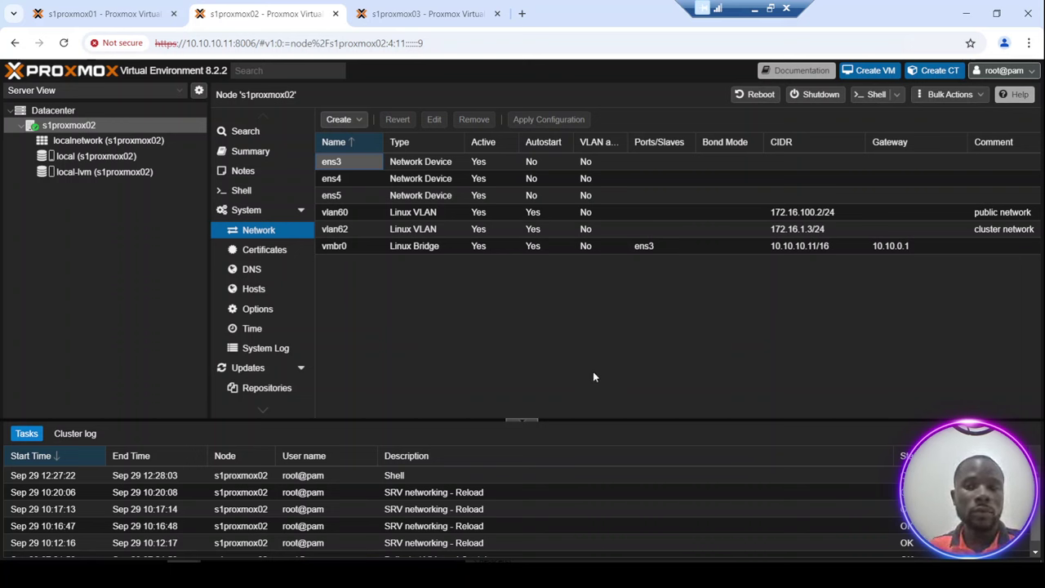
Compare the network configurations of s1proxmox01, s1proxmox02 and s1proxmox03, inspecting the vlan60 public interface.
left_click(108, 14)
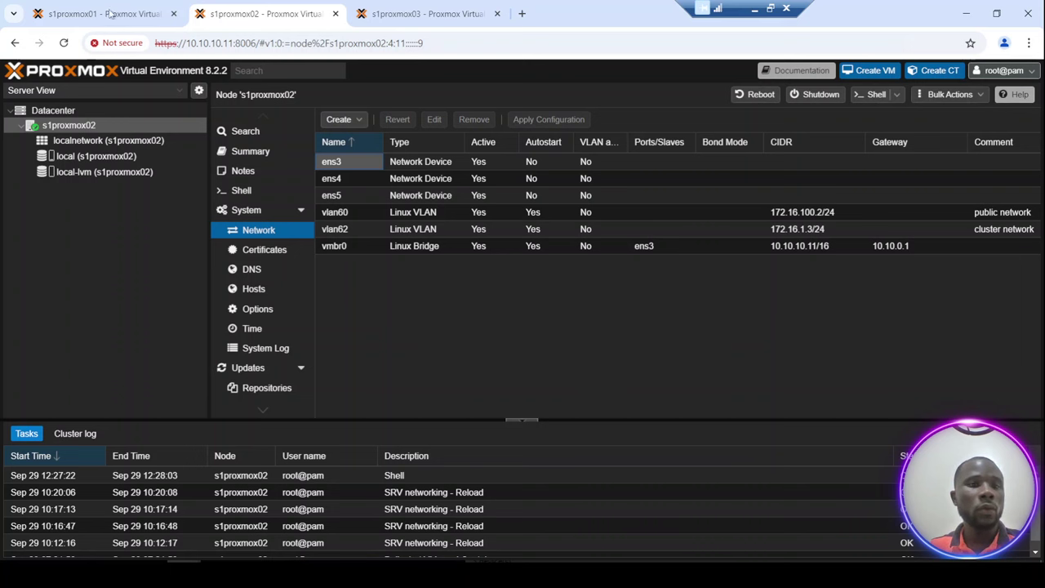
left_click(238, 15)
left_click(400, 15)
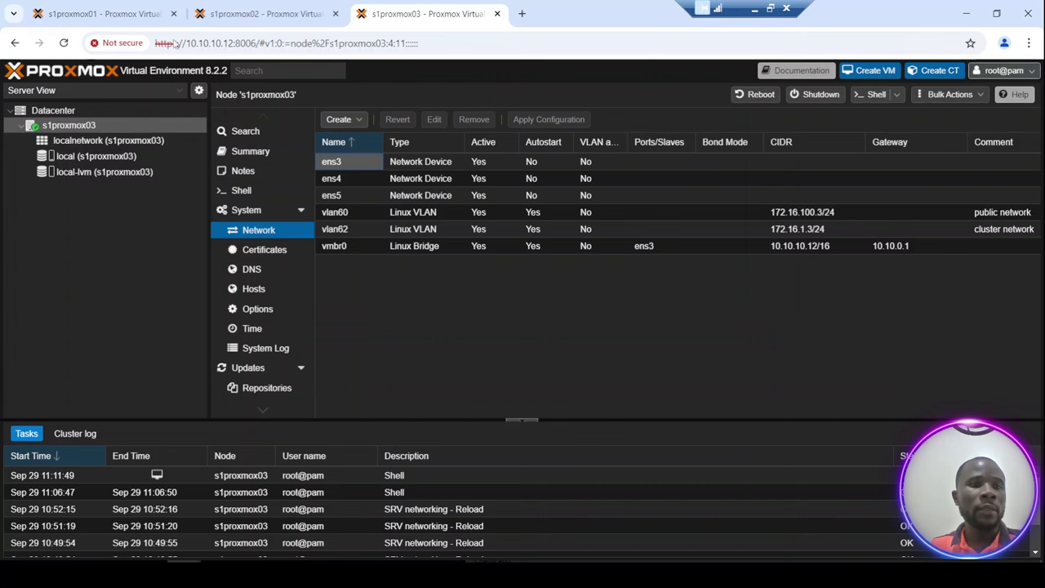
key("ctrl+1")
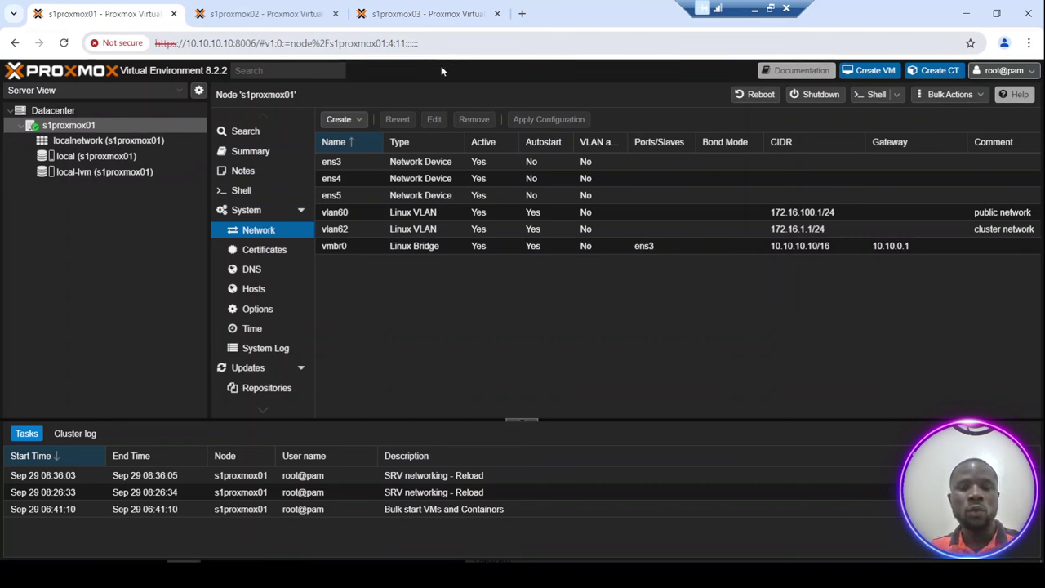
left_click(720, 212)
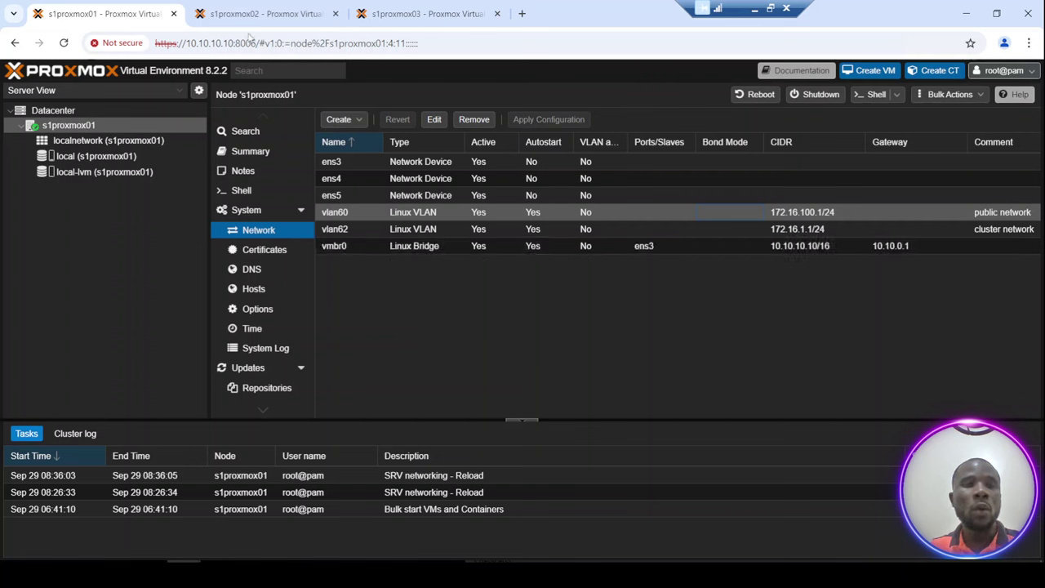
left_click(262, 14)
left_click(387, 14)
key("ctrl+Tab")
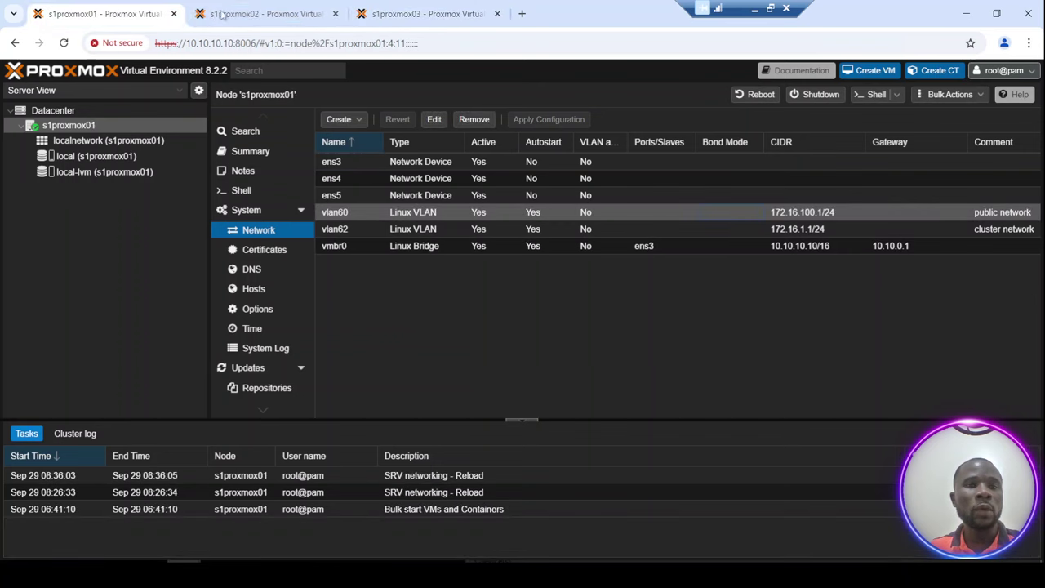
left_click(272, 18)
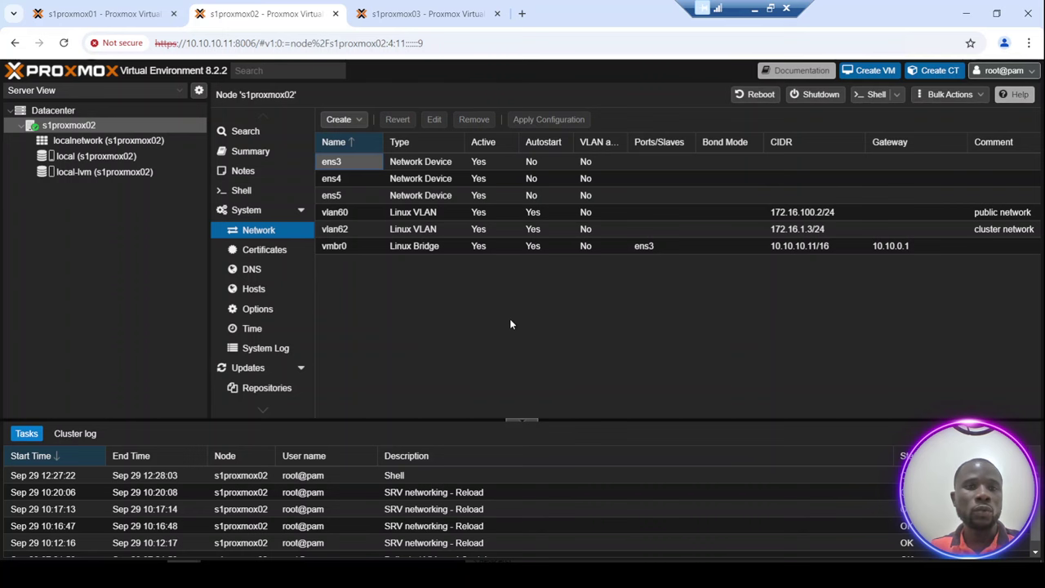
From a root shell on s1proxmox02, ping 172.16.100.1 and stop it to view statistics.
left_click(872, 94)
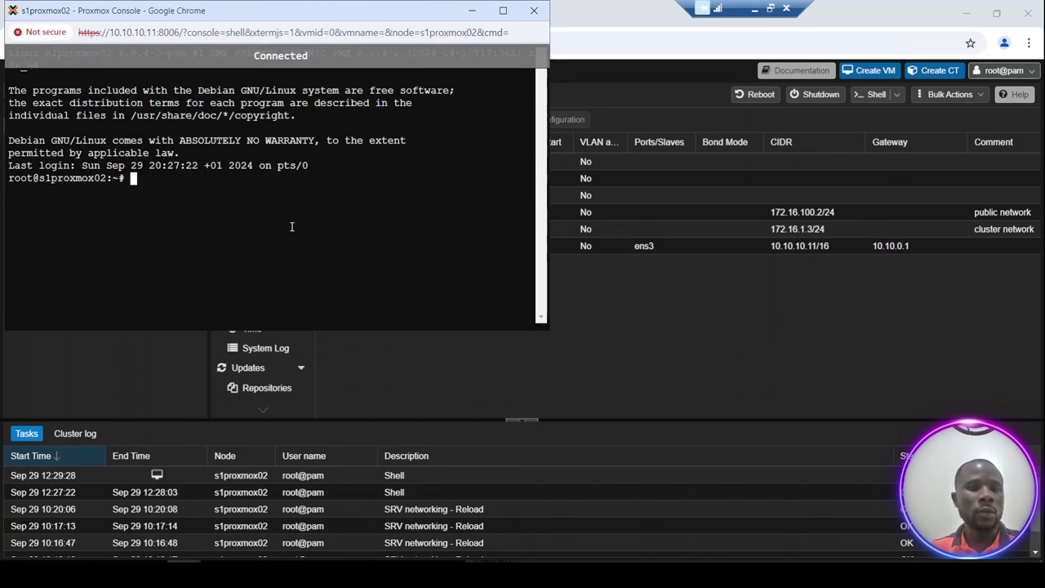
type("ping")
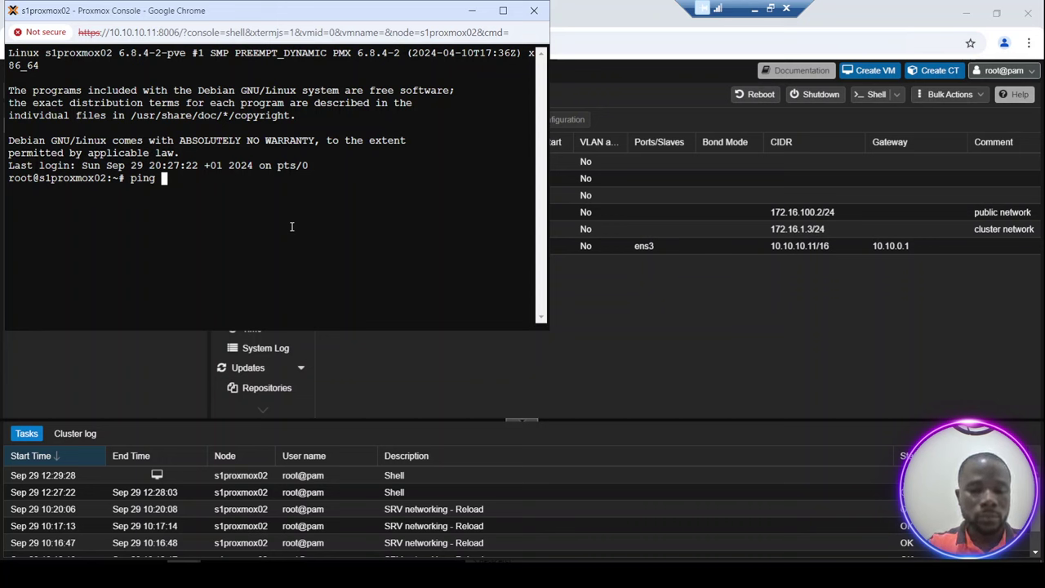
type("17.")
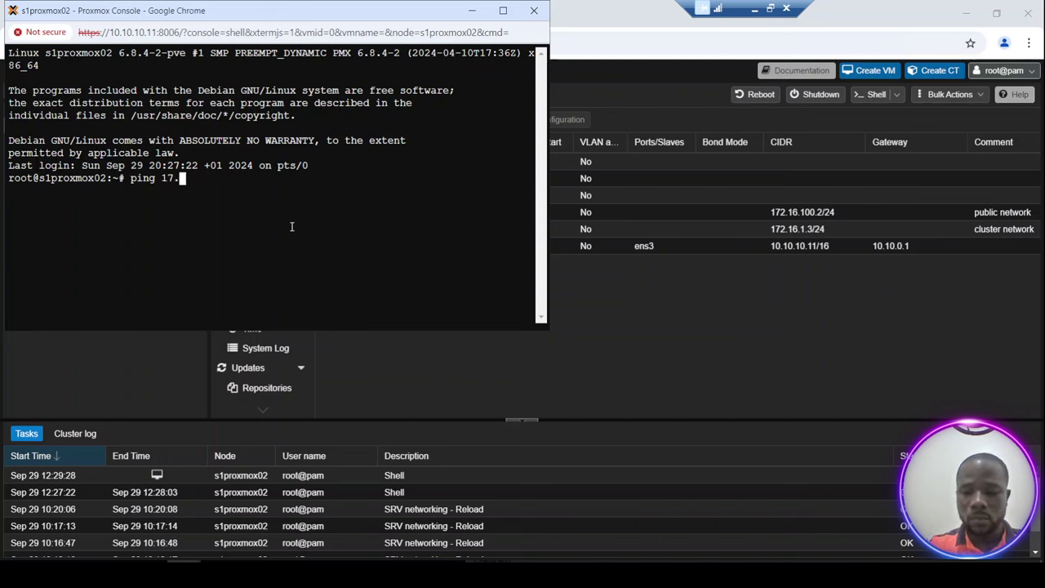
key("BackSpace")
type("2.")
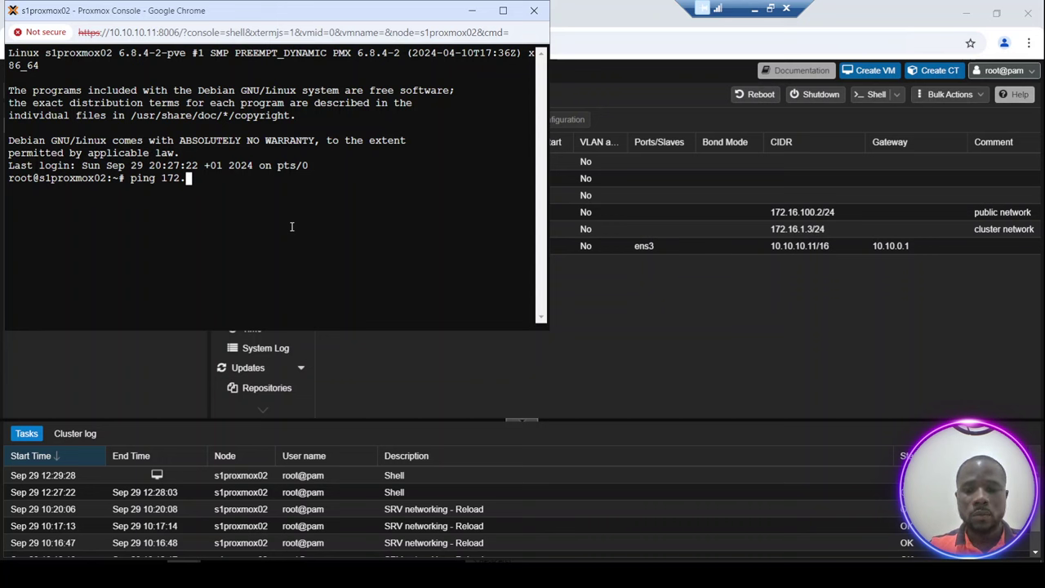
type("16.1")
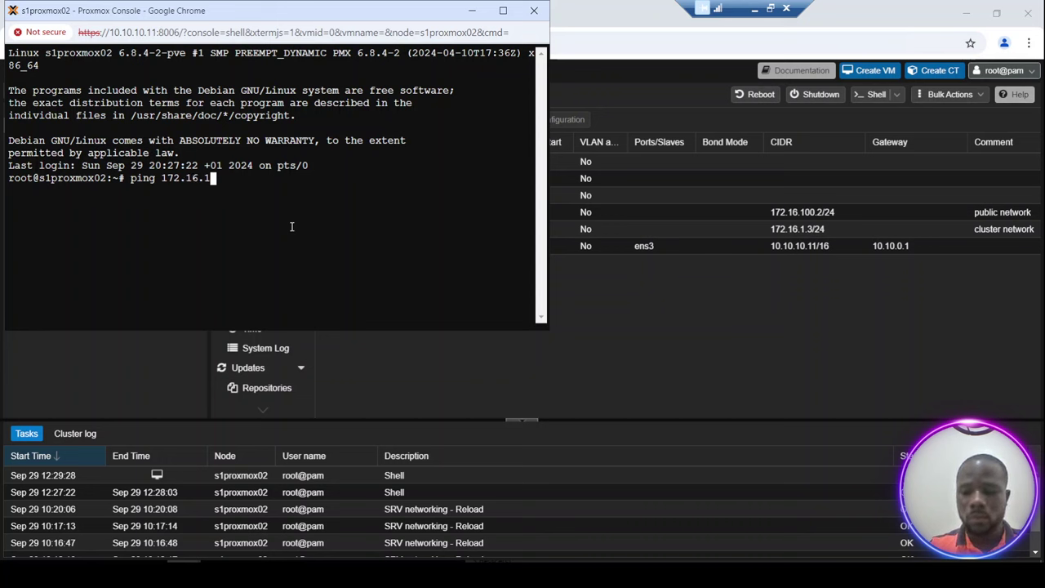
type("00.")
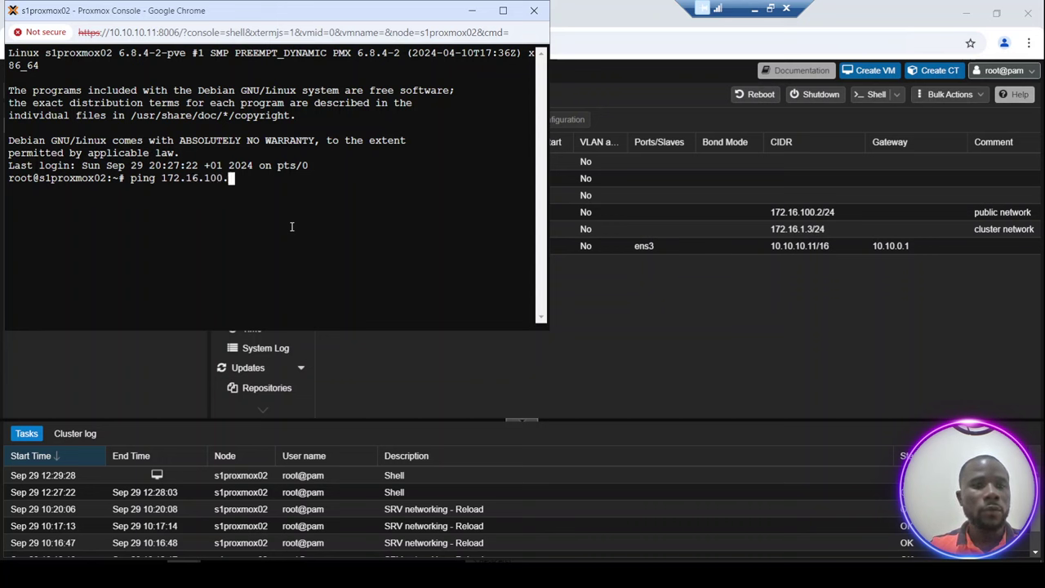
type("1")
key("Return")
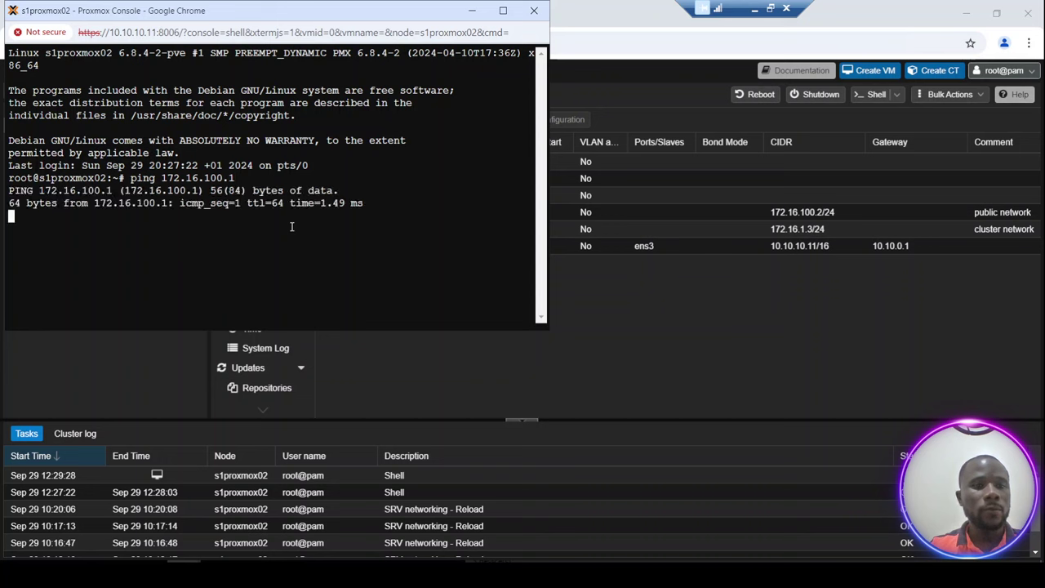
key("ctrl+c")
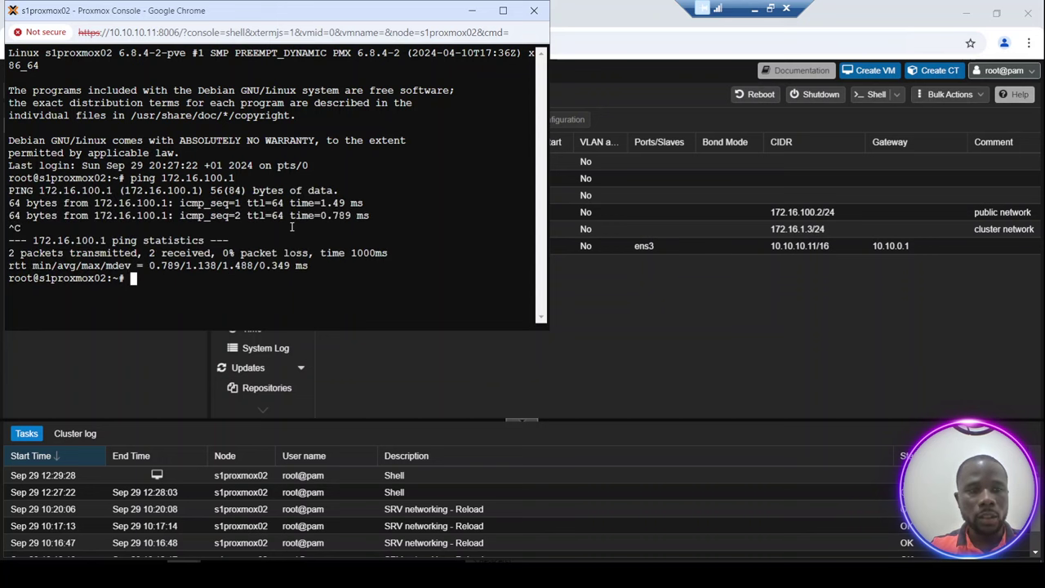
Ping 172.16.100.3 from the same shell, then close the shell console.
key("Up")
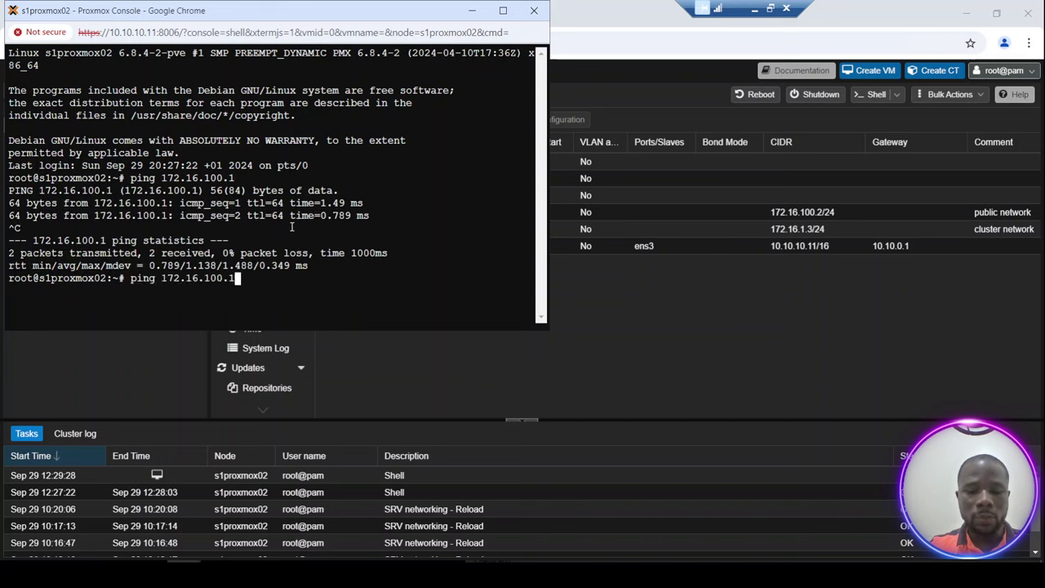
key("BackSpace")
type("3")
key("Return")
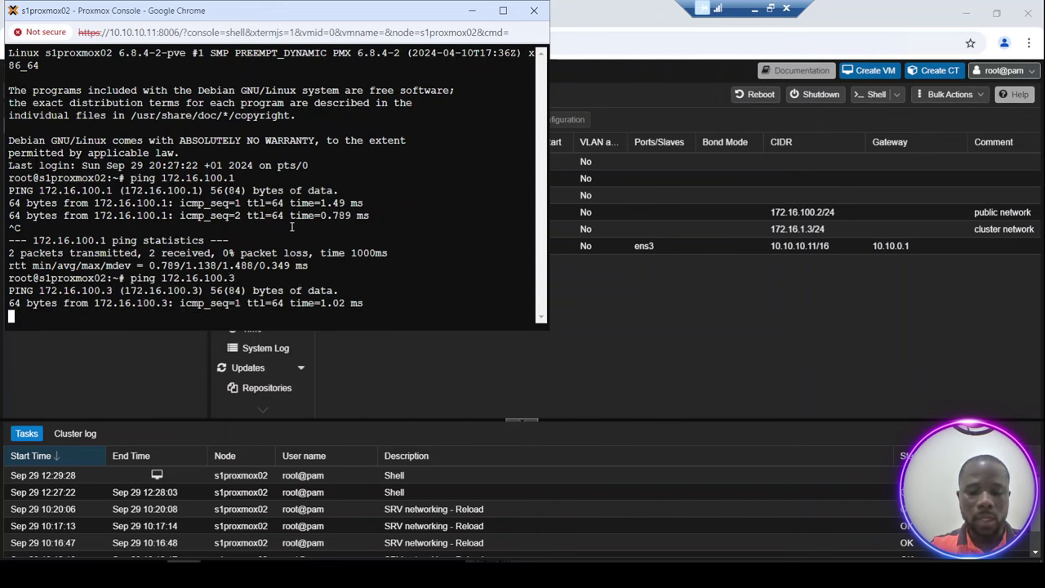
key("ctrl+c")
key("Return")
key("Return")
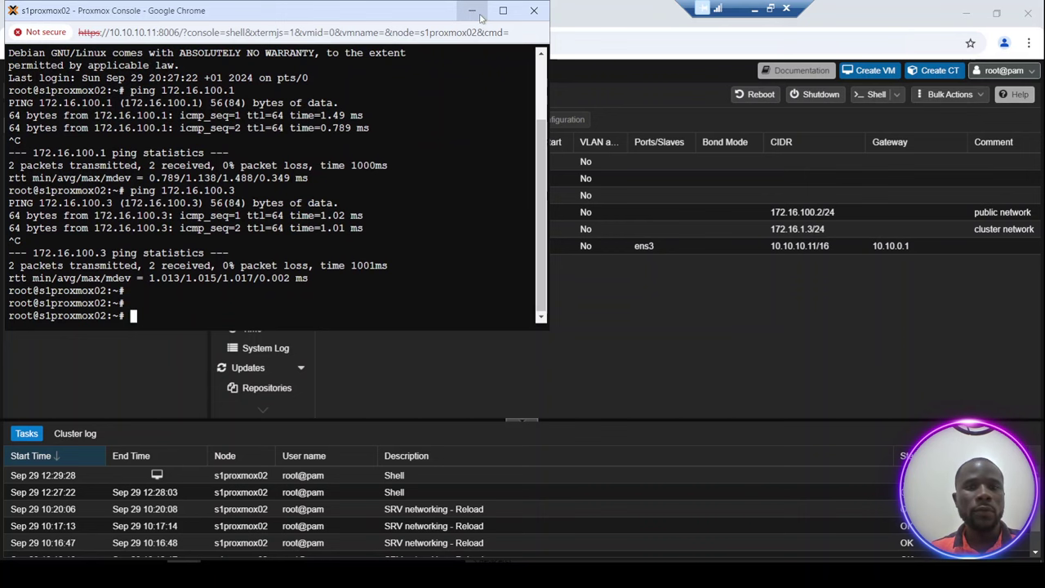
left_click(534, 11)
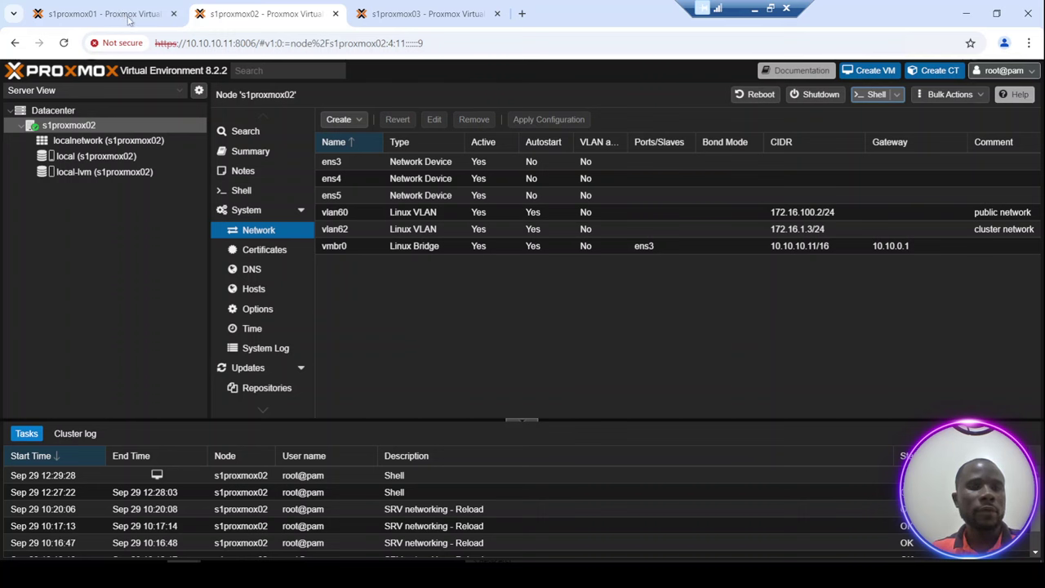
On s1proxmox01, open Datacenter > Cluster, which shows no cluster defined.
left_click(126, 19)
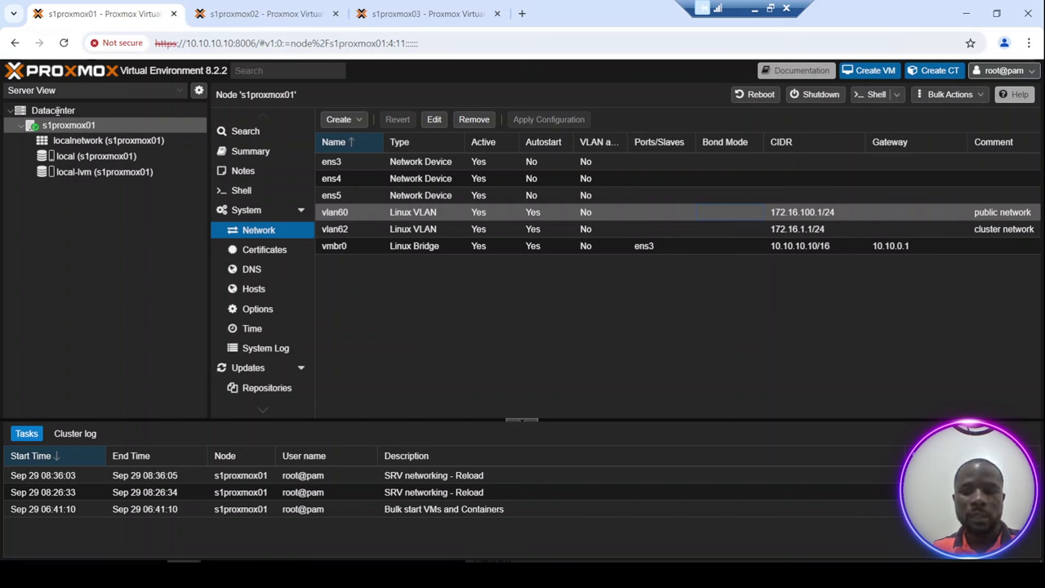
left_click(59, 112)
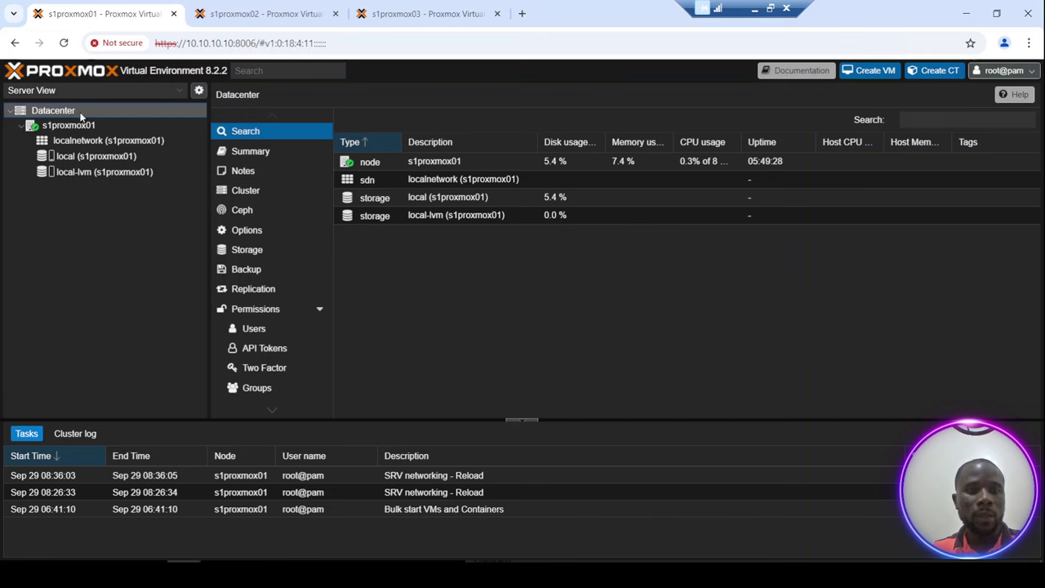
left_click(256, 193)
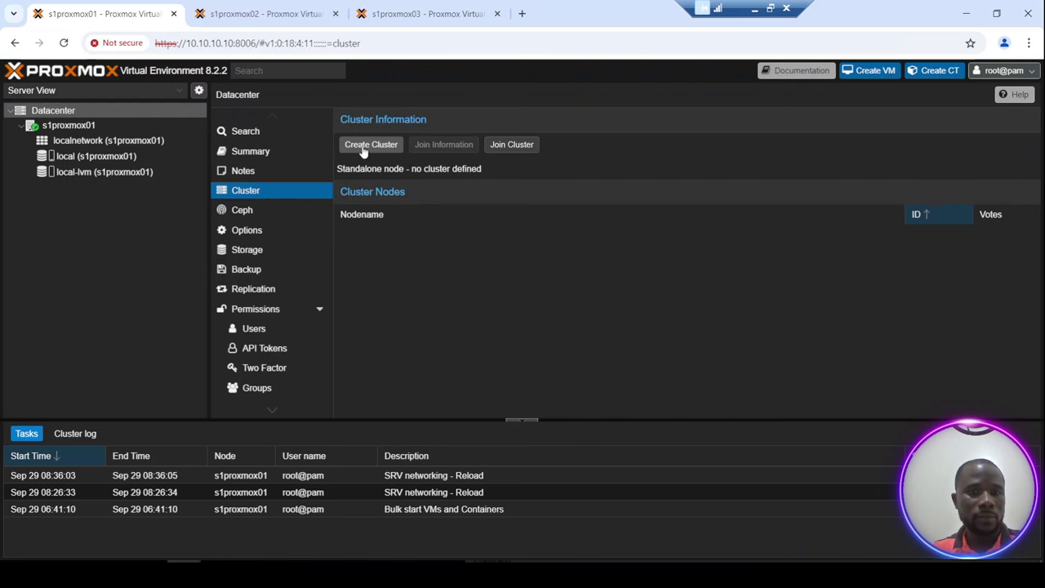
Create cluster01 with link 0 on 172.16.100.1/24 (vlan60).
left_click(365, 151)
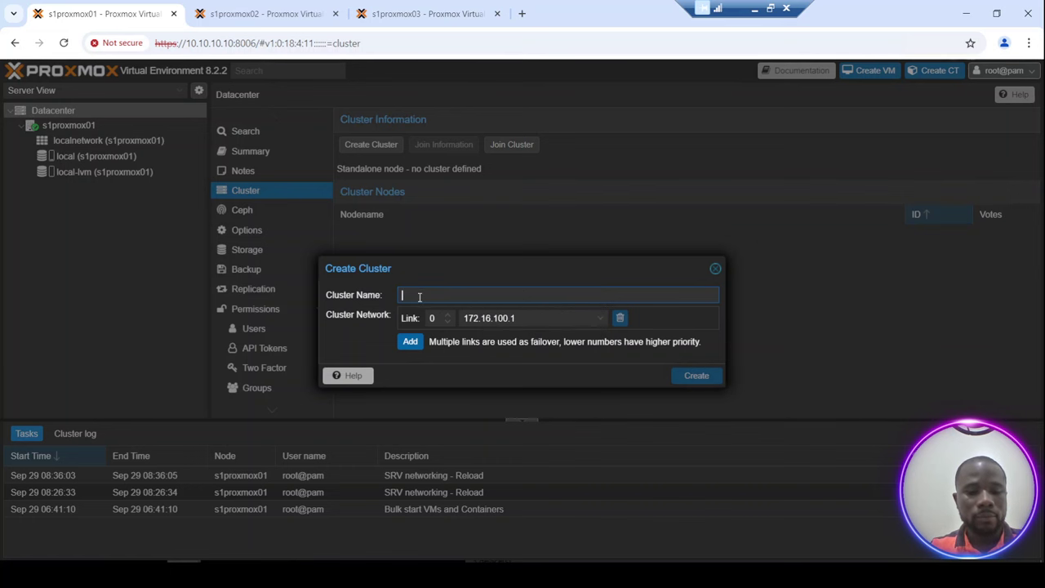
type("cluster")
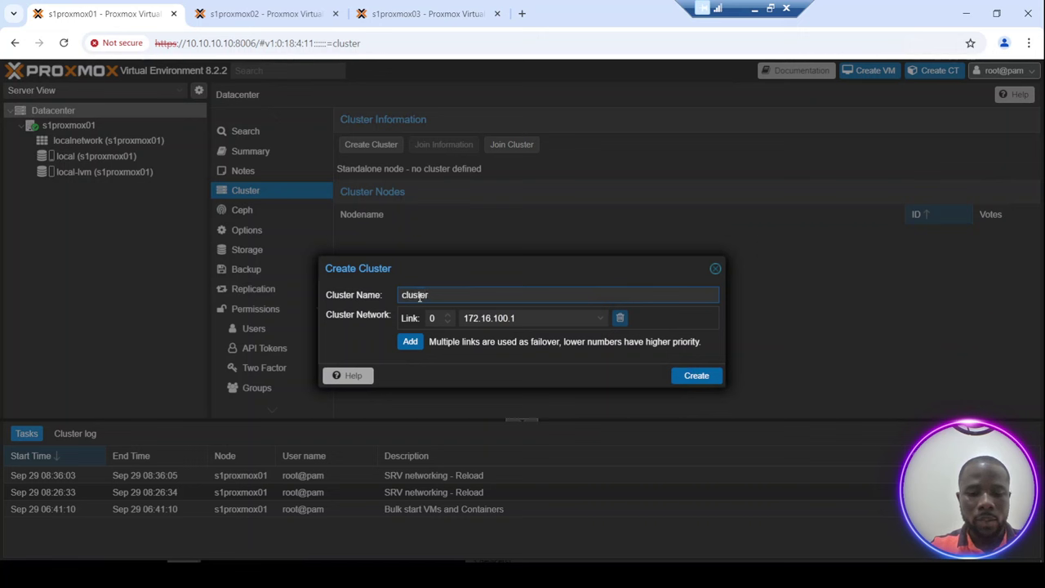
type("01")
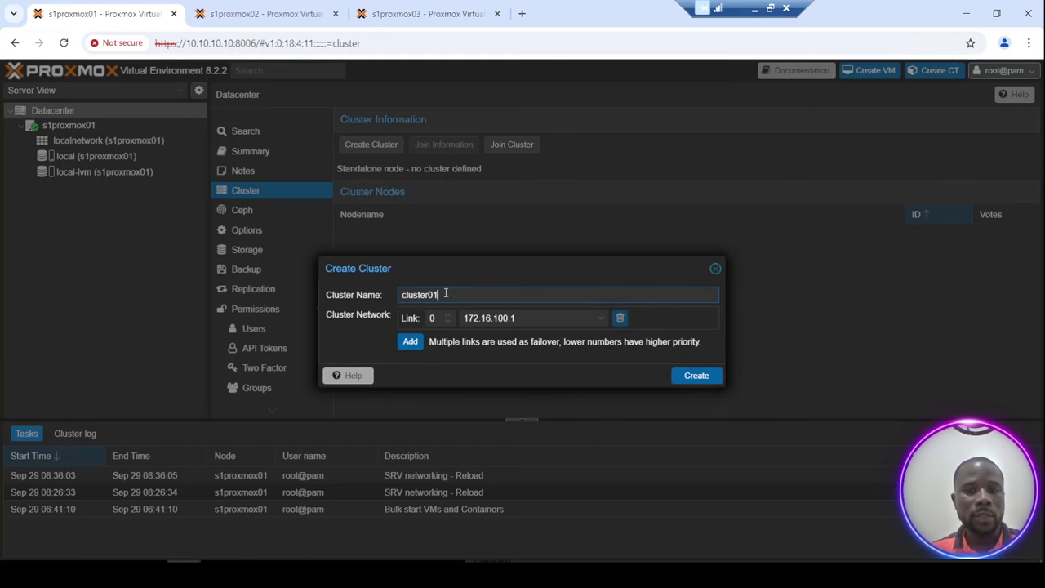
left_click(555, 319)
left_click(554, 318)
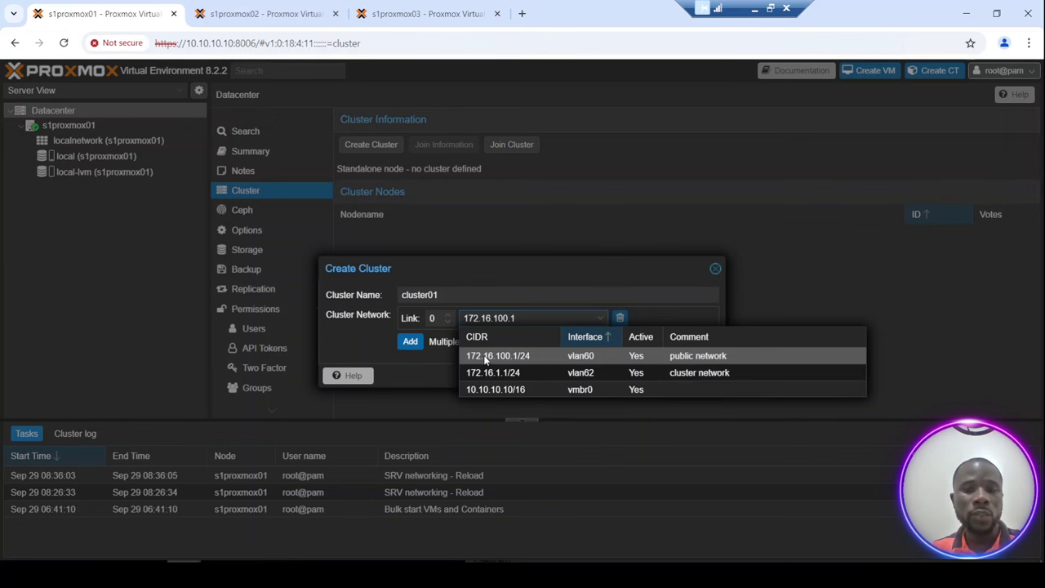
left_click(487, 360)
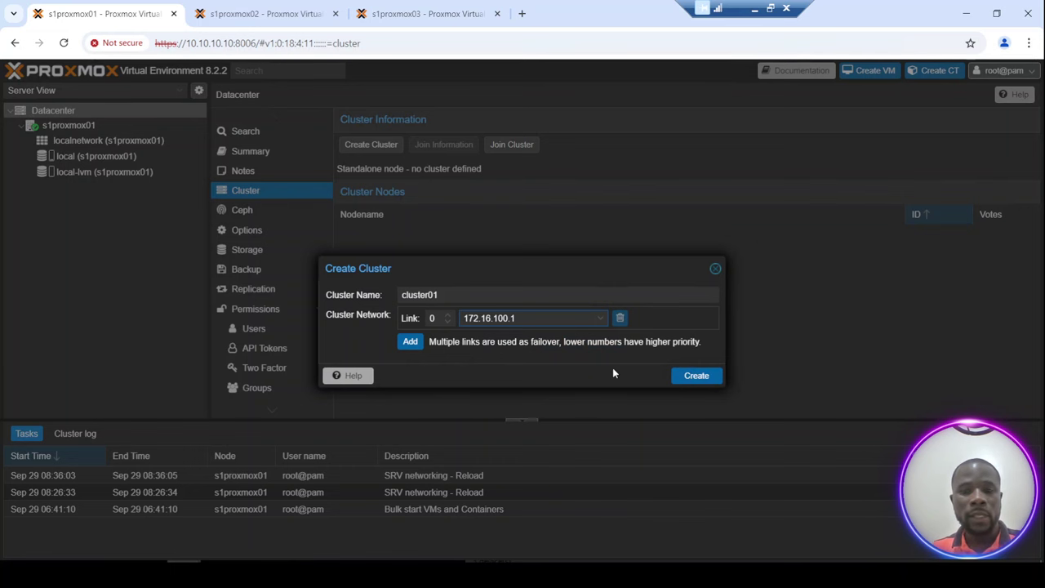
left_click(697, 376)
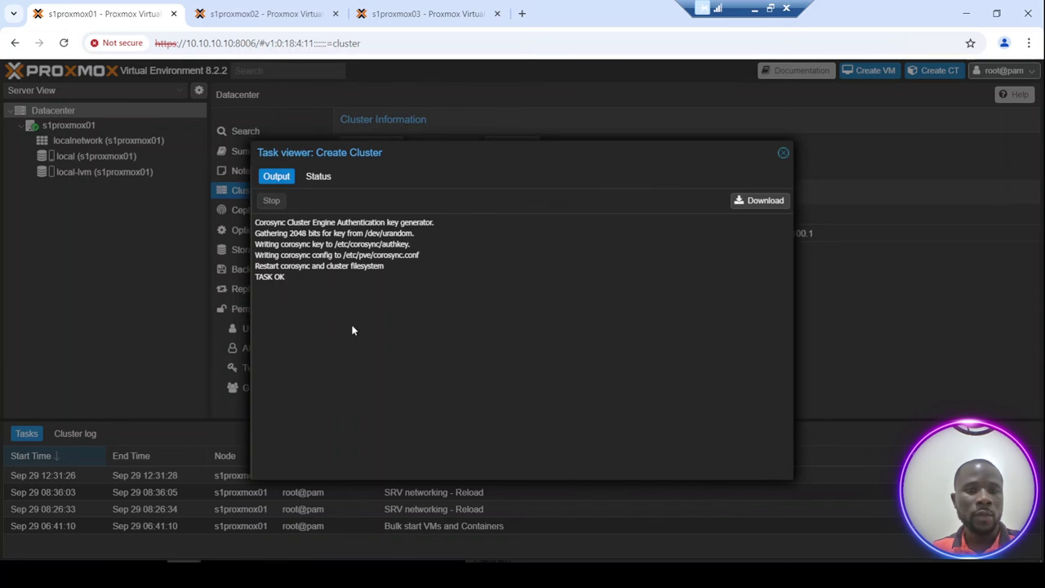
Review the creation task's Status and Output tabs, then close the task viewer.
left_click(319, 178)
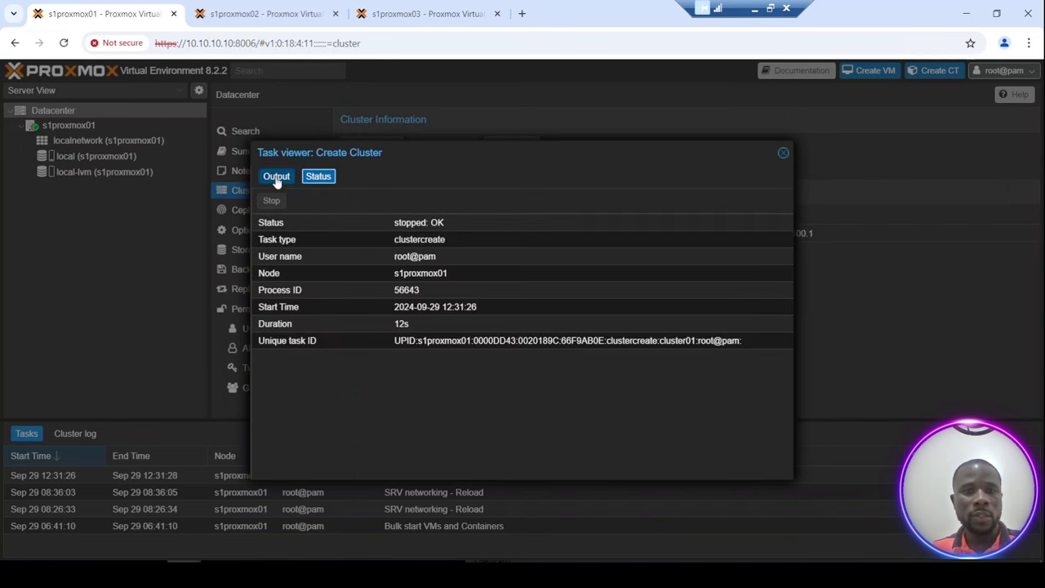
left_click(276, 177)
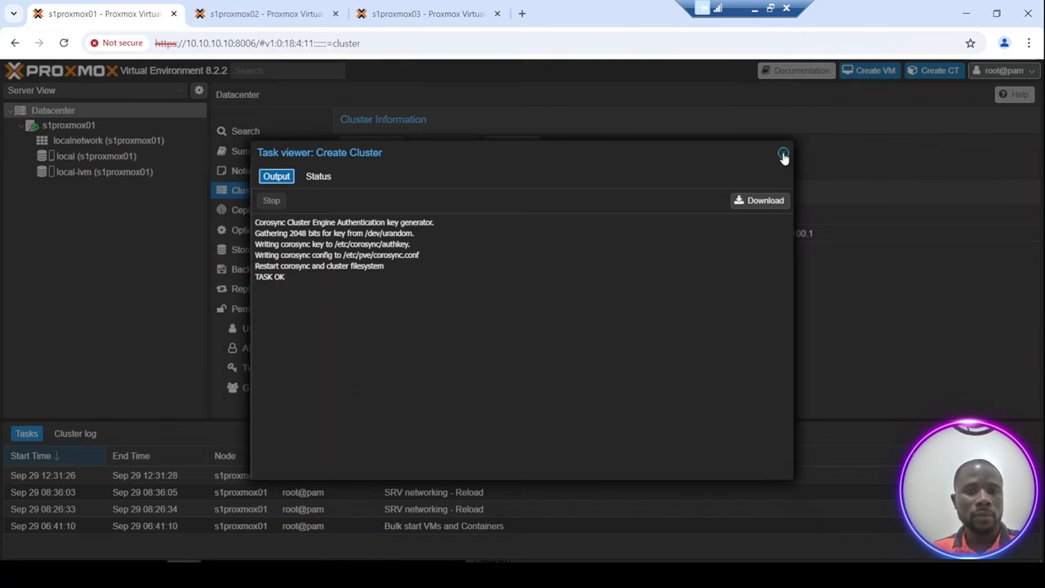
left_click(783, 155)
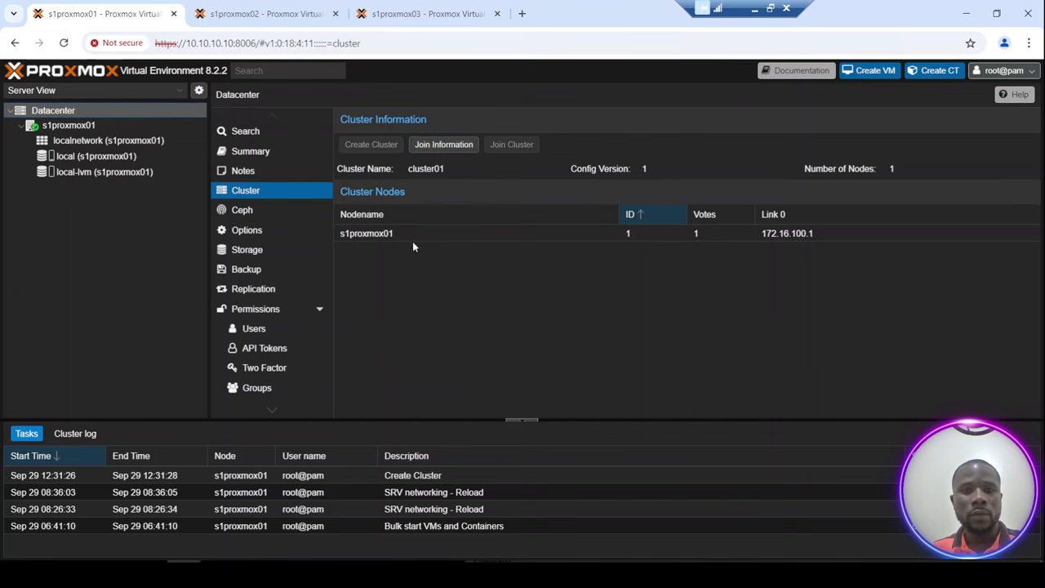
Copy cluster01's join information (IP 10.10.10.10 and fingerprint), closing the dialog afterwards.
left_click(437, 147)
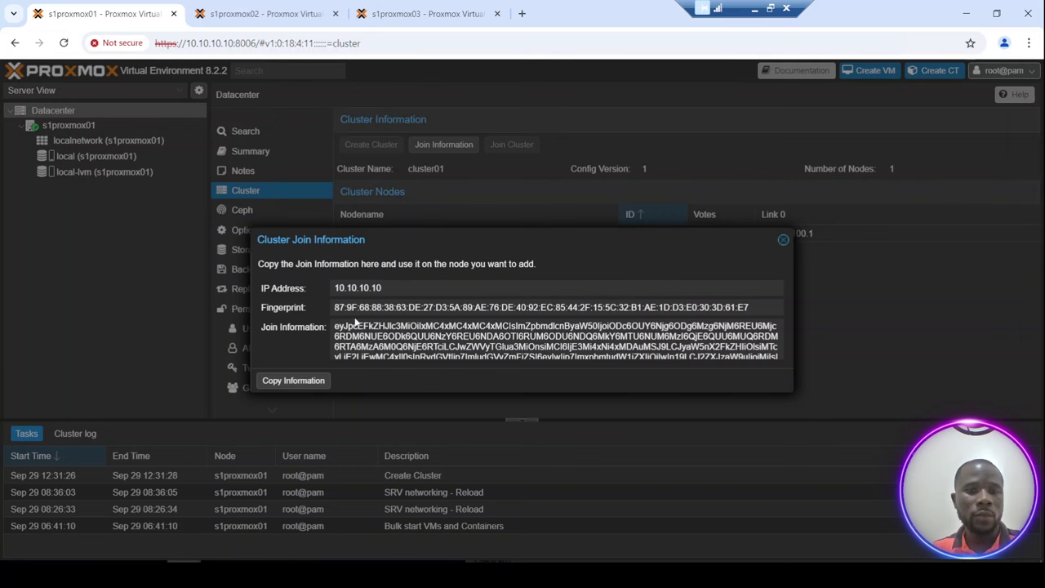
left_click_drag(338, 326, 531, 356)
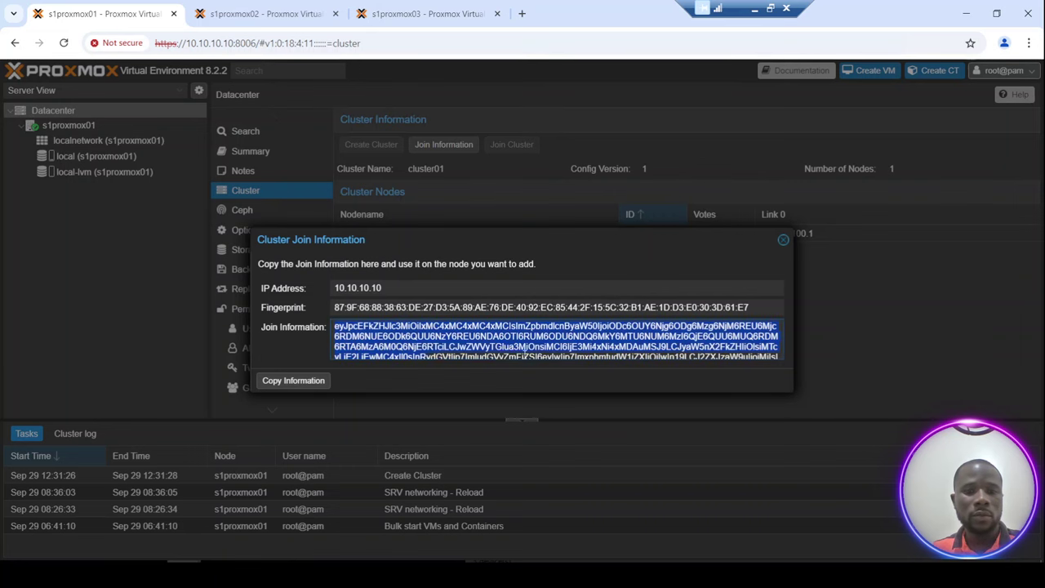
left_click(286, 387)
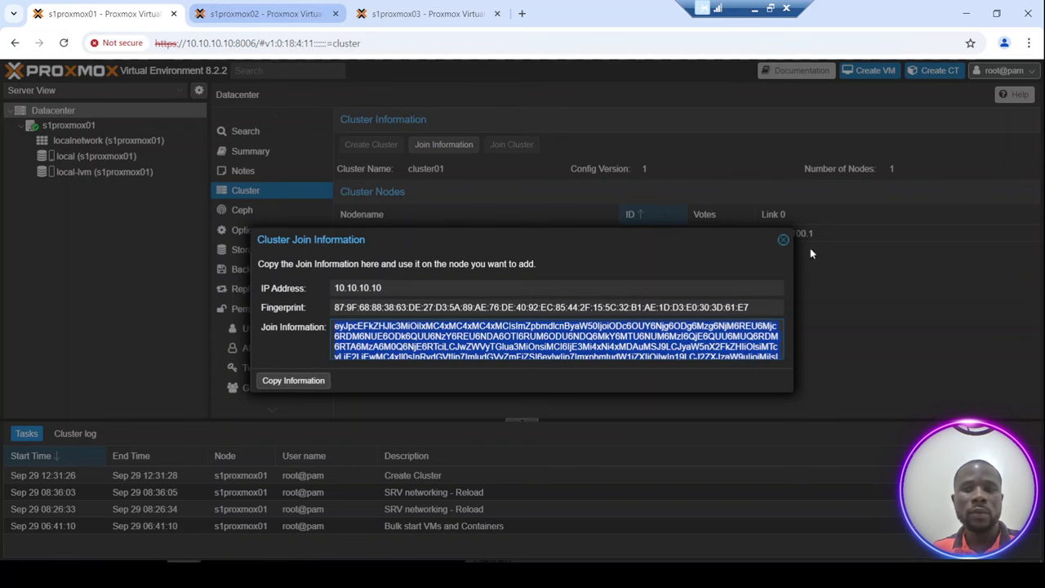
left_click(783, 241)
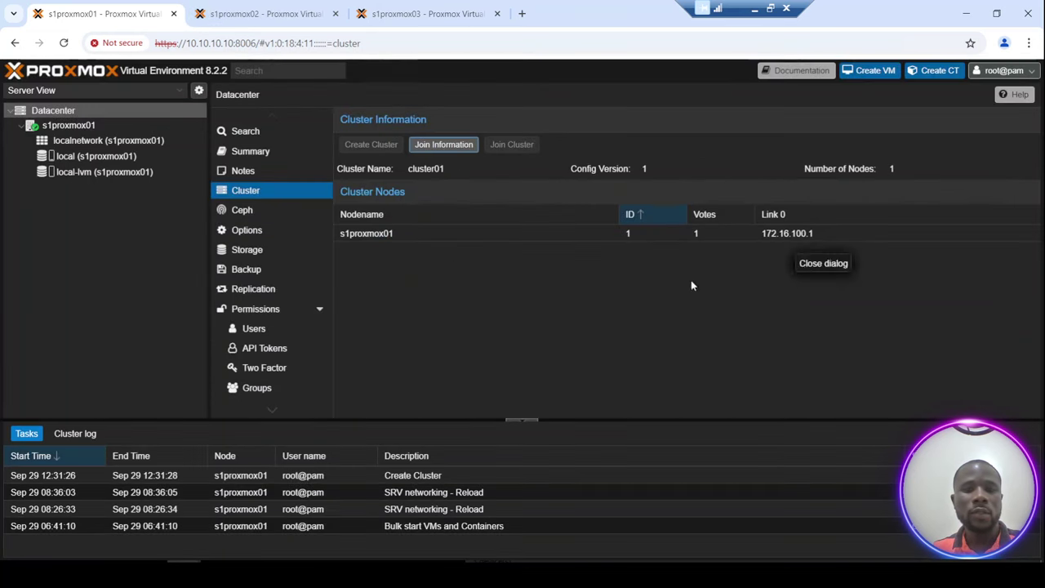
left_click(439, 147)
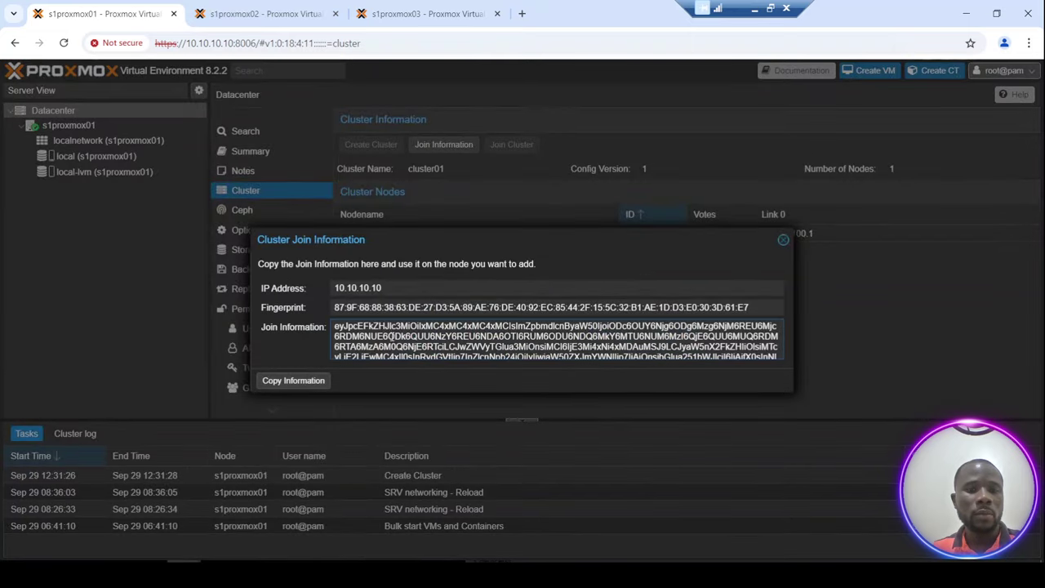
left_click(287, 384)
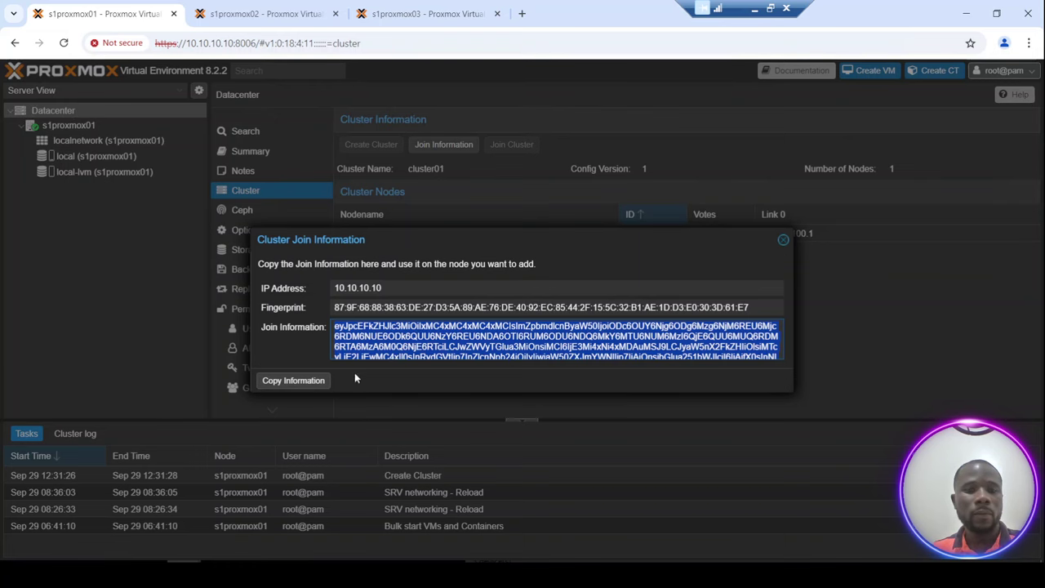
left_click(783, 239)
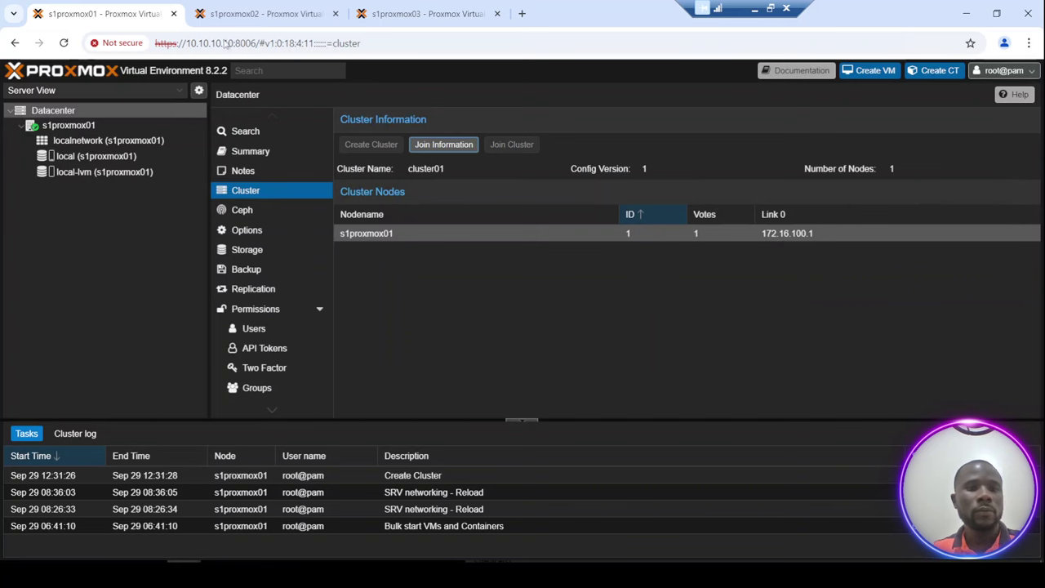
On s1proxmox02, open Datacenter > Cluster and bring up the Join Cluster dialog.
left_click(251, 15)
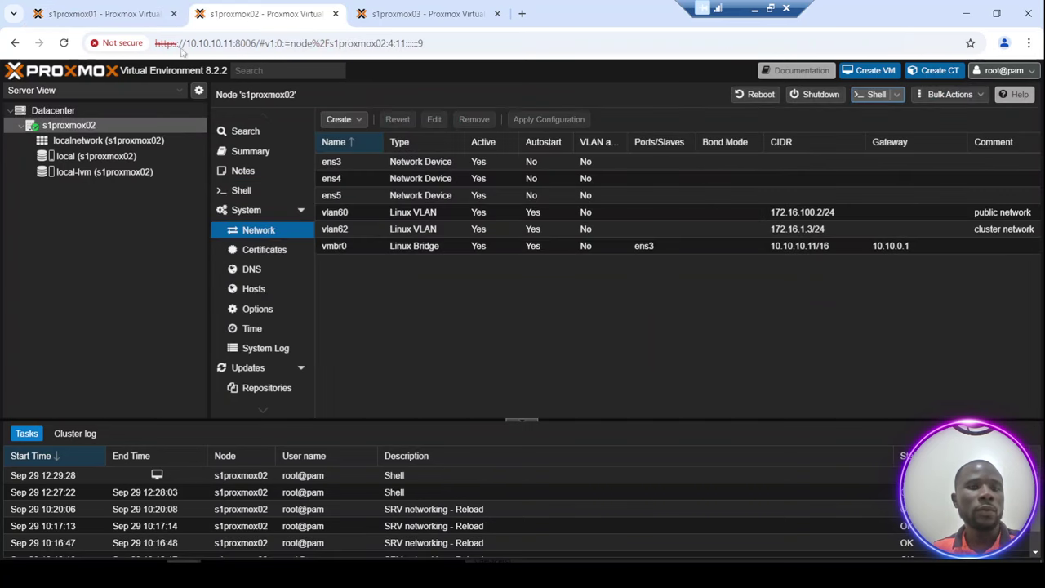
left_click(67, 111)
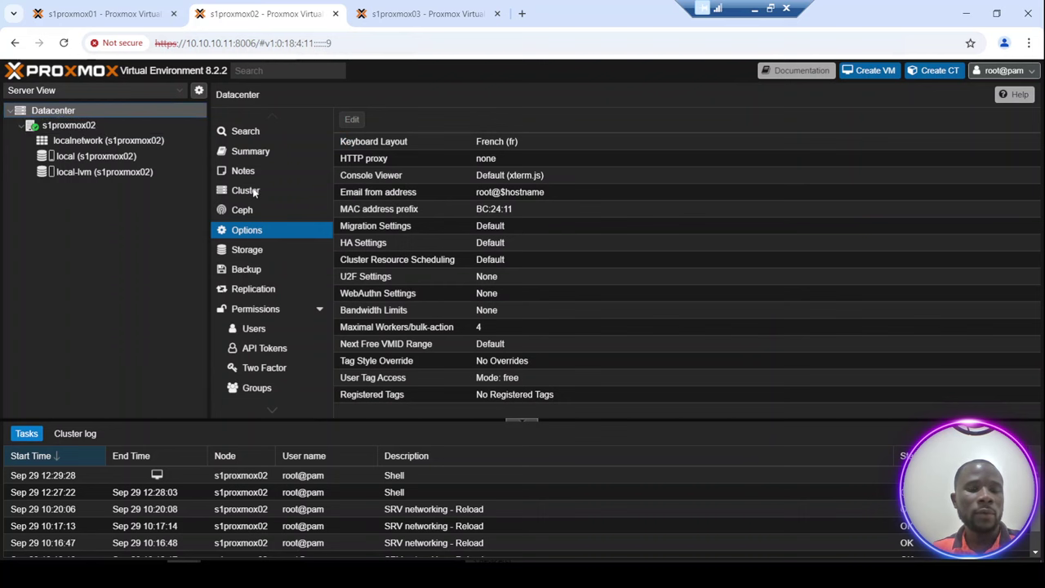
left_click(255, 192)
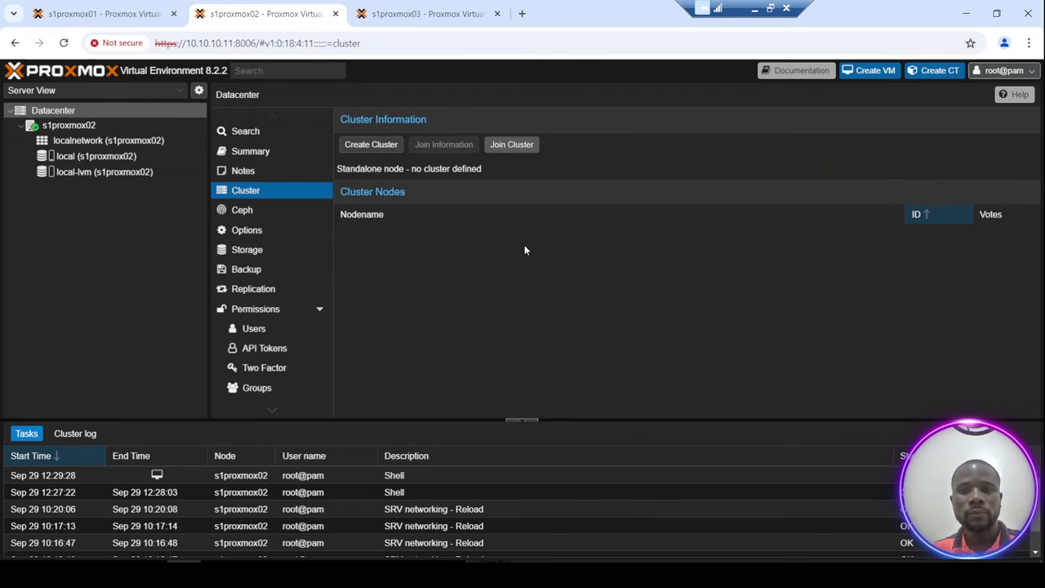
left_click(511, 144)
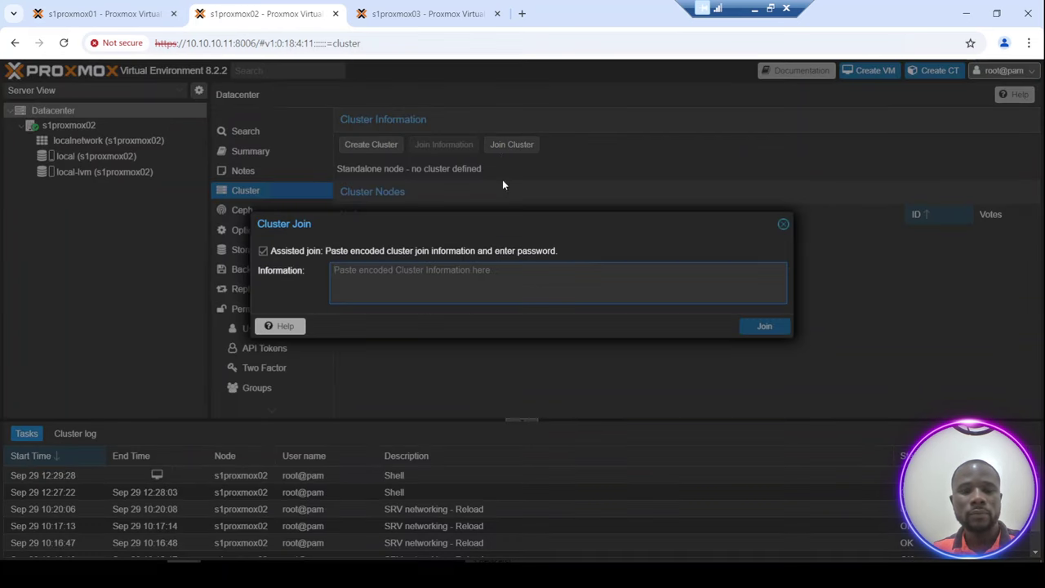
Paste cluster01's join information, enter the peer's root password, and set link 0 to 172.16.100.2.
left_click(436, 283)
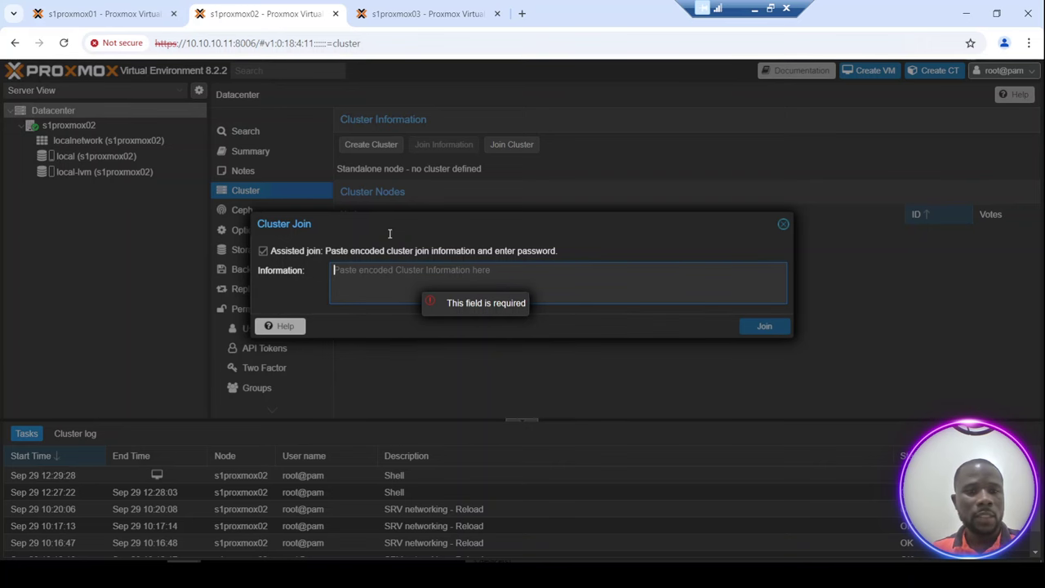
key("ctrl+v")
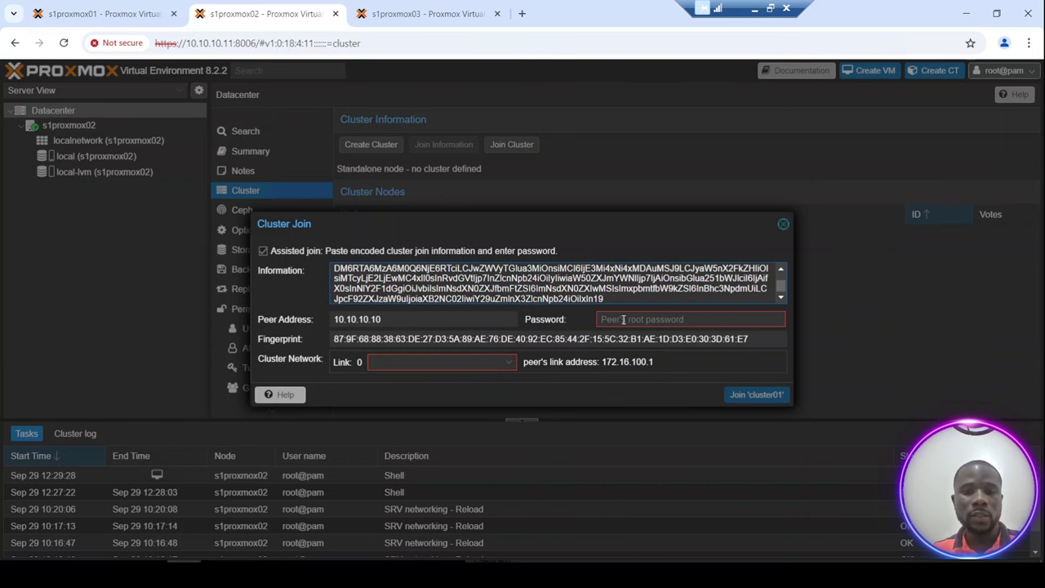
left_click(626, 321)
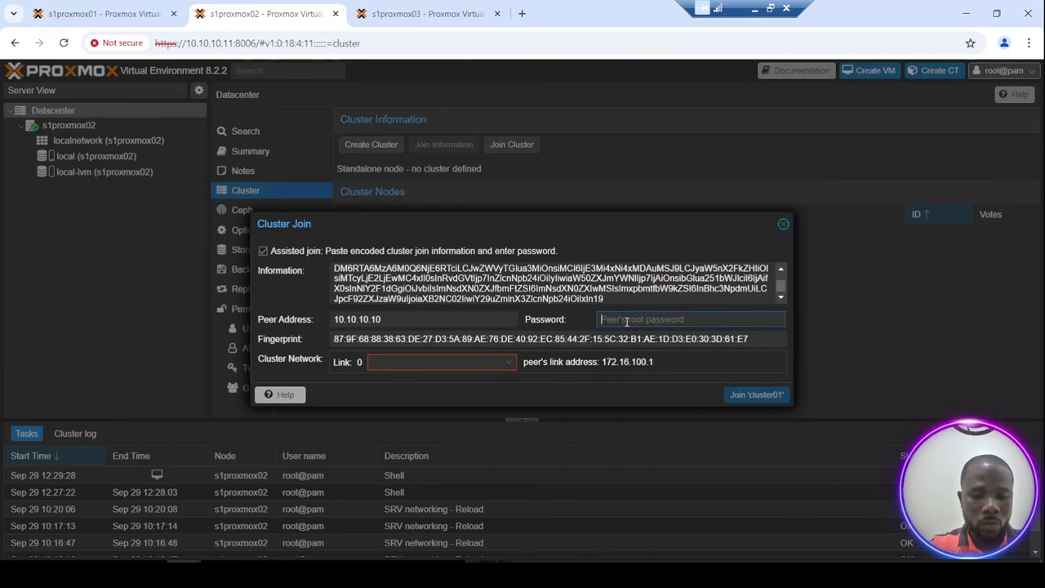
type("password")
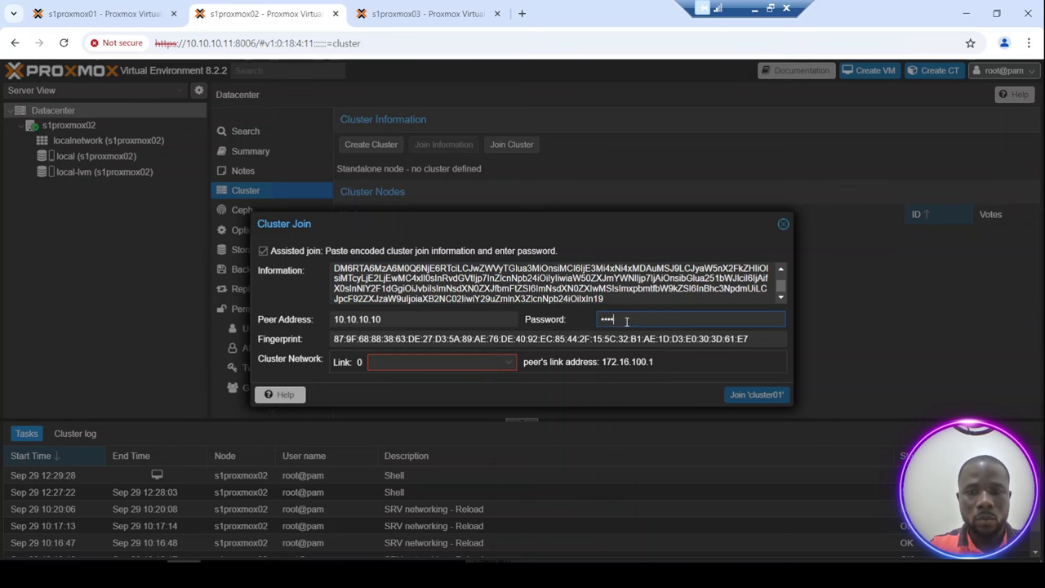
key("BackSpace")
key("BackSpace")
key("BackSpace")
key("BackSpace")
key("BackSpace")
key("BackSpace")
key("BackSpace")
key("BackSpace")
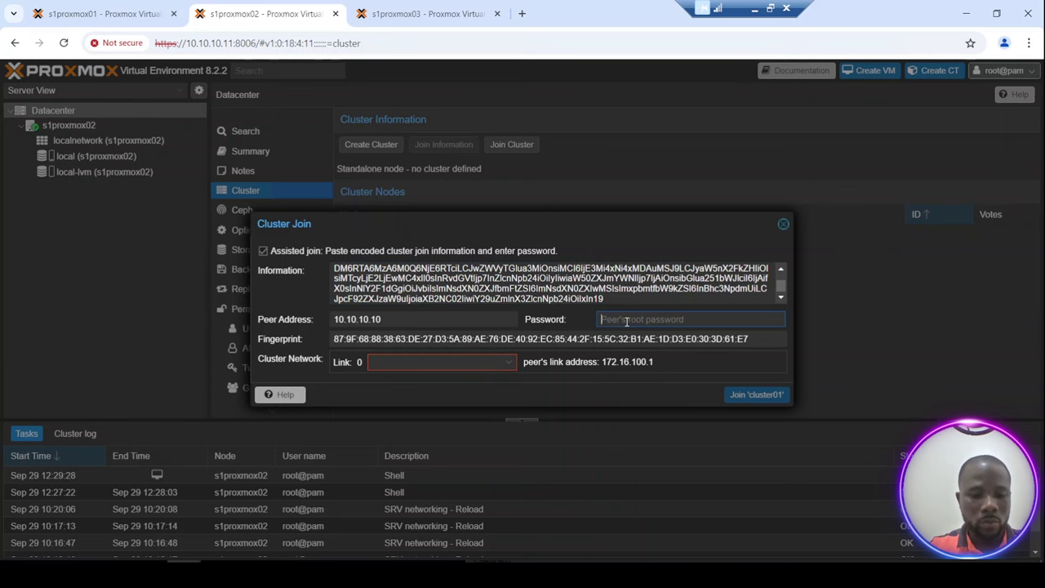
type("password")
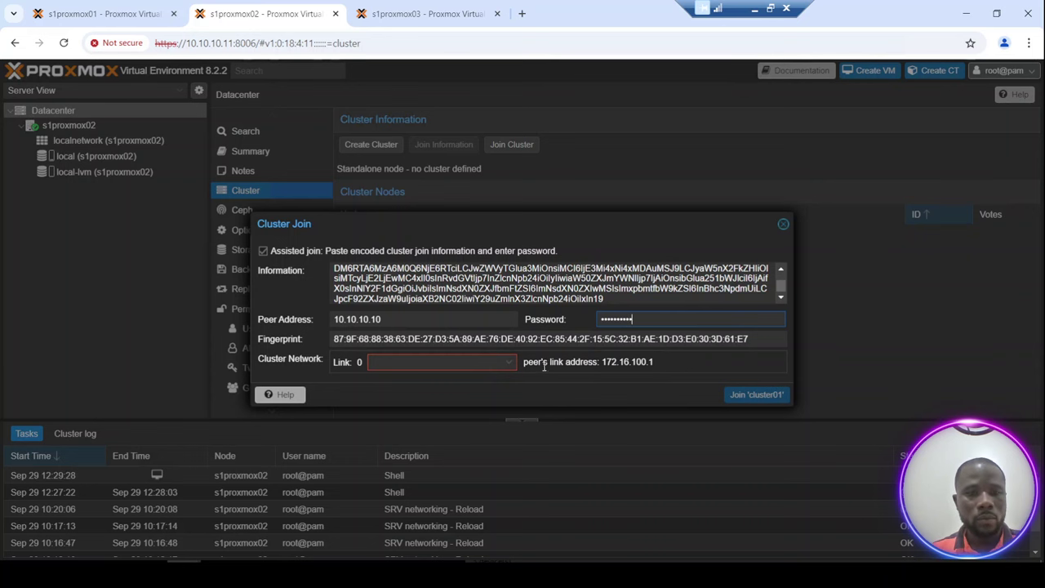
left_click(510, 362)
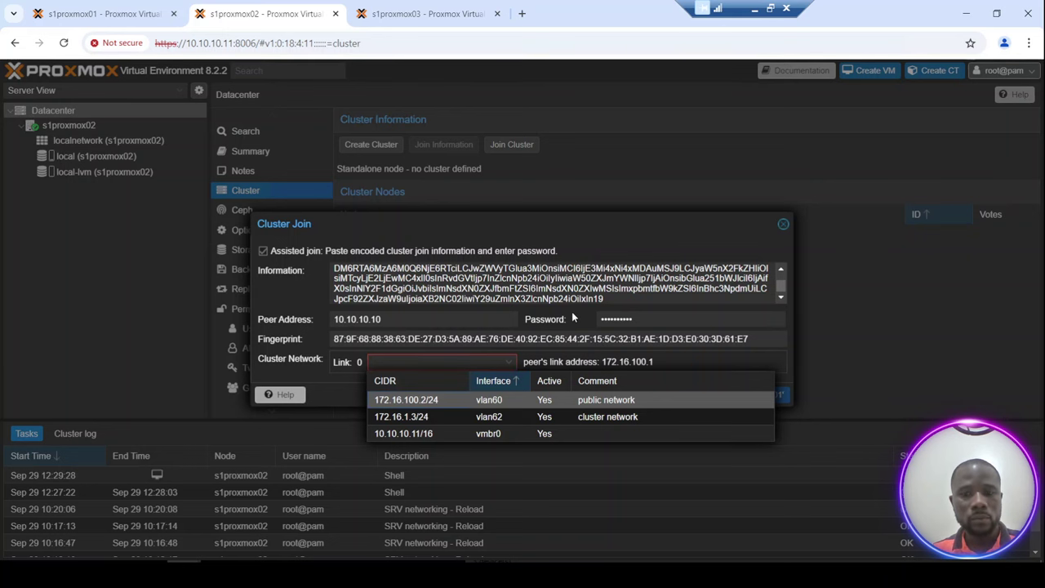
key("Return")
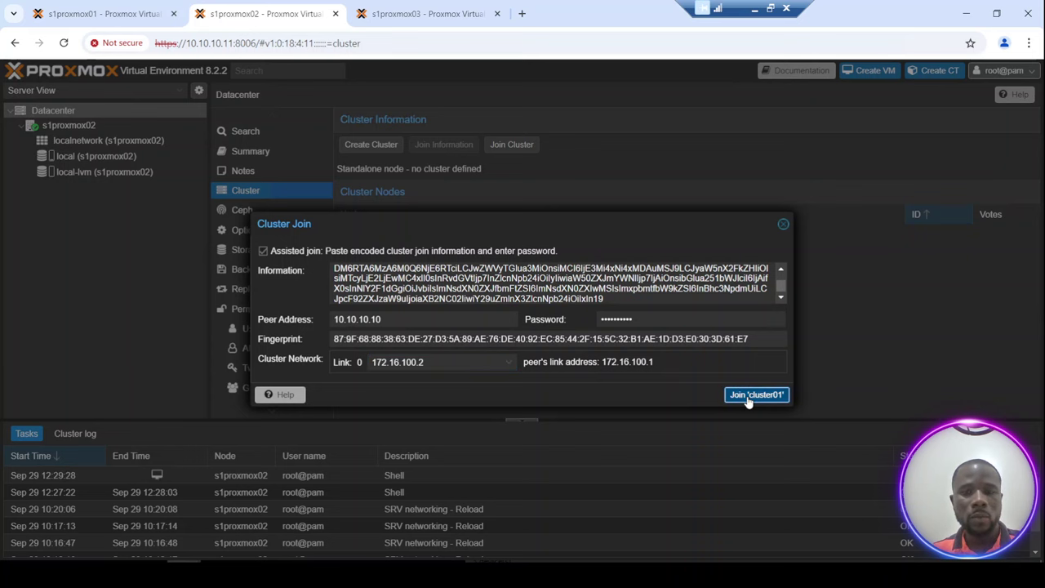
Join s1proxmox02 to cluster01, check s1proxmox01 for the new member, then close the task output.
left_click(747, 399)
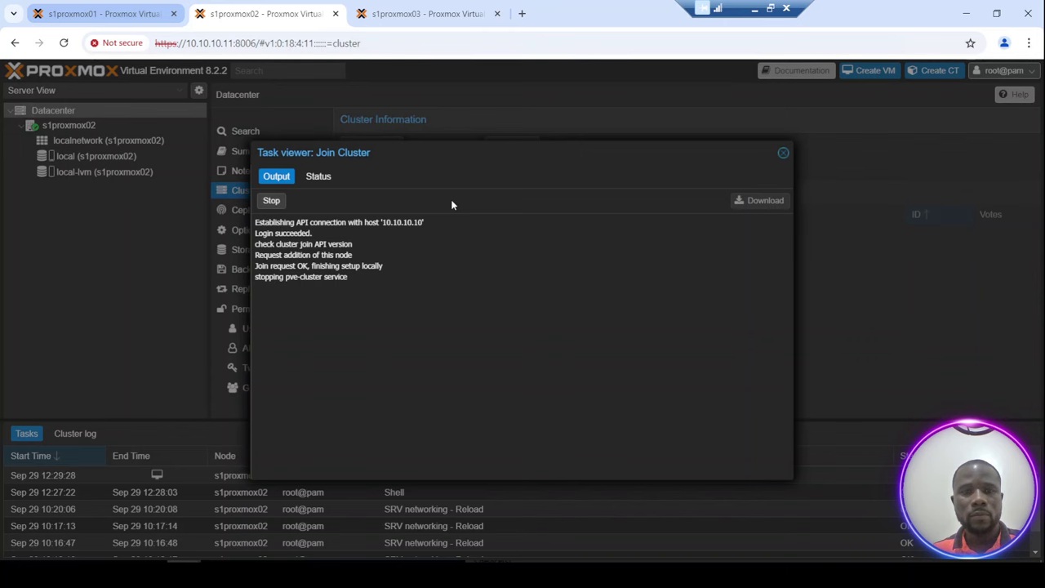
key("ctrl+1")
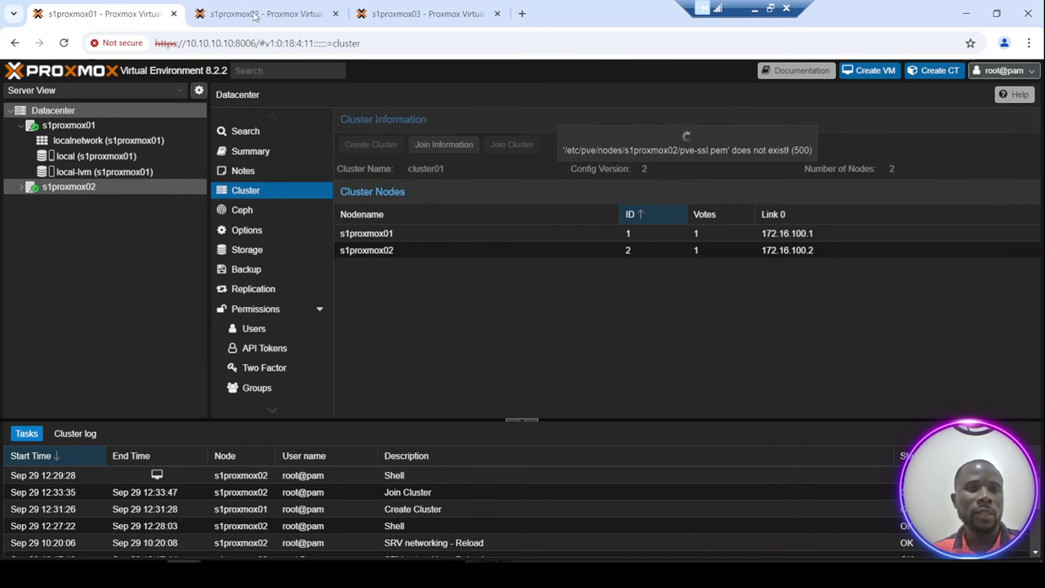
left_click(255, 15)
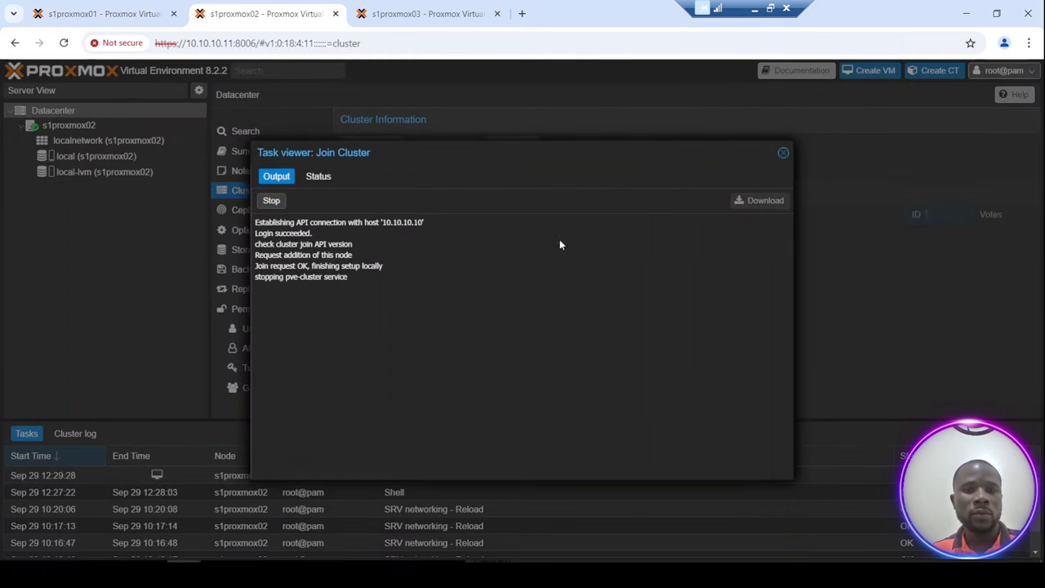
left_click(783, 155)
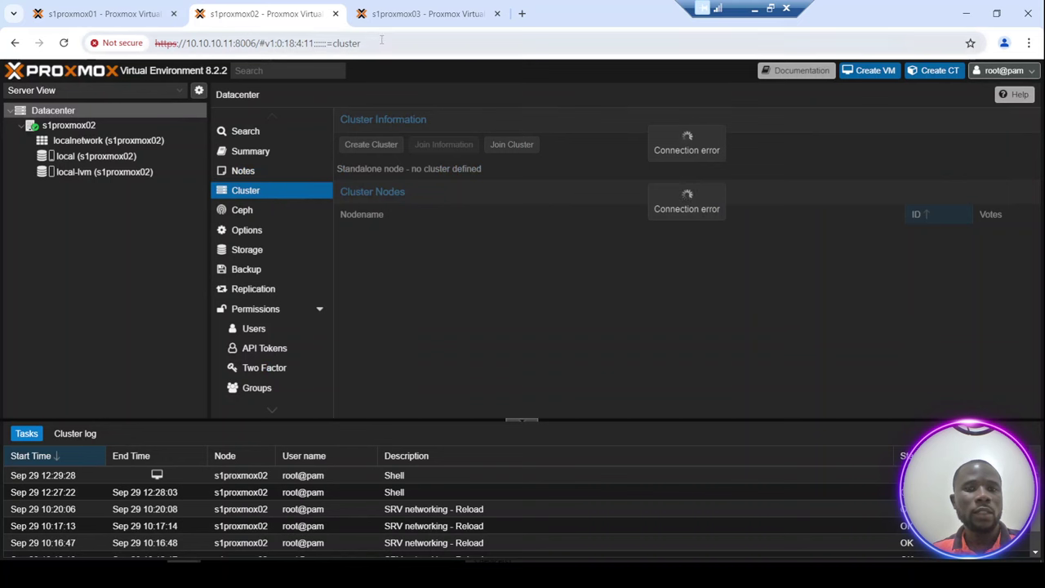
left_click_drag(381, 39, 258, 43)
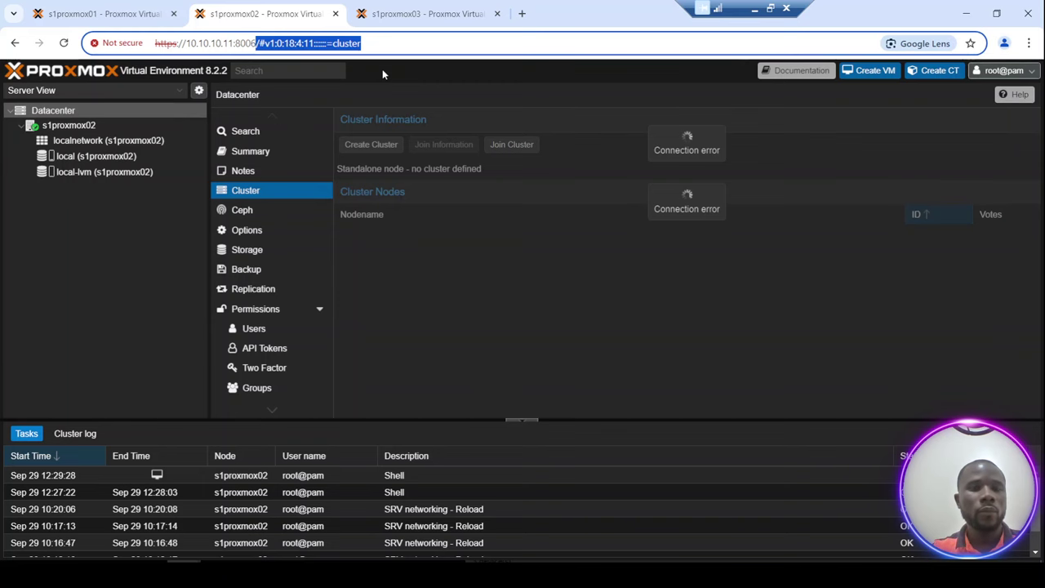
key("BackSpace")
key("Return")
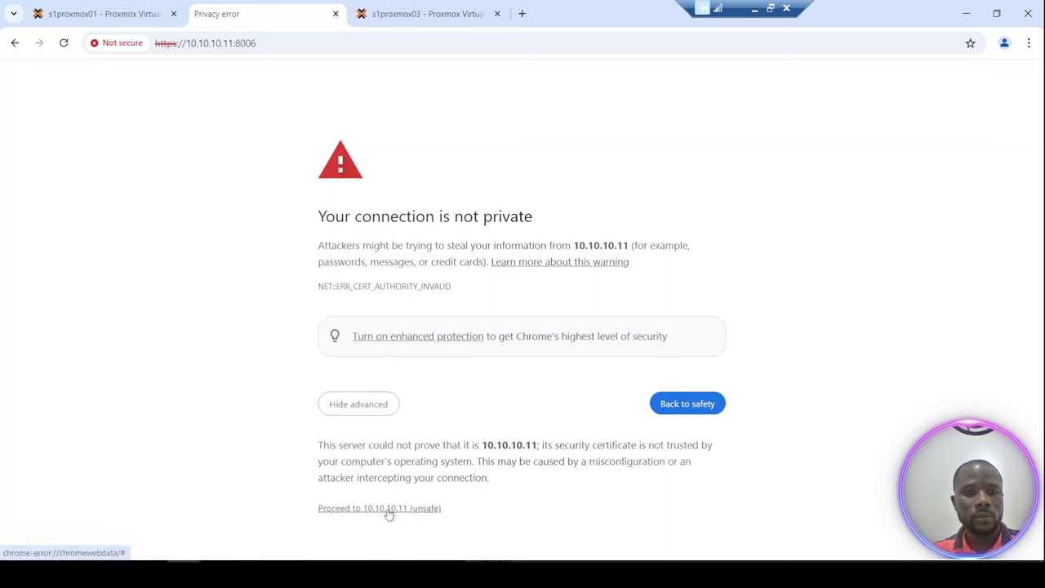
left_click(387, 510)
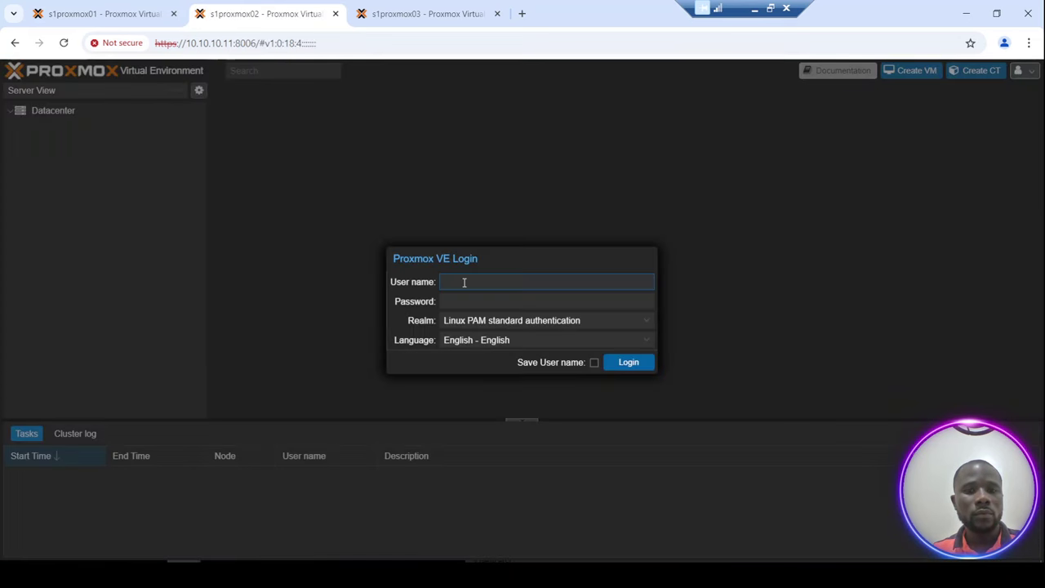
Log in as root with the account password and dismiss the subscription notice.
left_click(464, 282)
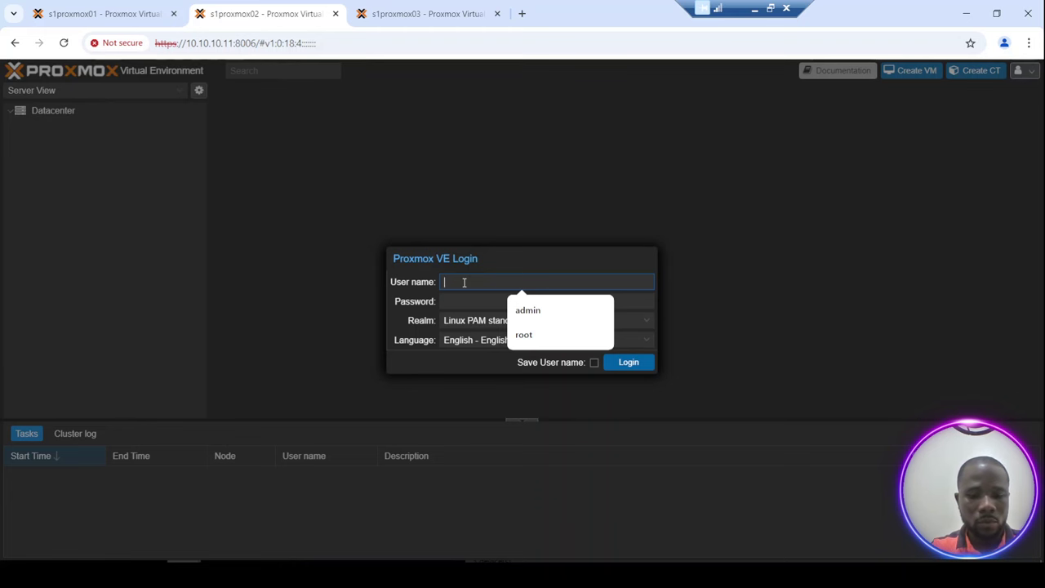
type("root")
key("Tab")
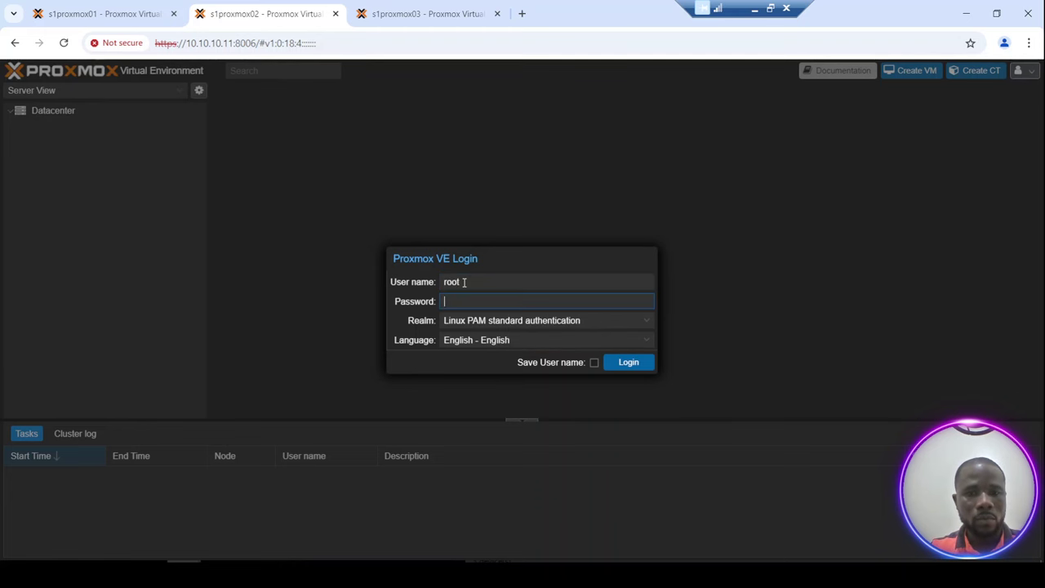
type("•••••••")
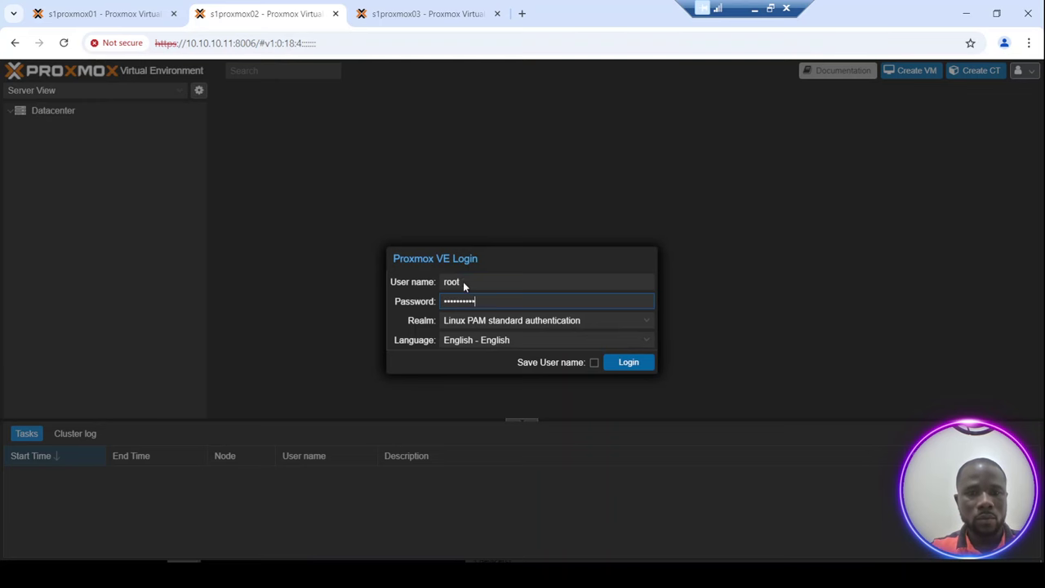
key("Return")
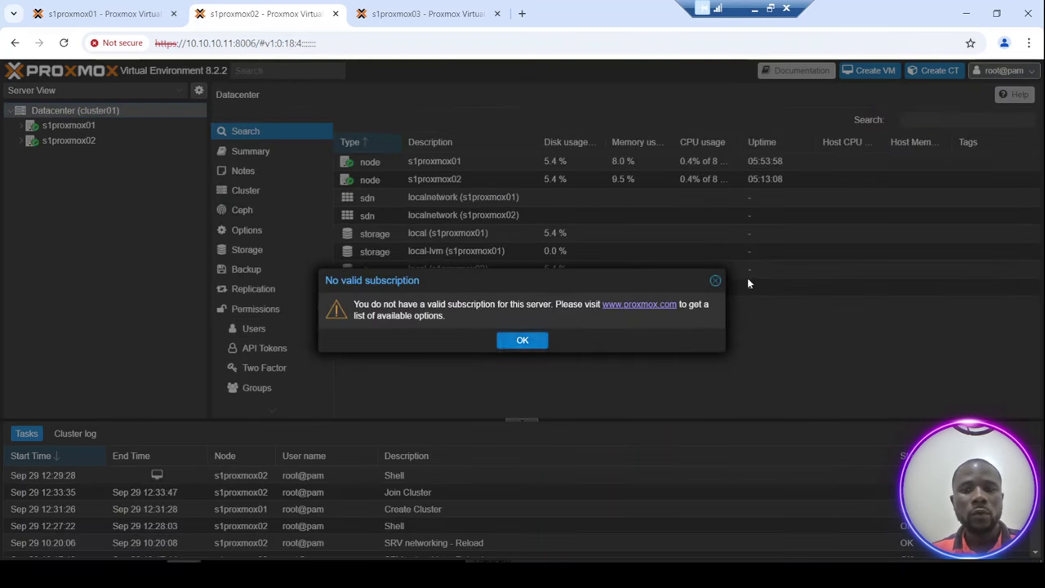
left_click(715, 281)
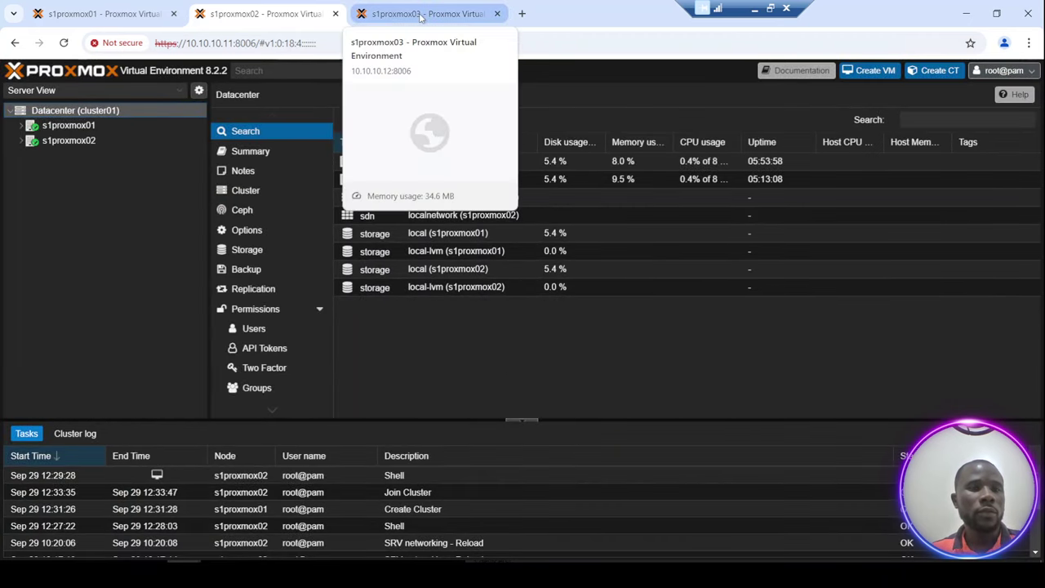
On s1proxmox03, open Datacenter > Cluster and start the Join Cluster dialog.
left_click(422, 18)
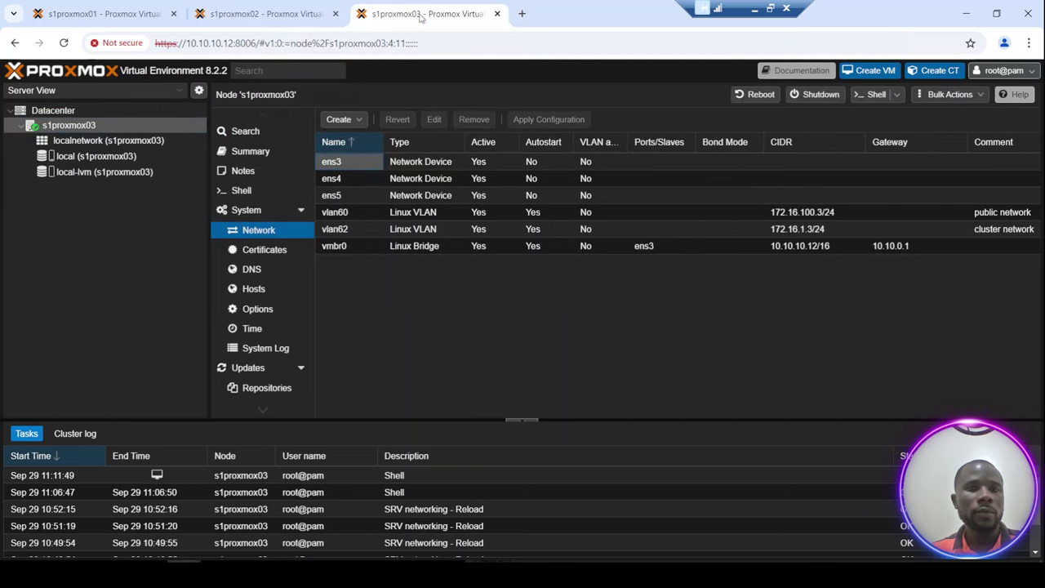
left_click(60, 113)
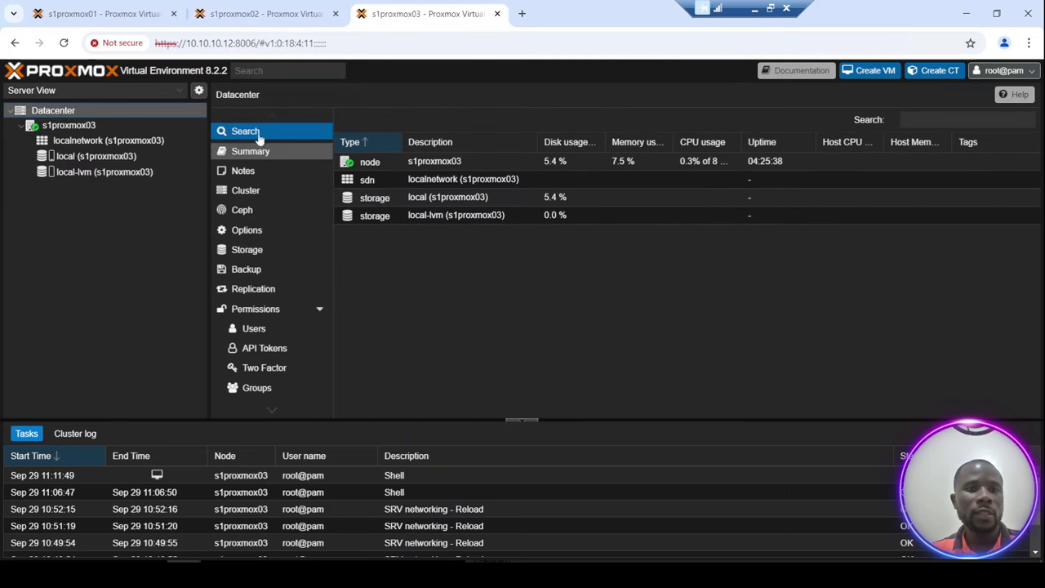
left_click(247, 192)
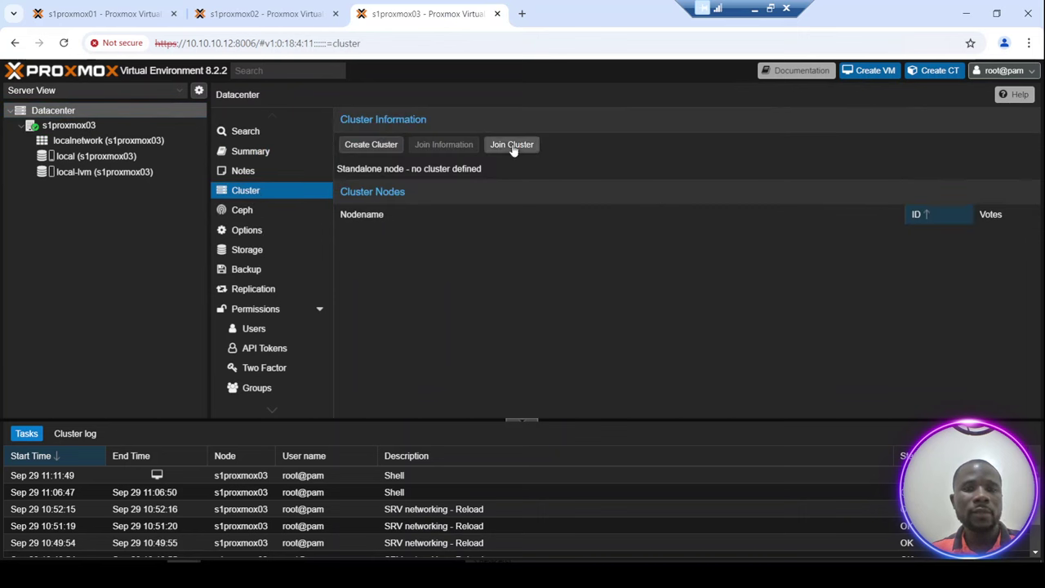
left_click(512, 146)
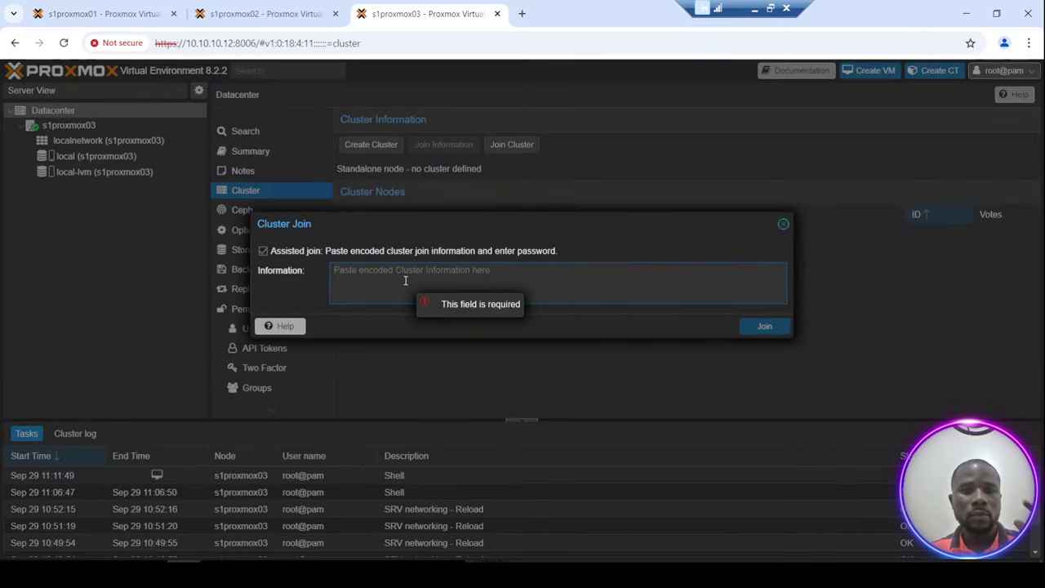
Paste the join information, enter the peer's root password, and set link 0 to 172.16.100.3.
key("ctrl+v")
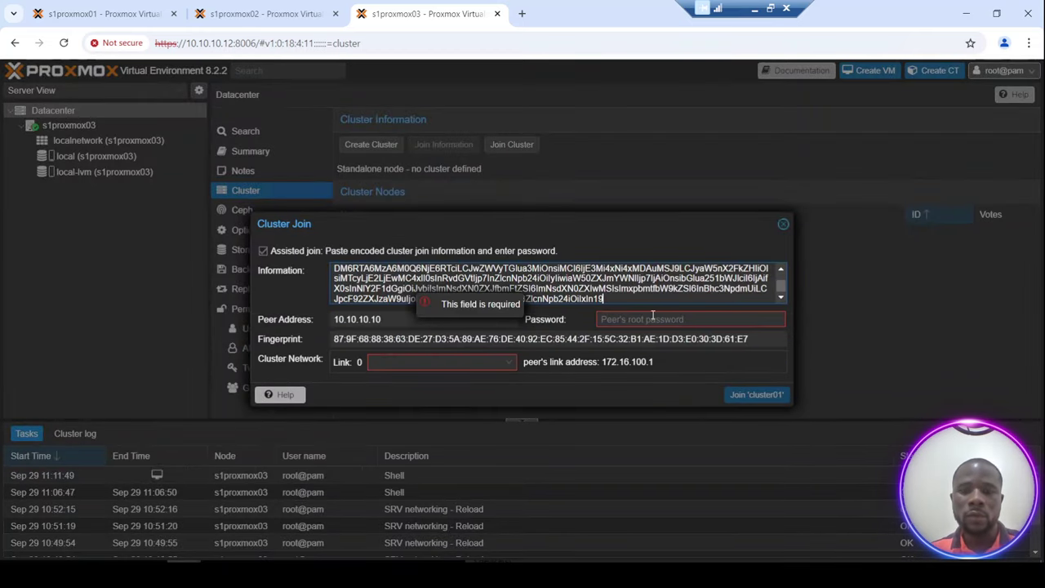
left_click(651, 319)
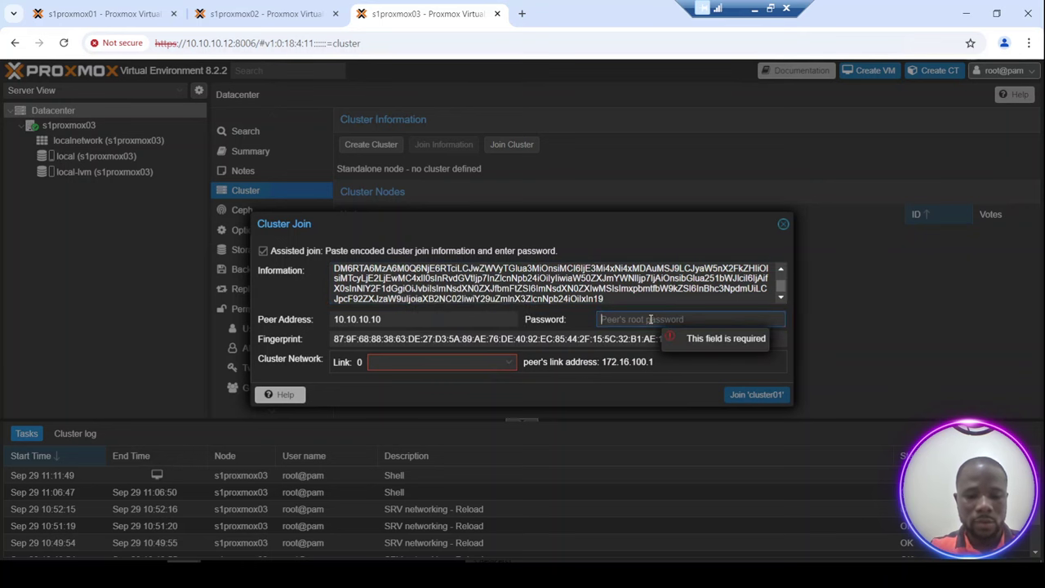
type("••••••••••")
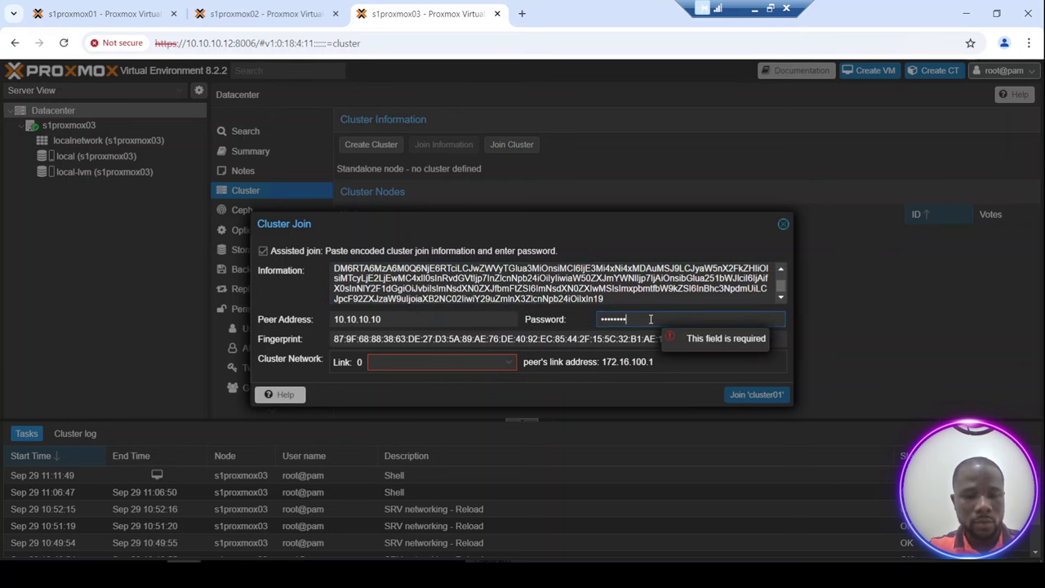
left_click(438, 364)
left_click(402, 401)
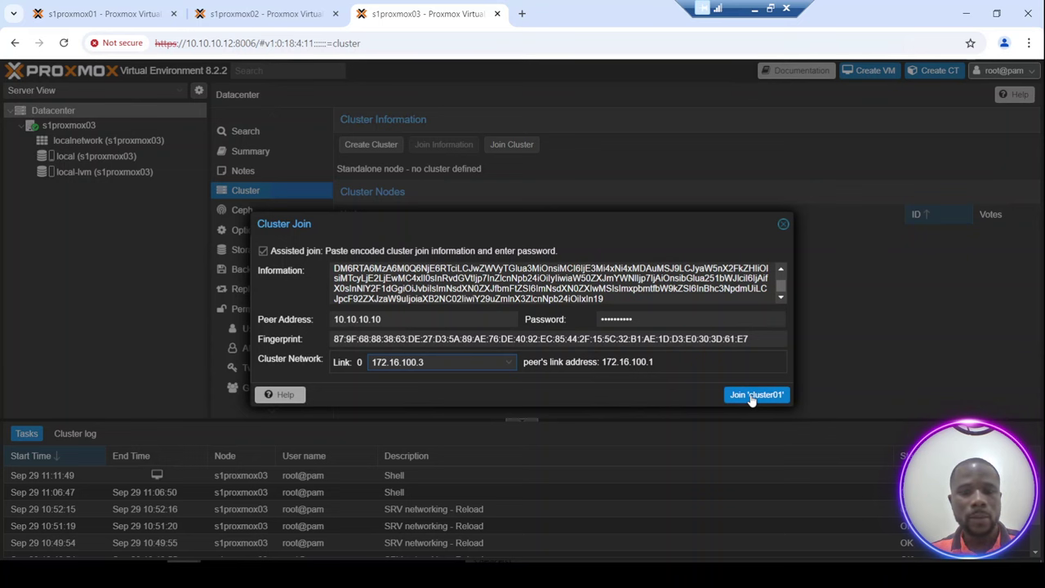
Join s1proxmox03 to cluster01 and follow its progress from s1proxmox01 and s1proxmox03.
left_click(751, 396)
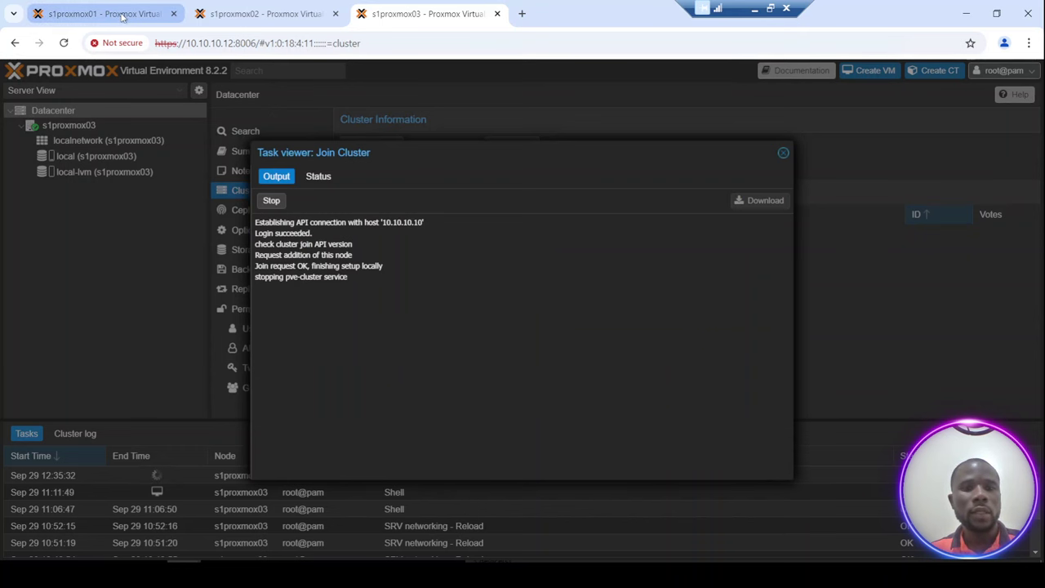
key("ctrl+1")
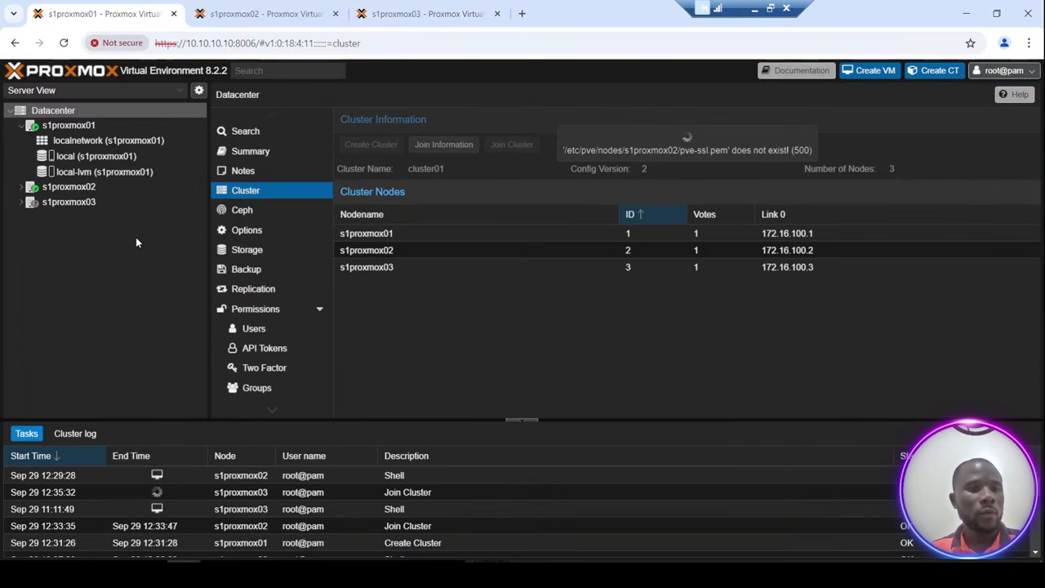
left_click(409, 14)
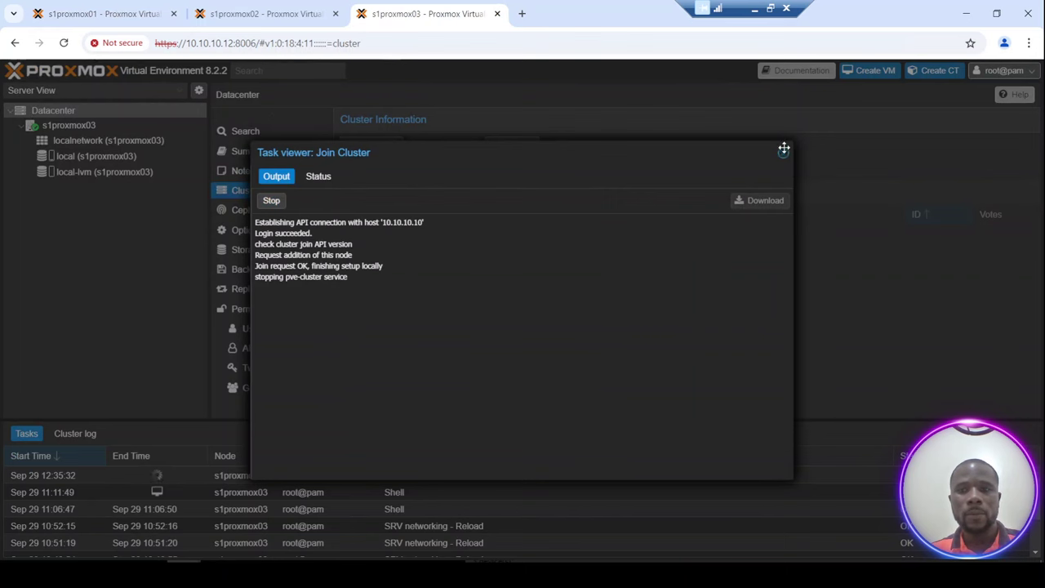
left_click(176, 14)
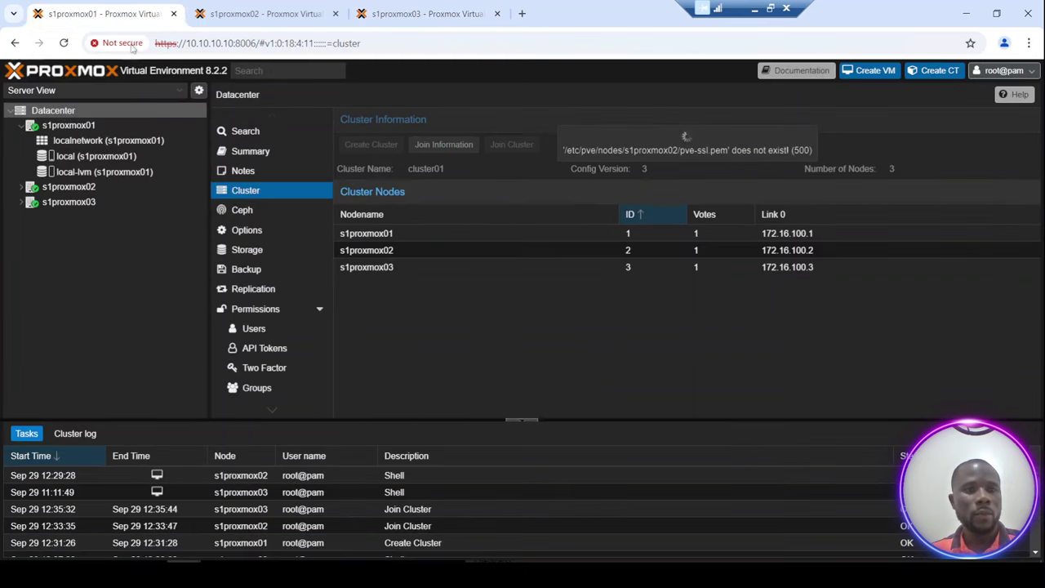
left_click_drag(361, 42, 255, 43)
key("BackSpace")
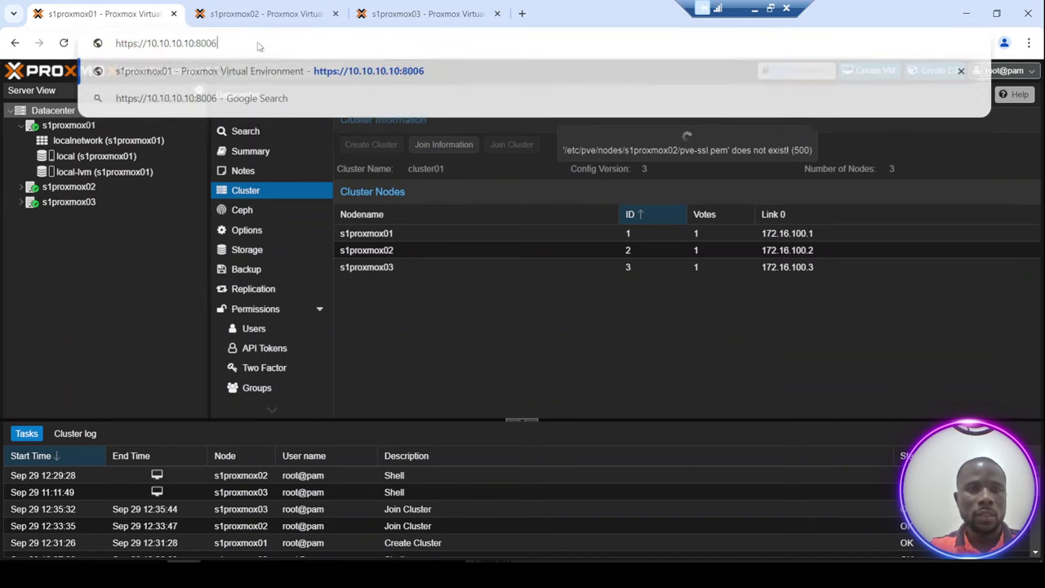
key("Return")
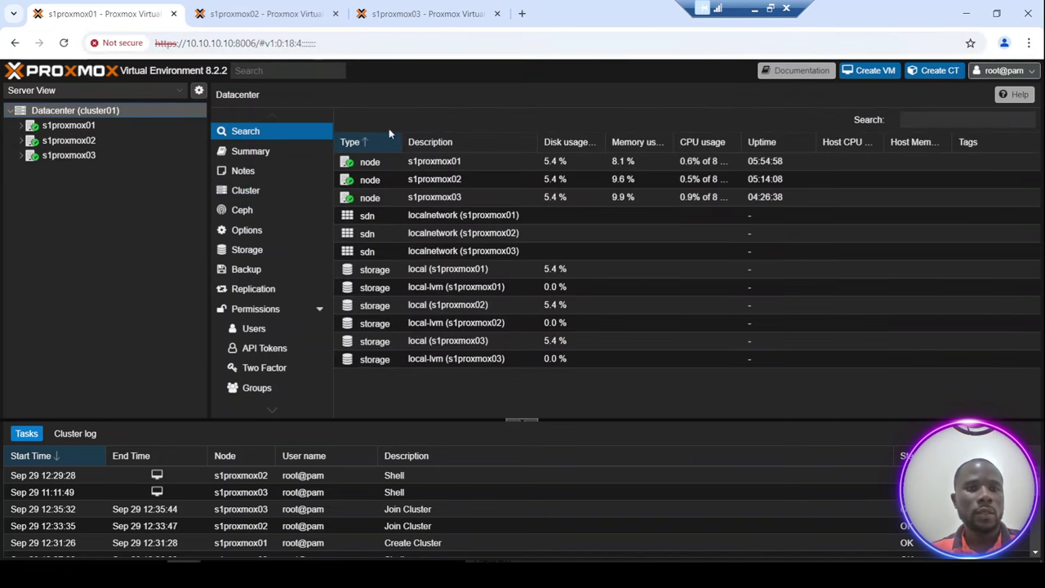
left_click(266, 14)
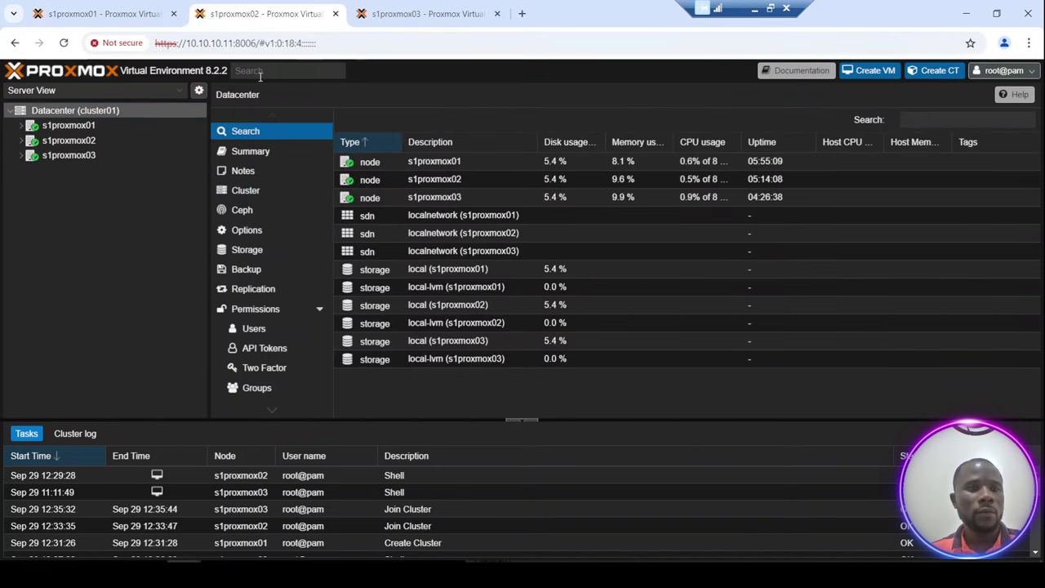
left_click(387, 10)
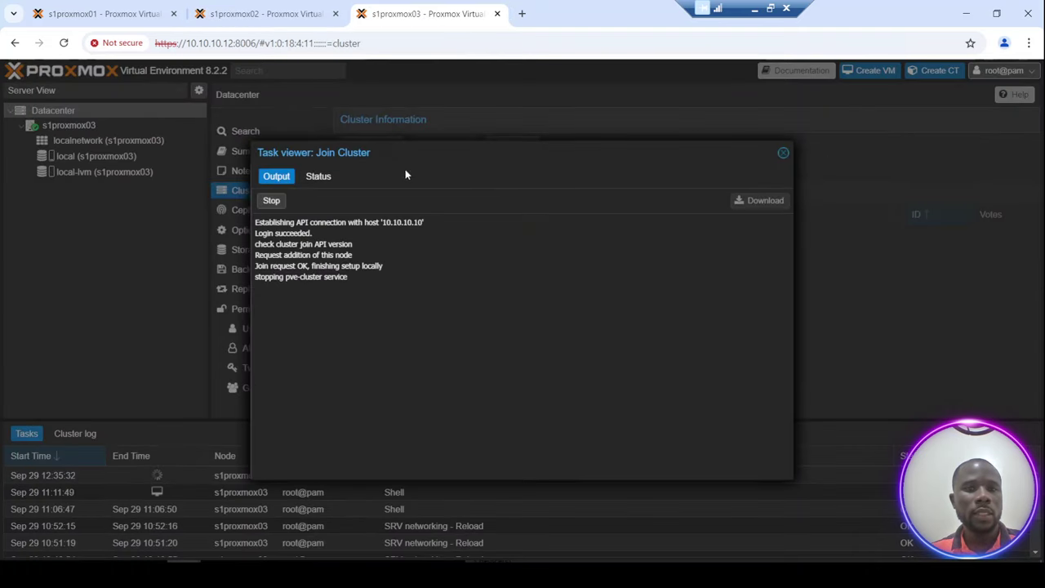
left_click(783, 154)
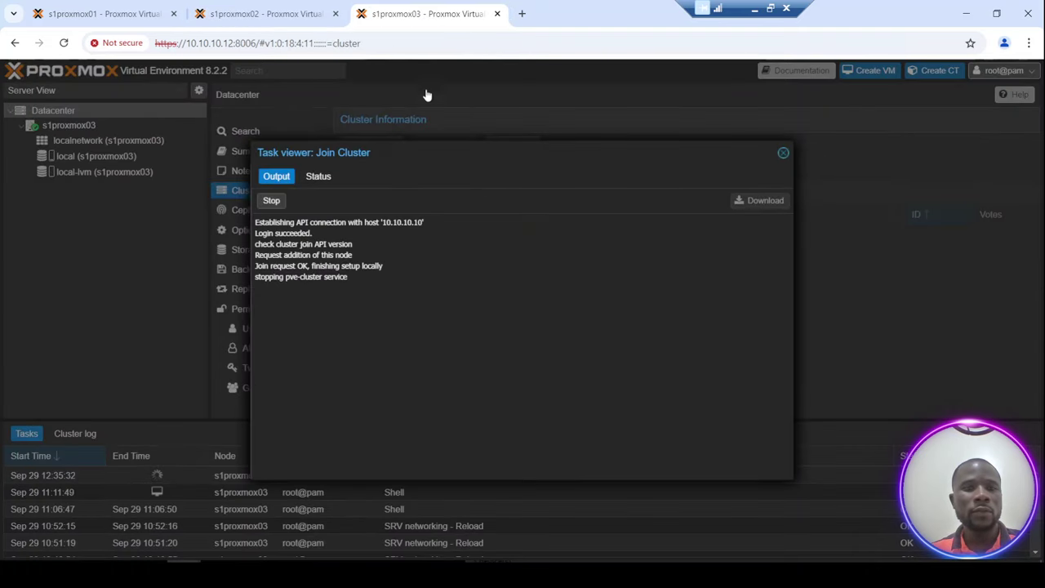
left_click_drag(383, 43, 256, 37)
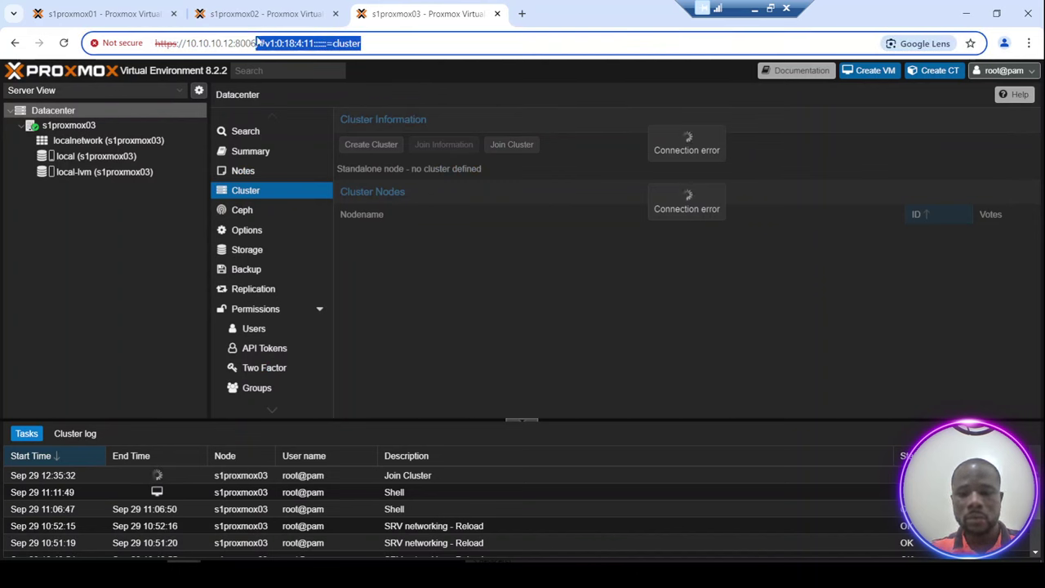
key("BackSpace")
type("6")
key("Return")
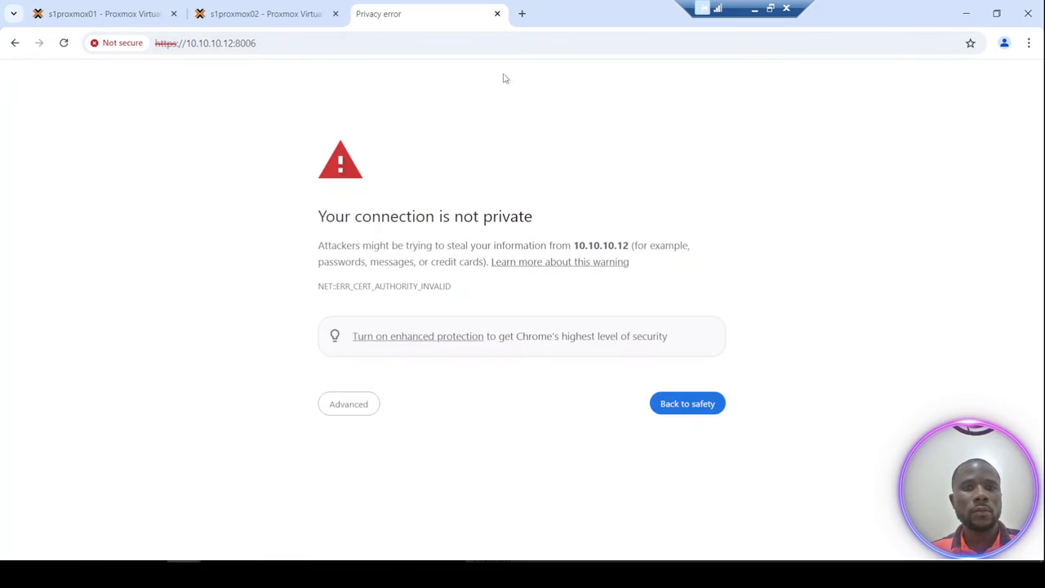
left_click(354, 405)
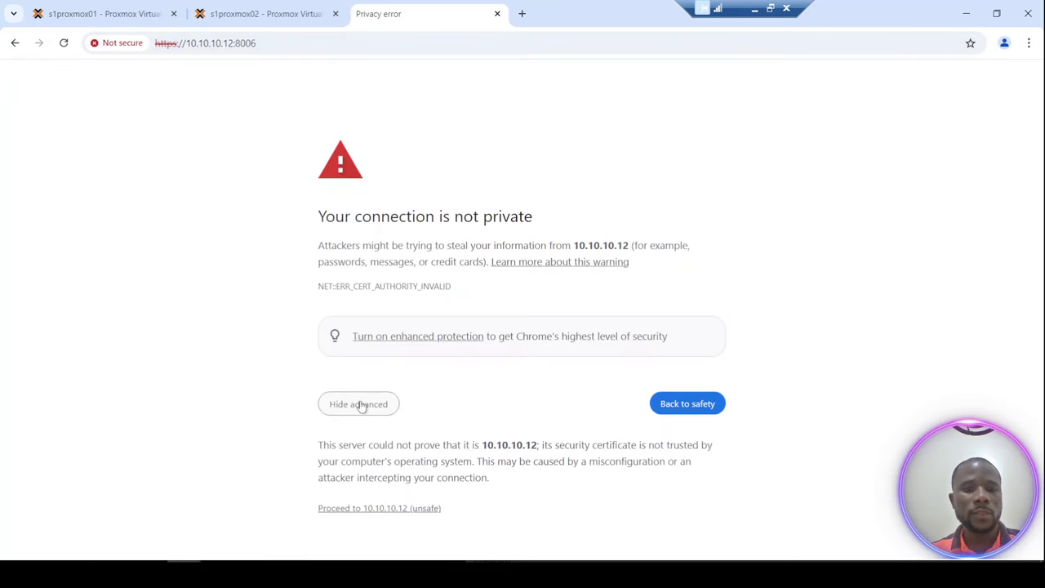
left_click(390, 512)
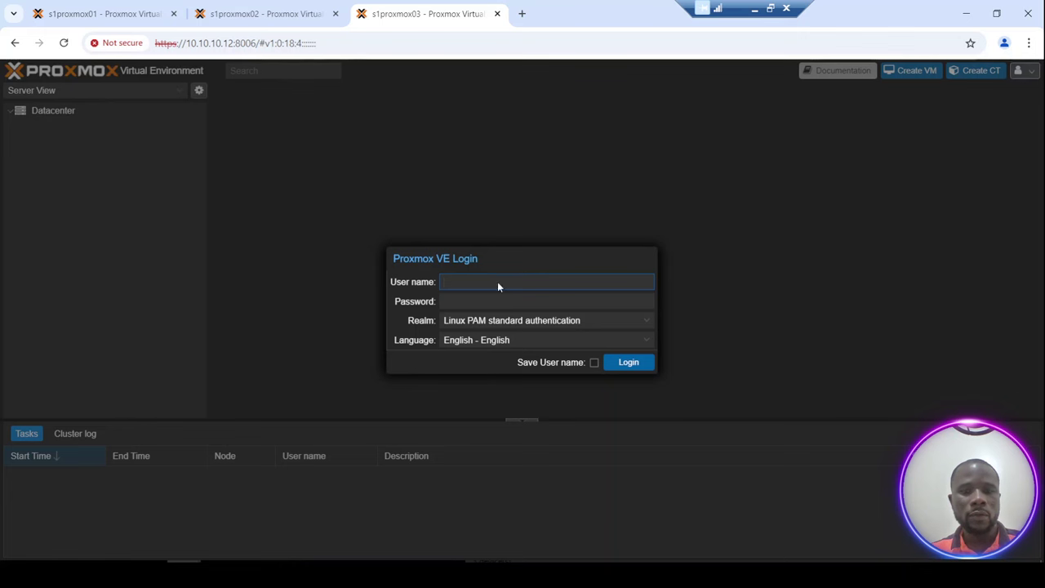
Log in as root with the account password and dismiss the subscription notice.
left_click(478, 280)
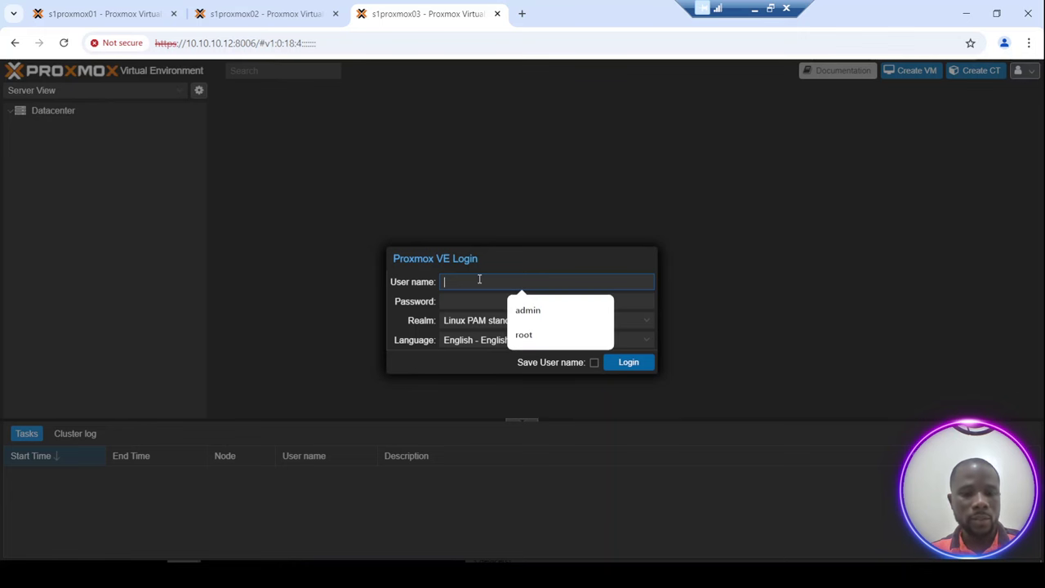
type("root")
key("Tab")
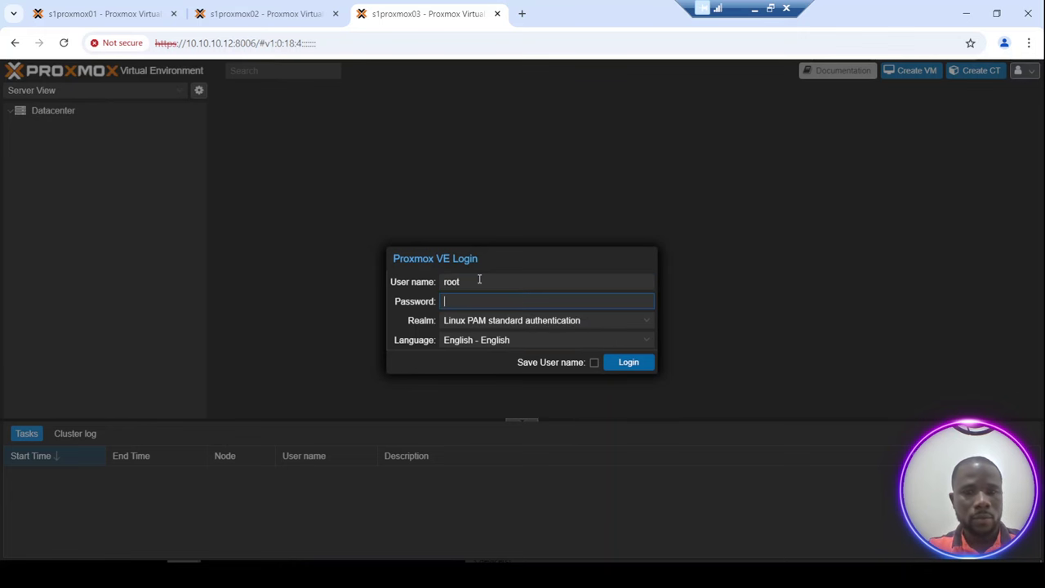
type("*******")
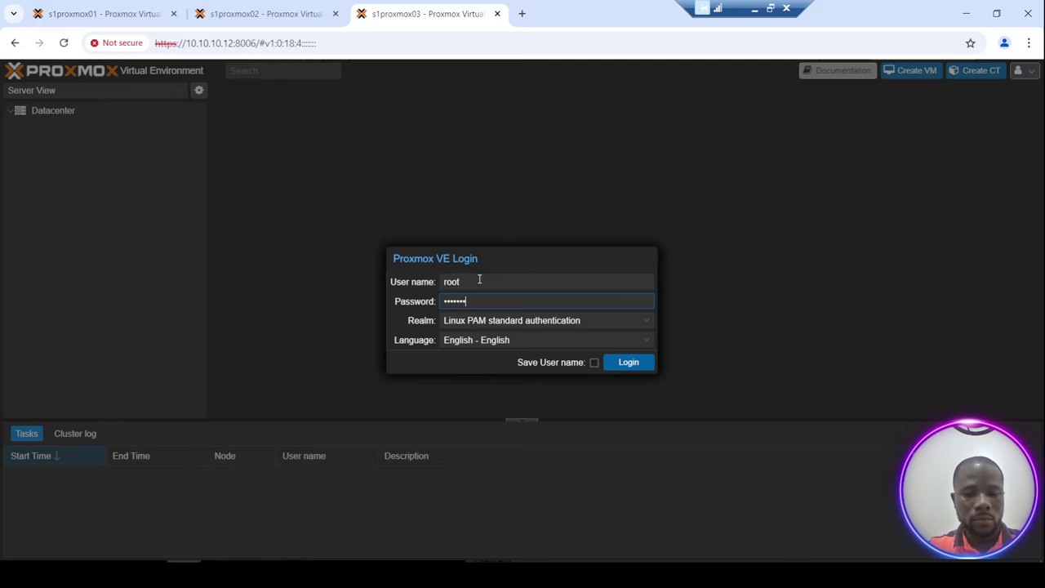
type("***")
key("Return")
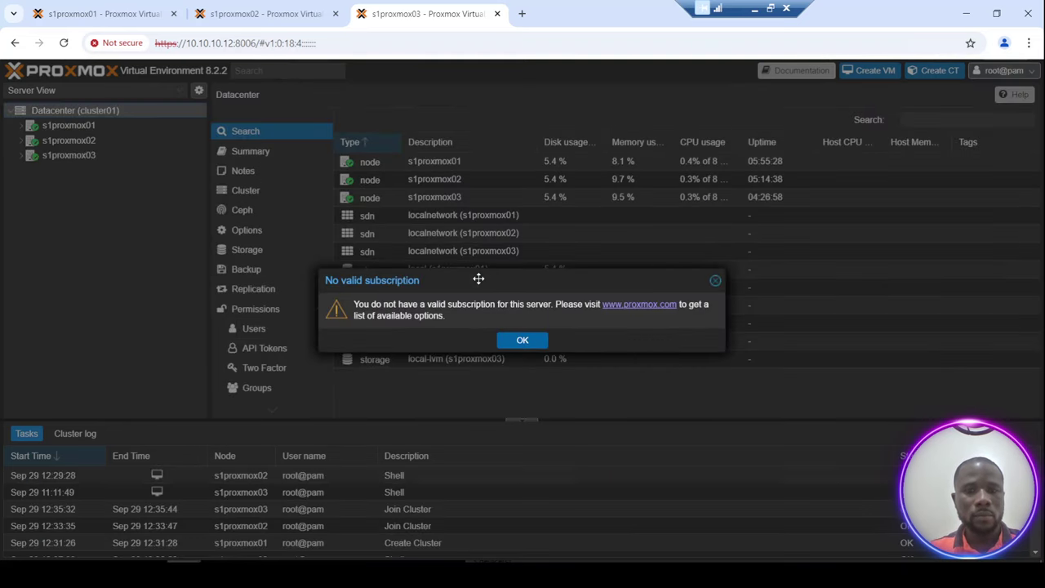
left_click(534, 342)
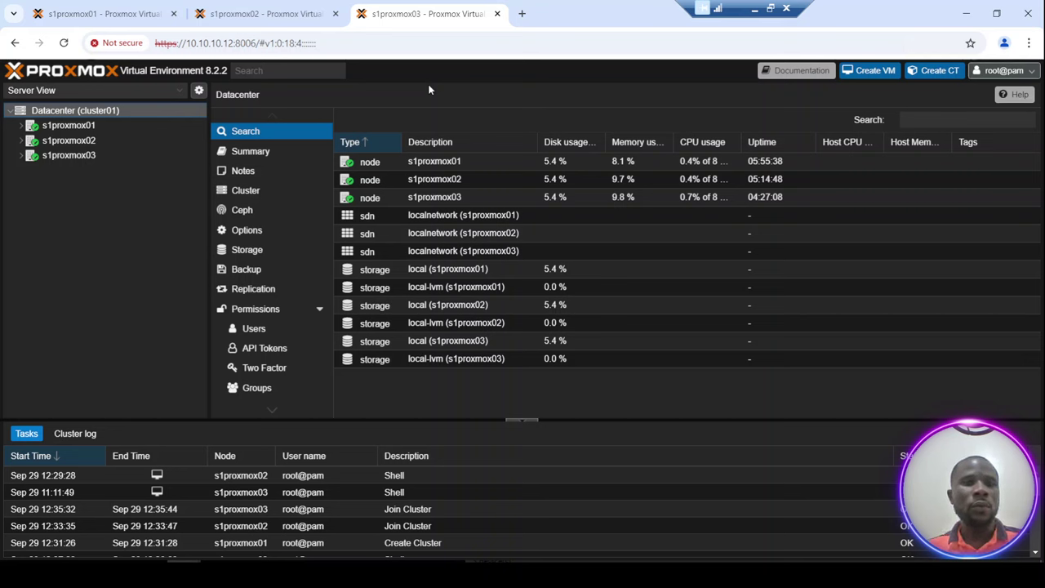
Compare the cluster01 view in the s1proxmox01, s1proxmox02 and s1proxmox03 tabs, ending on s1proxmox01.
left_click(254, 14)
left_click(136, 15)
left_click(259, 14)
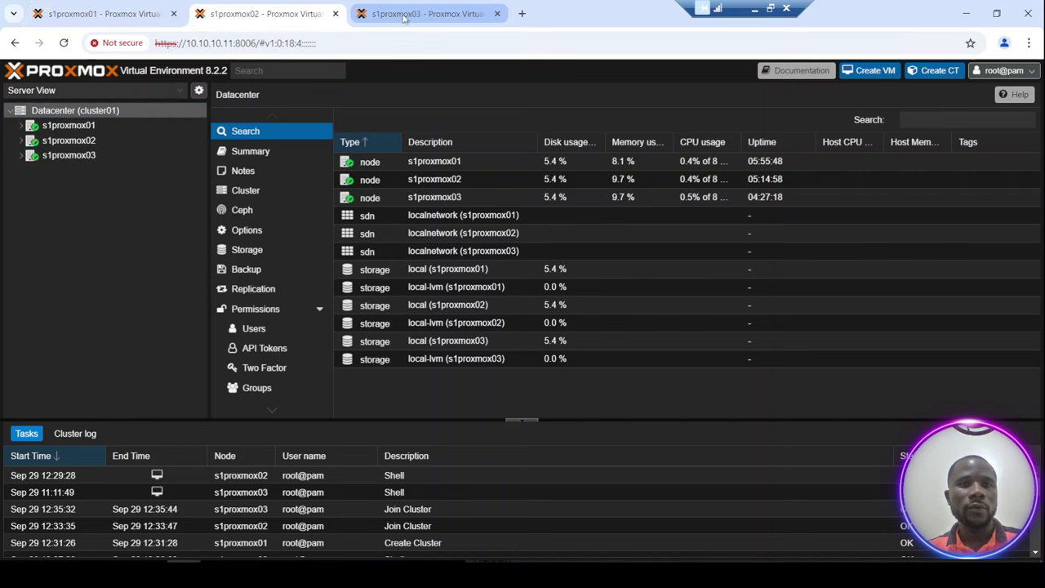
left_click(409, 15)
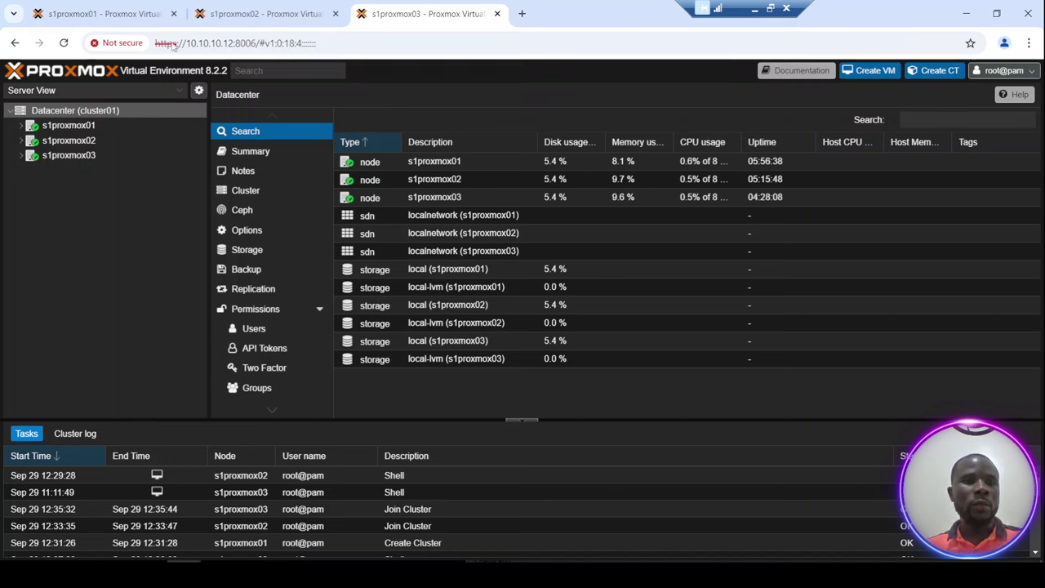
left_click(85, 12)
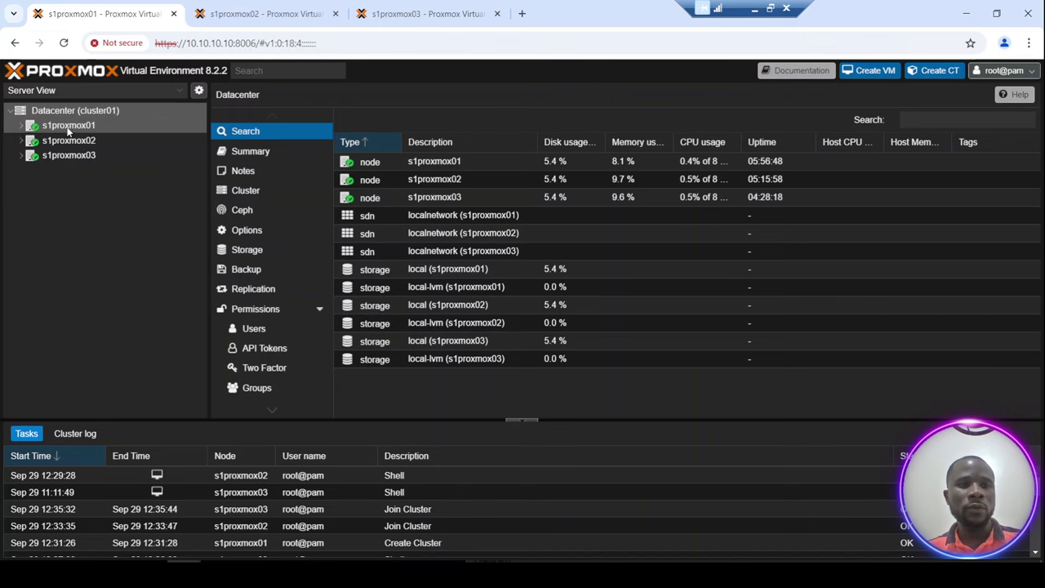
Show s1proxmox01's disk list: /dev/sda in use plus unused 107.37 GB /dev/vda, /dev/vdb, /dev/vdc.
left_click(69, 129)
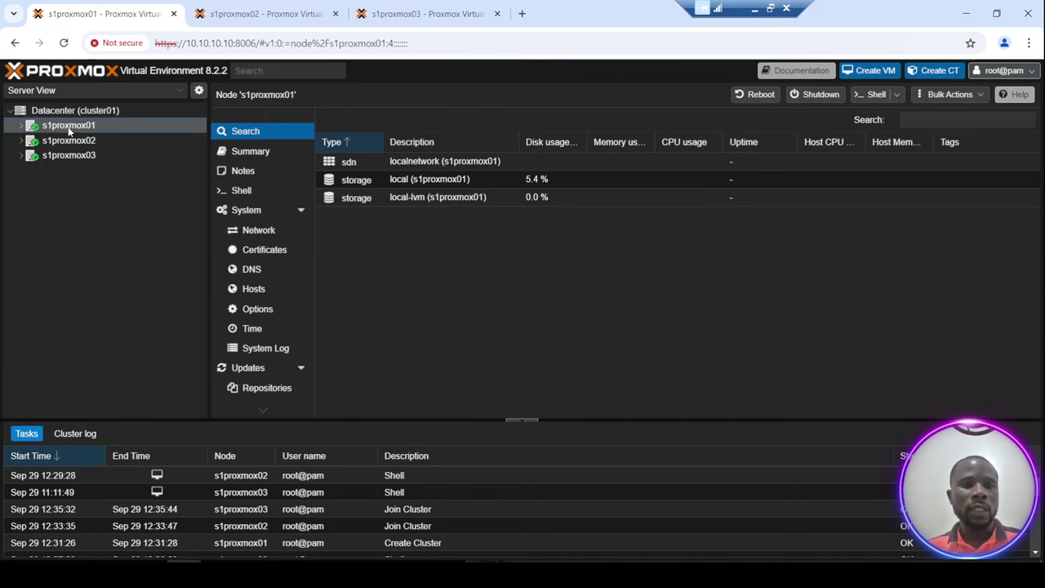
left_click(261, 232)
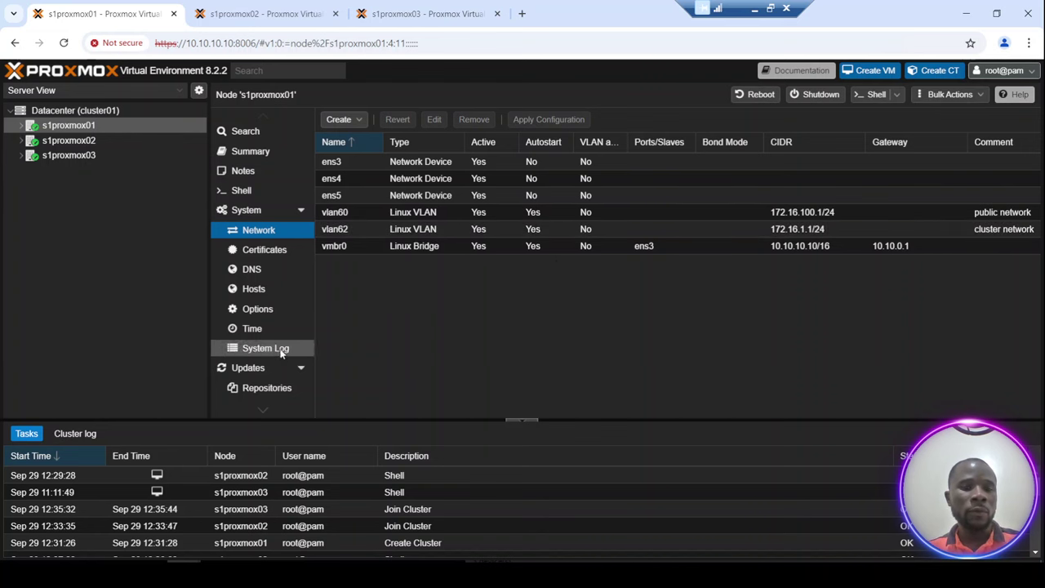
scroll(279, 366, "down", 3)
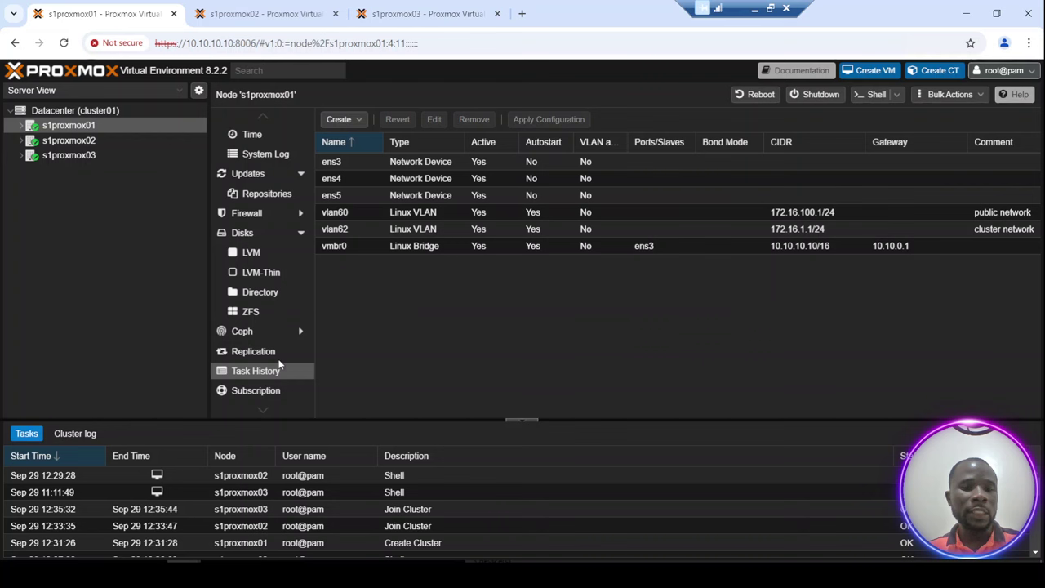
left_click(244, 233)
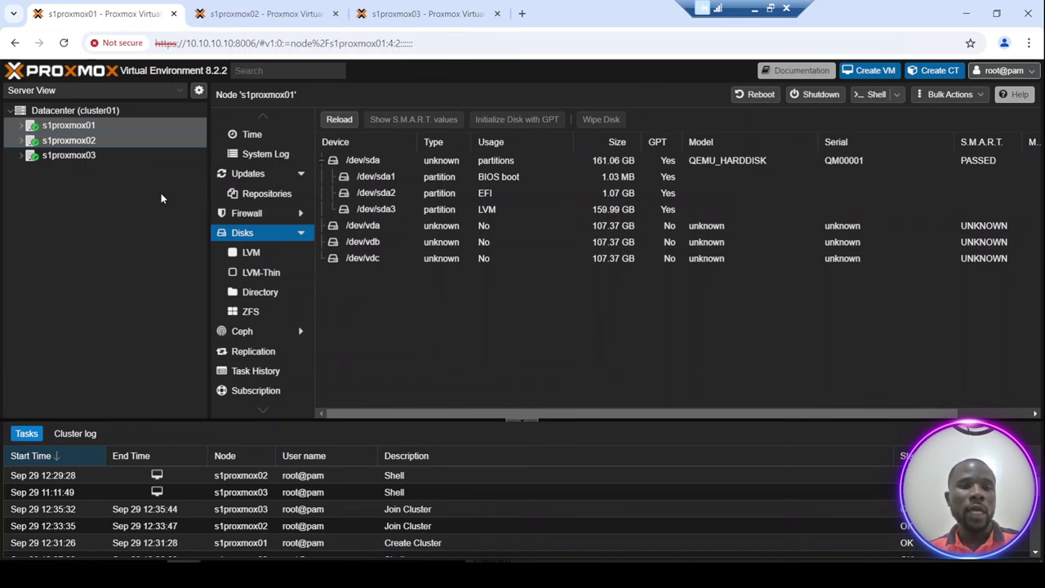
Check the disks on nodes s1proxmox02 and s1proxmox03.
left_click(73, 142)
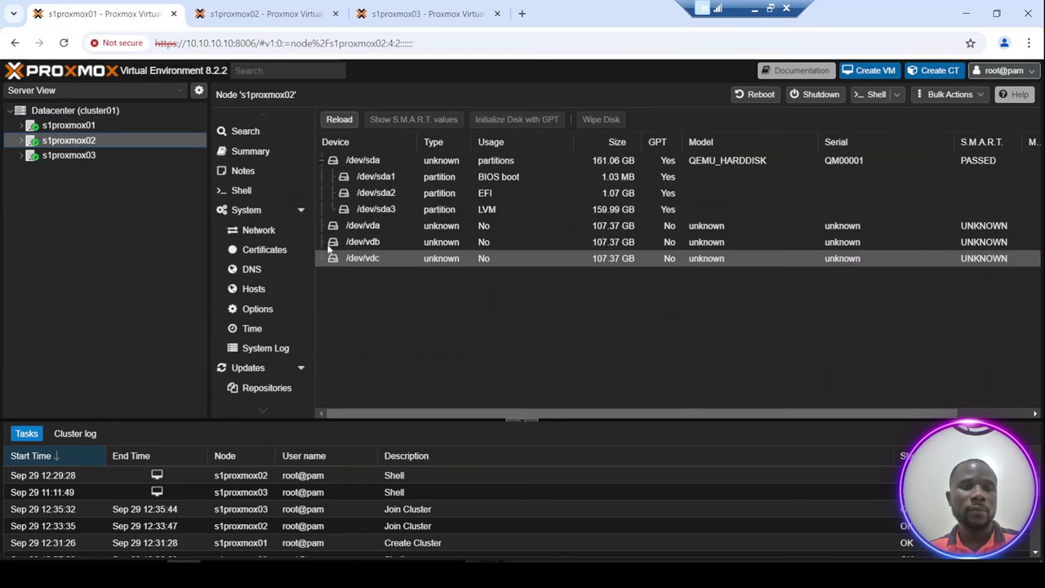
left_click(84, 160)
left_click(407, 243)
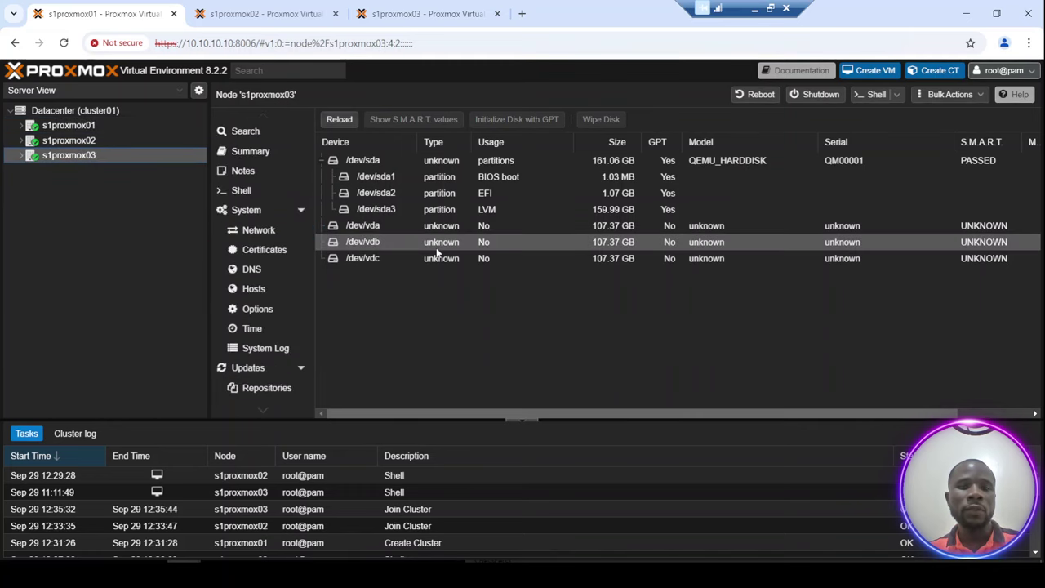
Back on s1proxmox01, collapse System and Disks and show its Ceph page.
left_click(78, 127)
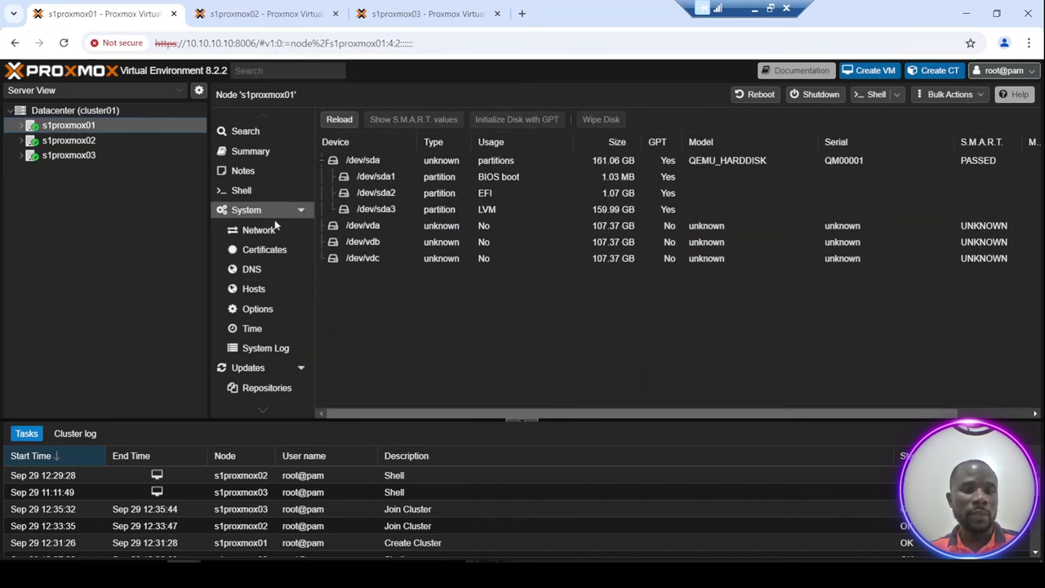
left_click(301, 210)
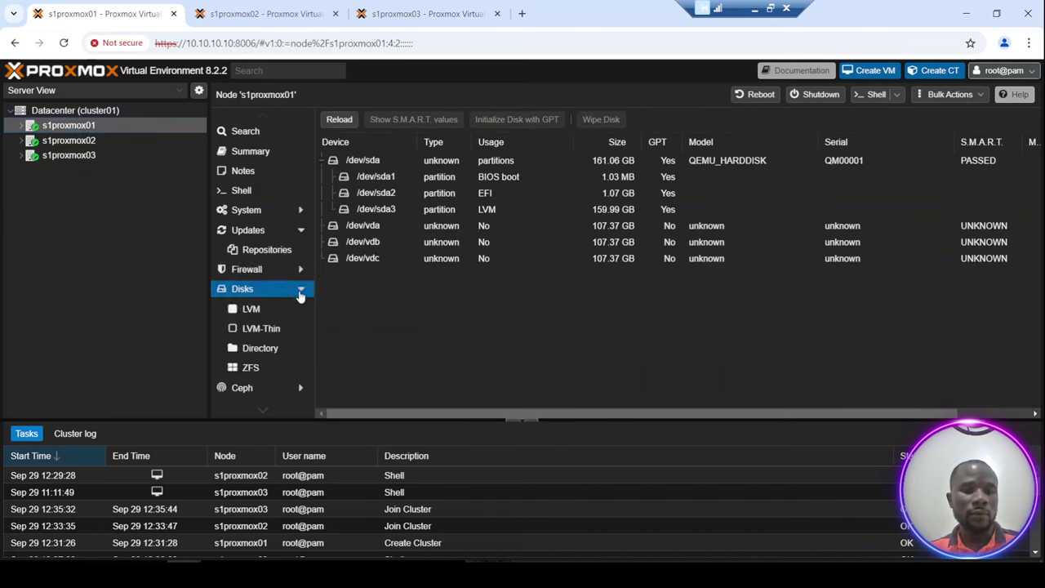
left_click(302, 292)
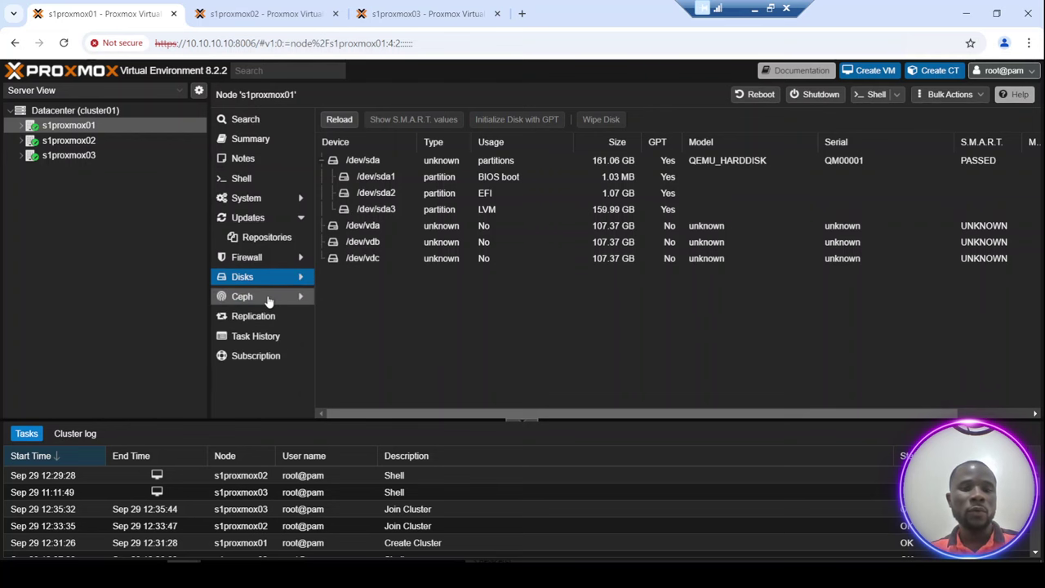
left_click(273, 301)
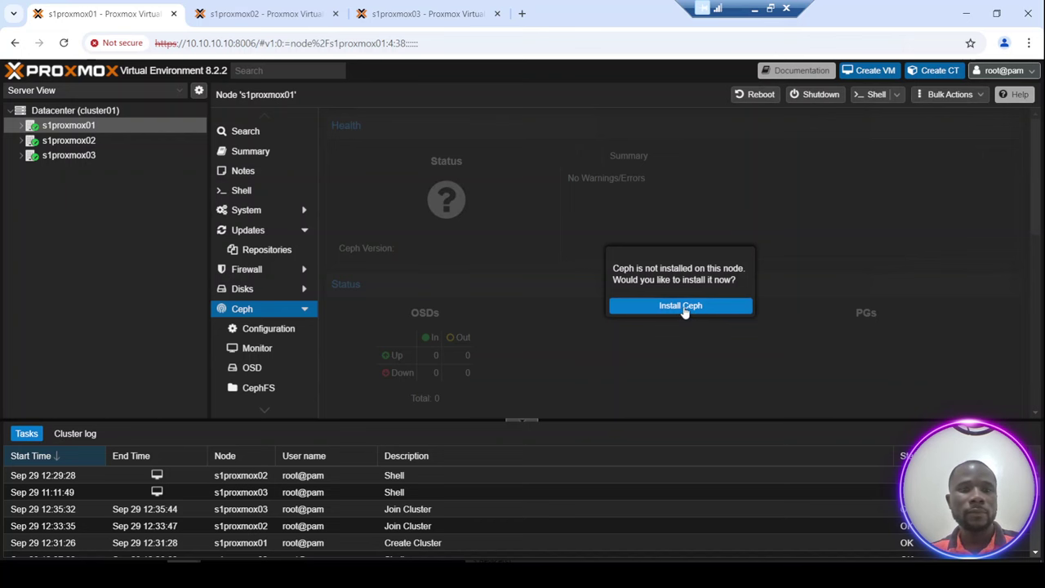
Start the Ceph wizard on s1proxmox01 with version reef (18.2) and the No-Subscription repository.
left_click(685, 308)
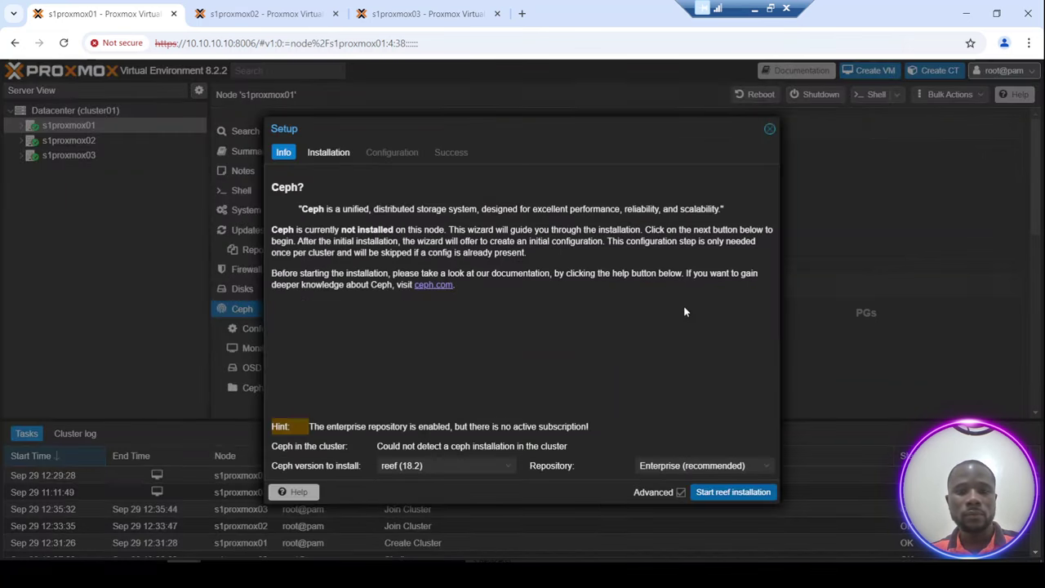
left_click(511, 470)
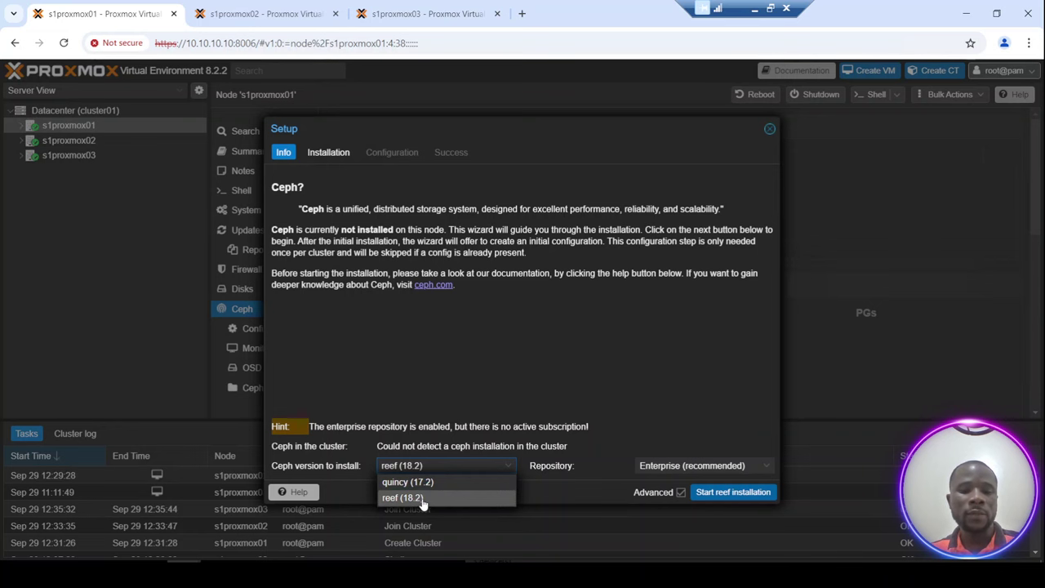
left_click(423, 500)
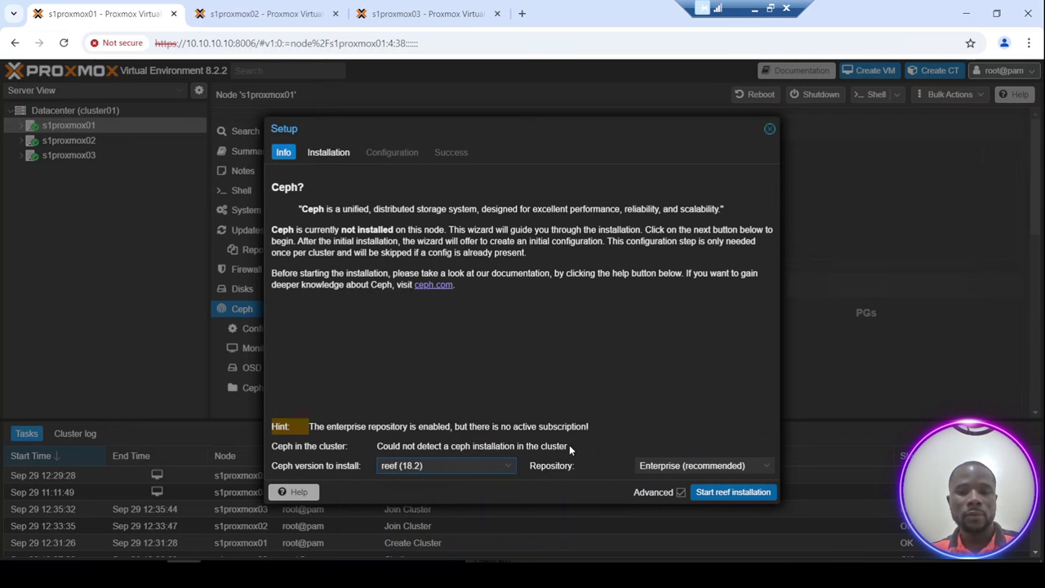
left_click(753, 467)
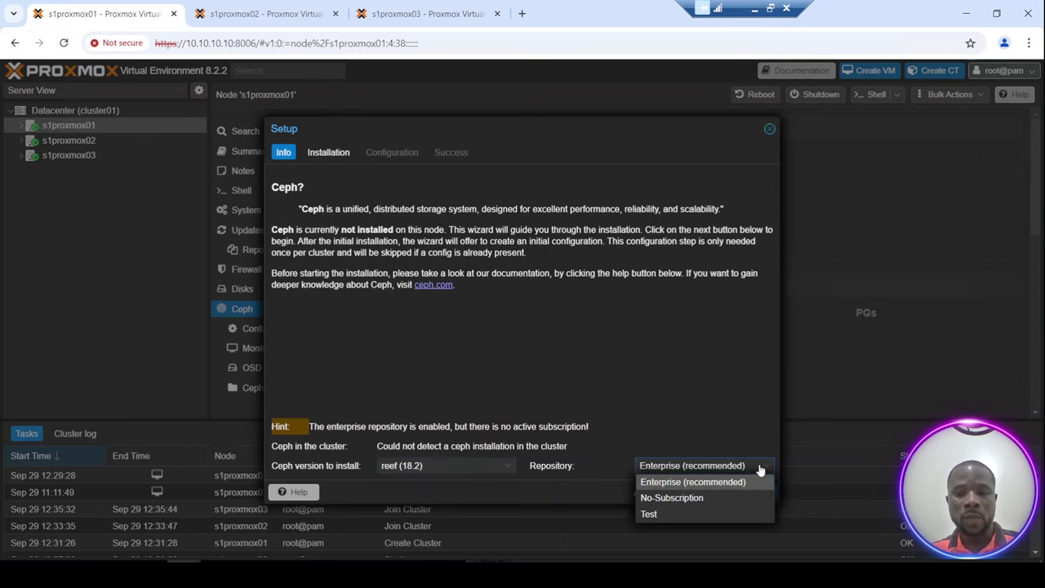
left_click(668, 499)
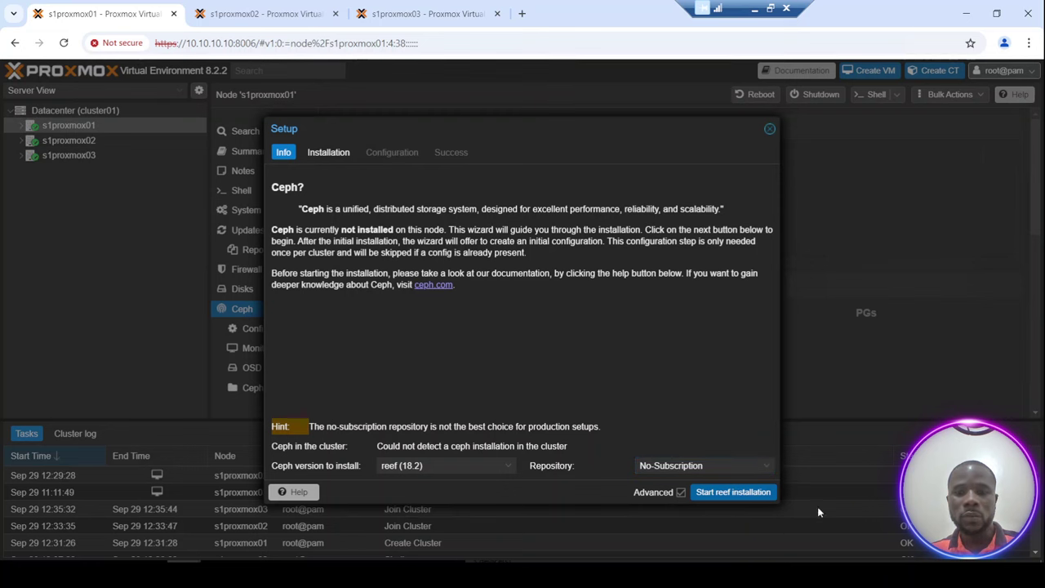
Install the Ceph reef packages on s1proxmox01, answering y at the [Y/n] prompt.
left_click(743, 496)
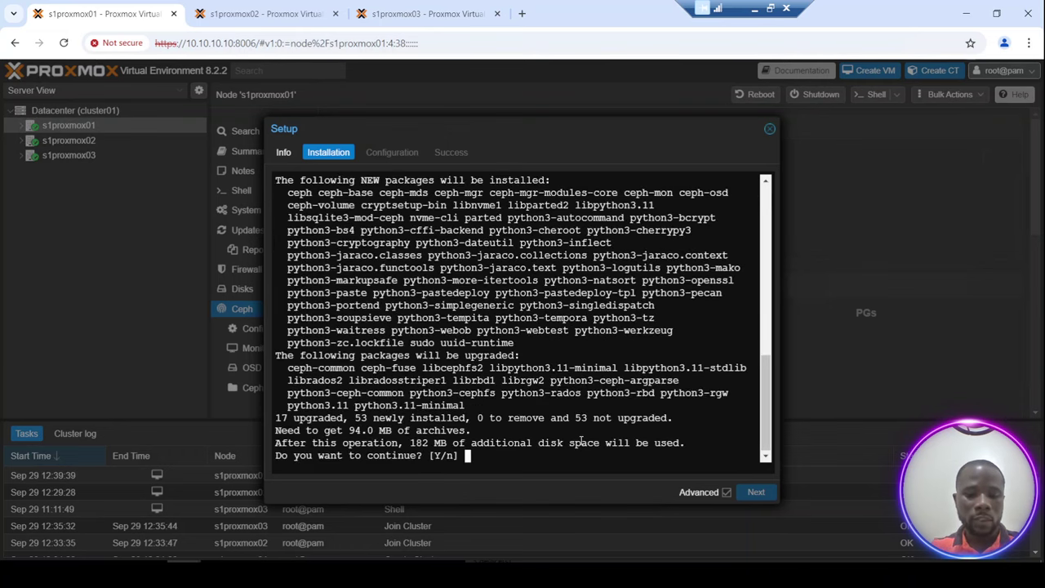
type("y")
key("Return")
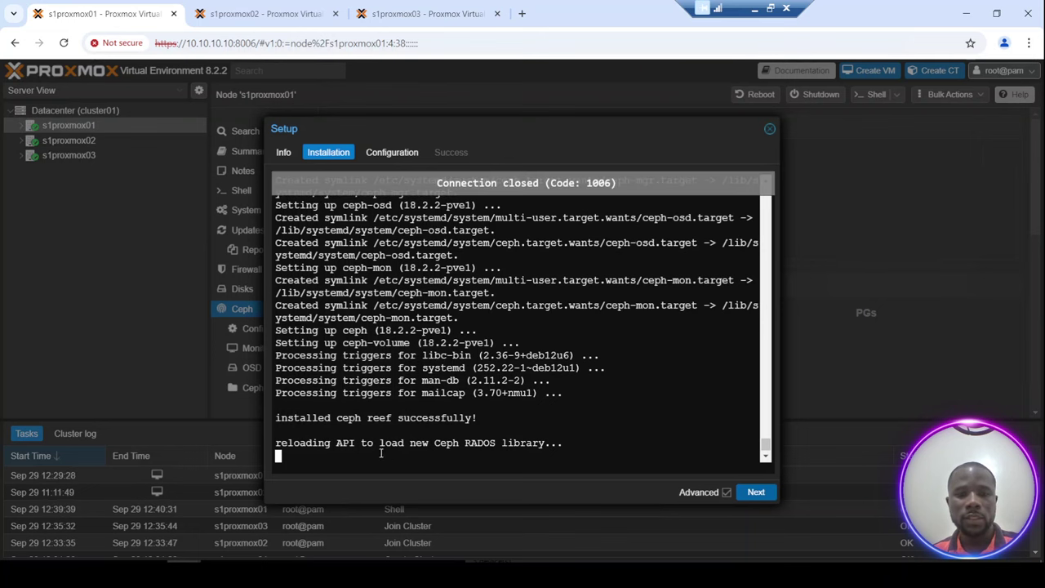
Set Ceph public network 172.16.100.1/24 and cluster network 172.16.1.1/24, creating the monitor.
left_click(756, 493)
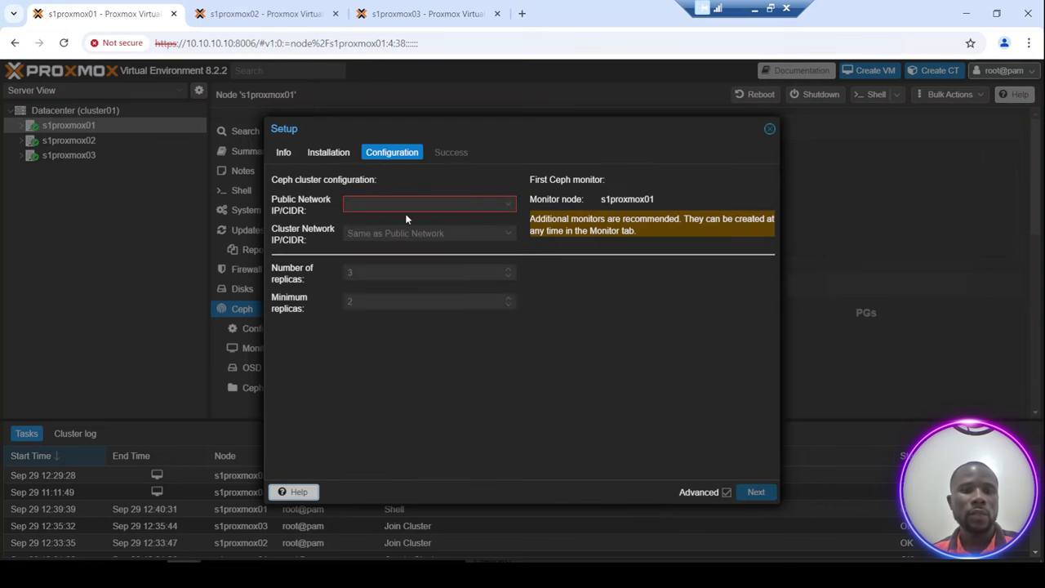
left_click(506, 203)
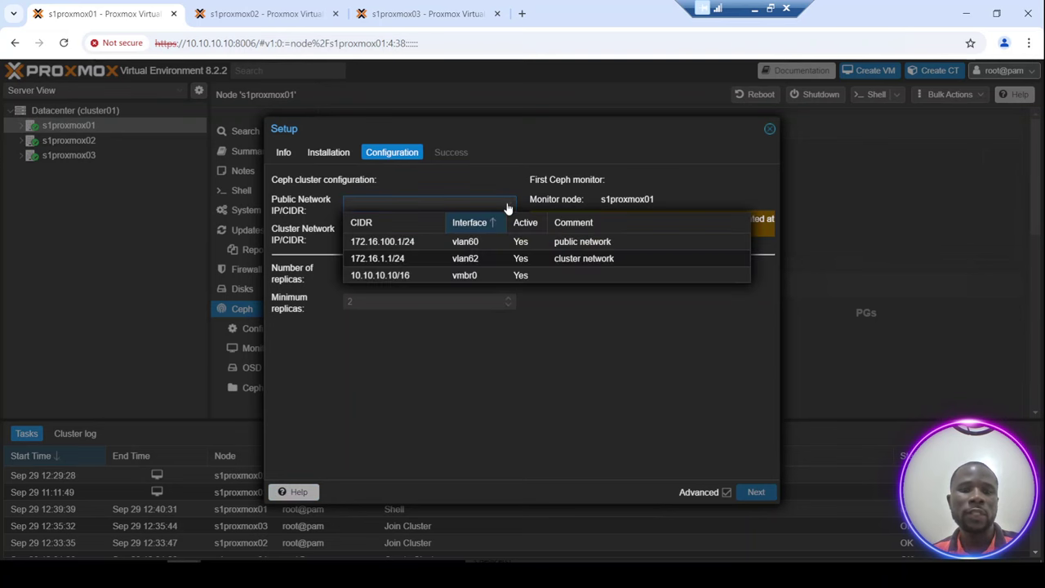
left_click(463, 243)
left_click(423, 234)
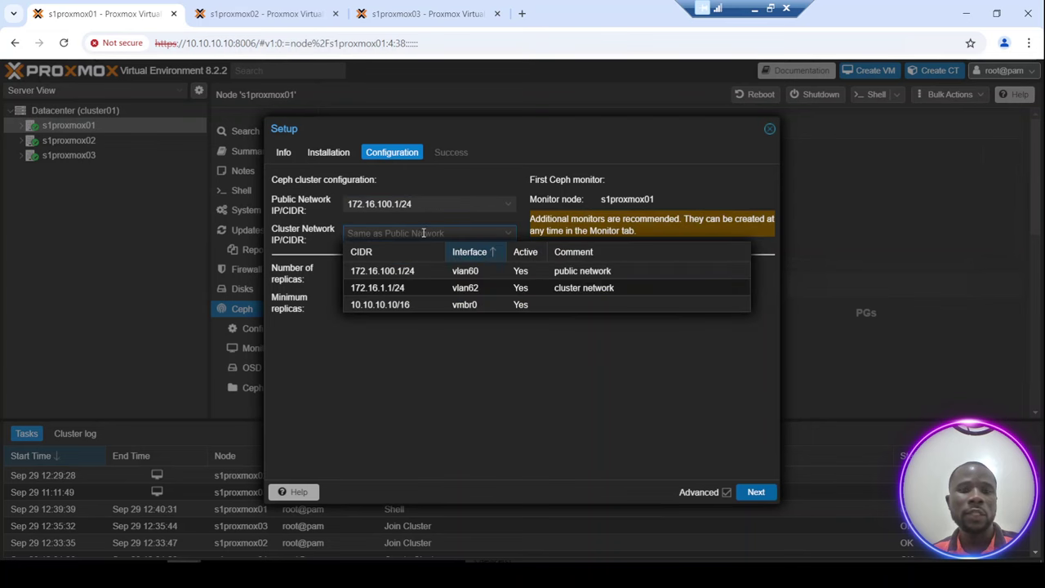
left_click(430, 288)
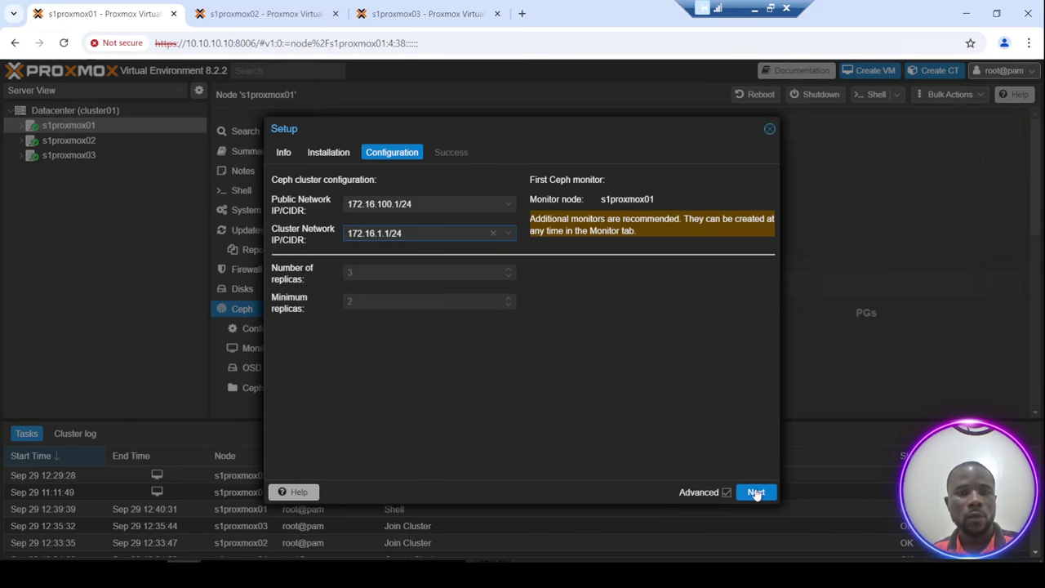
left_click(756, 493)
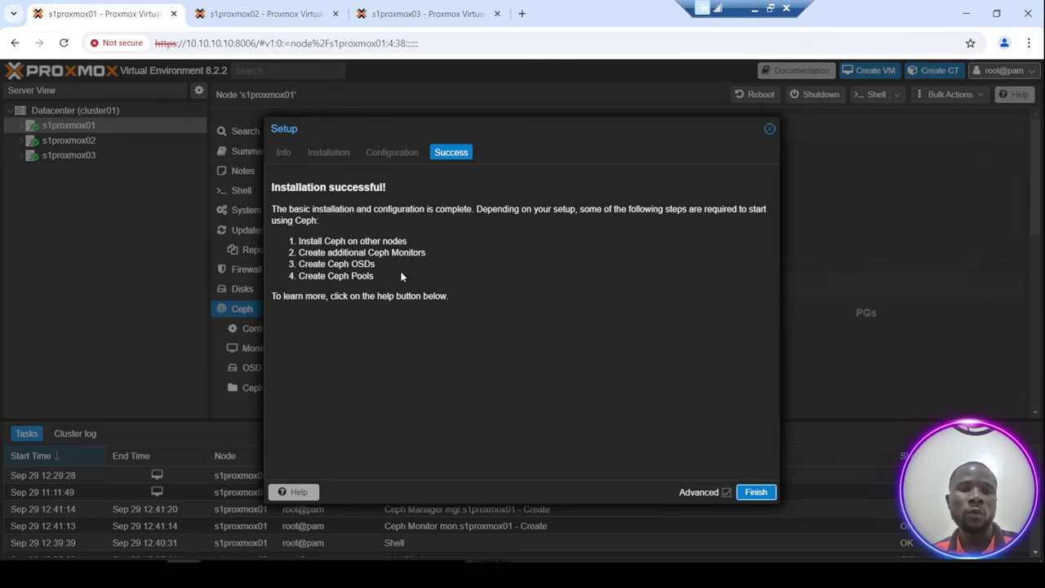
Close the finished Ceph wizard, glance at the s1proxmox02 tab, then select node s1proxmox02.
key("Escape")
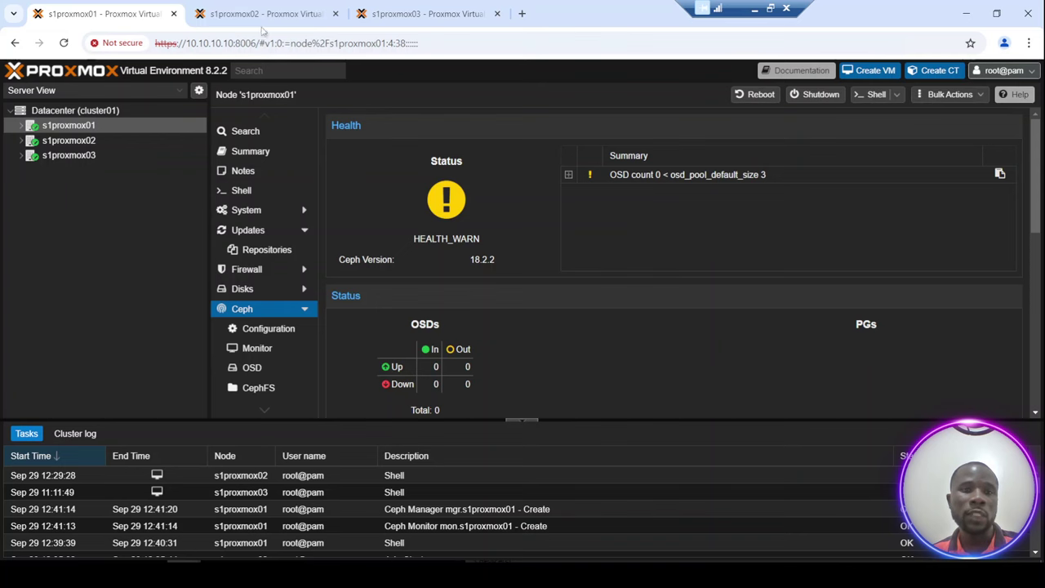
left_click(256, 13)
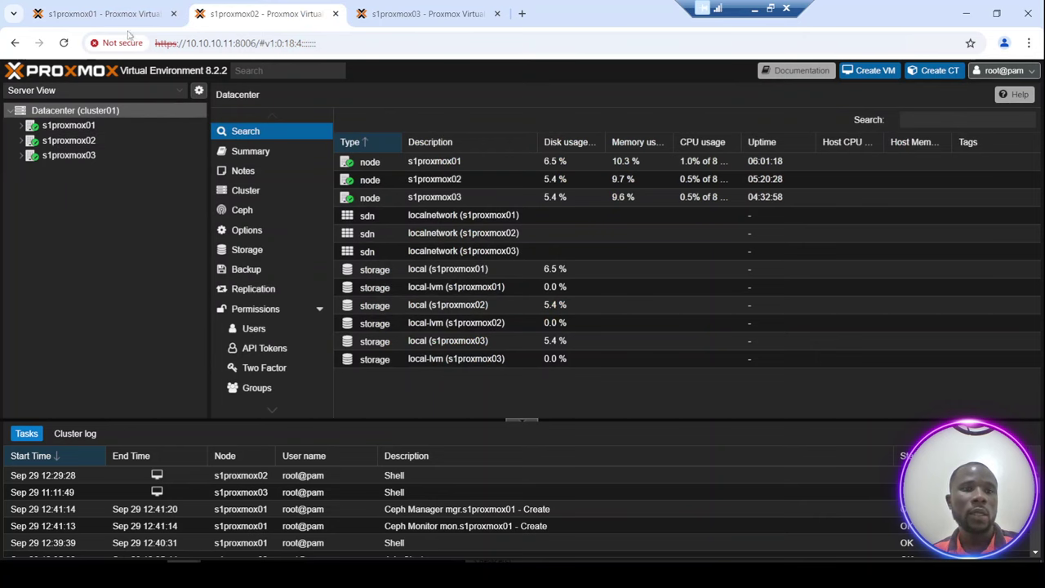
key("ctrl+Page_Up")
left_click(70, 141)
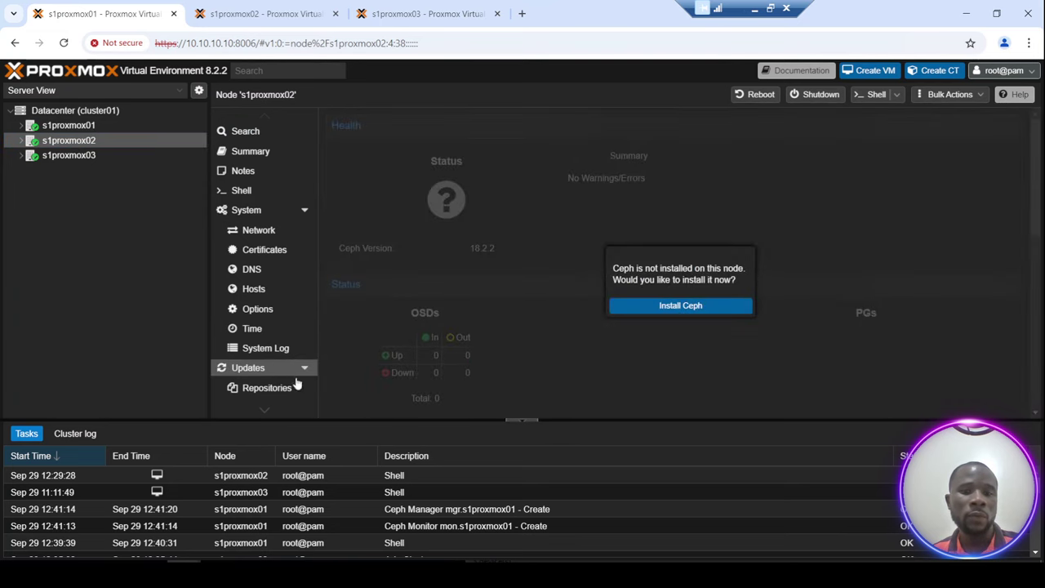
Start the Ceph wizard on s1proxmox02 with reef (18.2) from the No-Subscription repository.
left_click(690, 308)
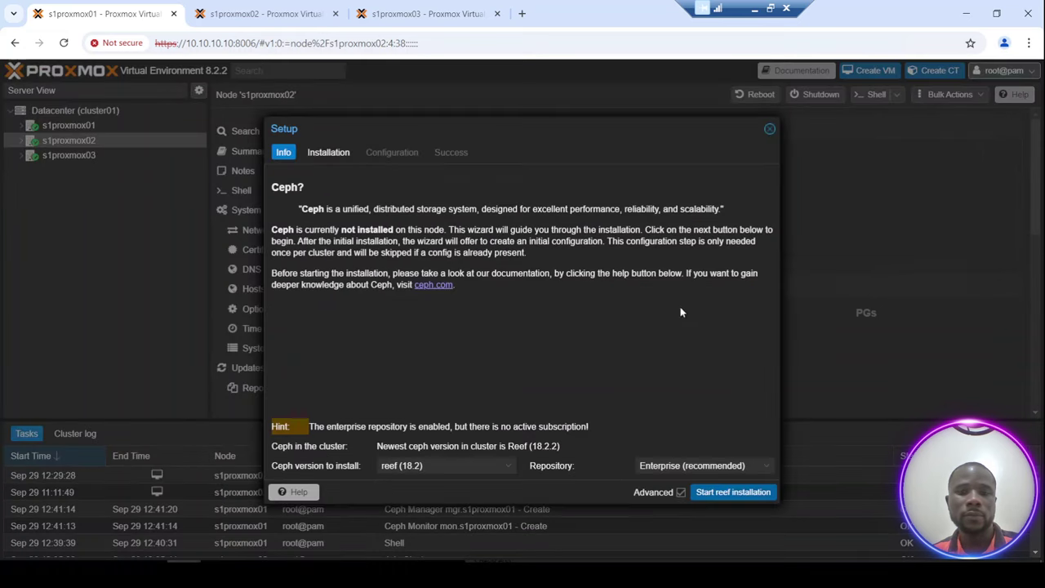
left_click(660, 465)
left_click(661, 497)
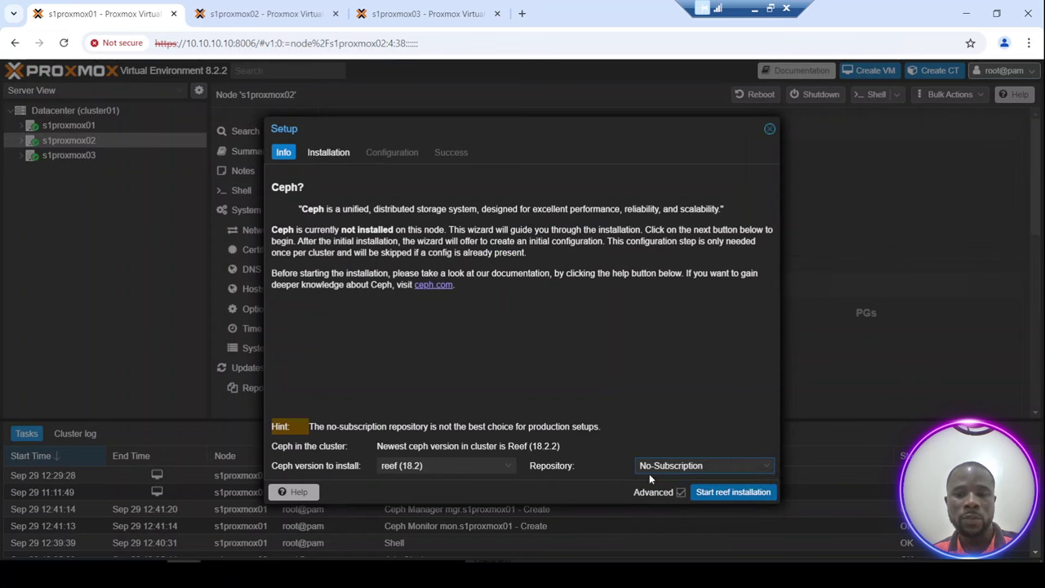
Install the Ceph reef packages on s1proxmox02, confirming the package prompt.
left_click(729, 494)
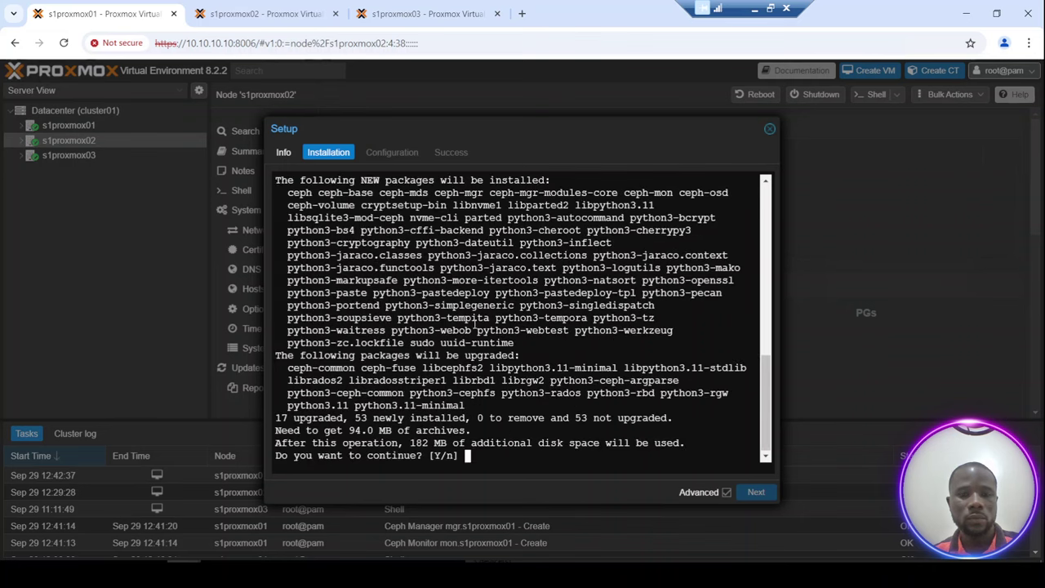
key("Return")
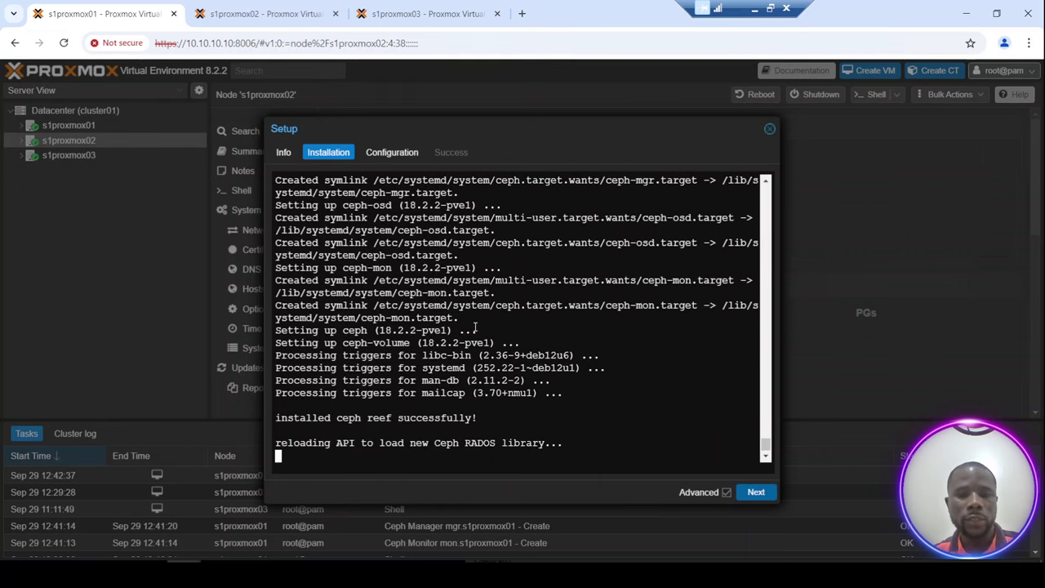
Finish s1proxmox02's Ceph wizard with the existing configuration, then select node s1proxmox03.
left_click(756, 493)
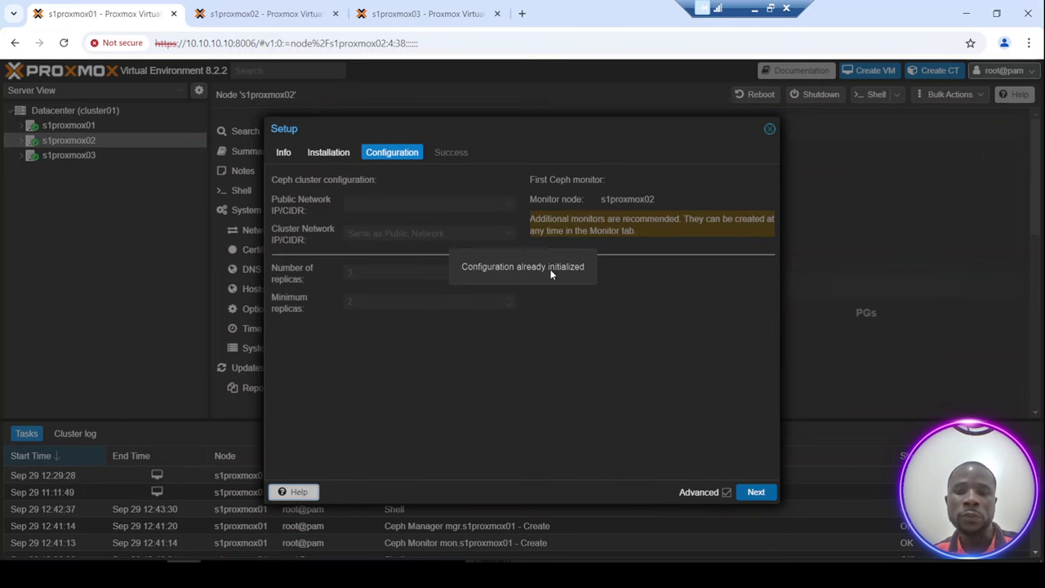
left_click(755, 492)
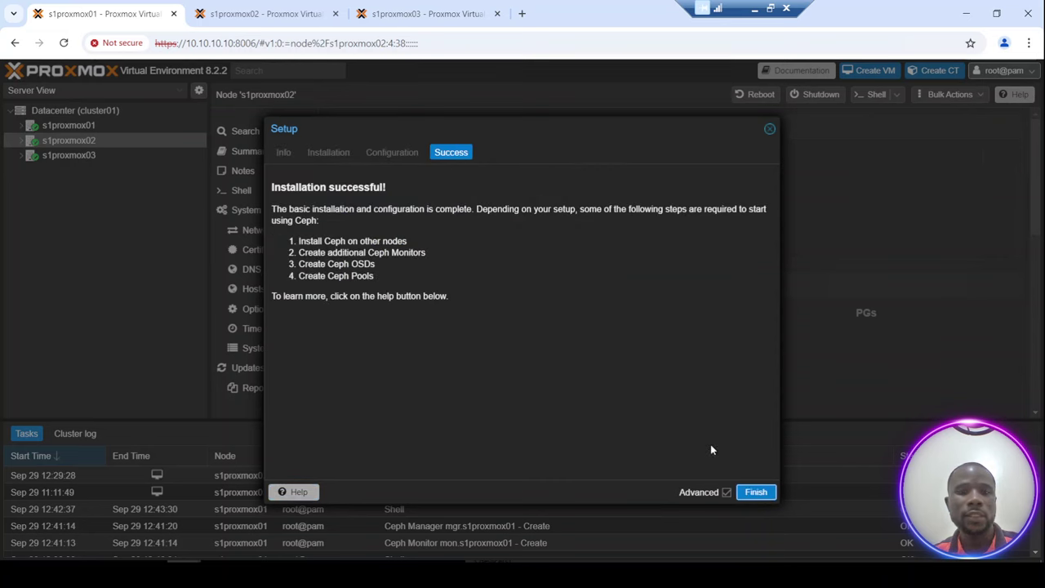
left_click(755, 494)
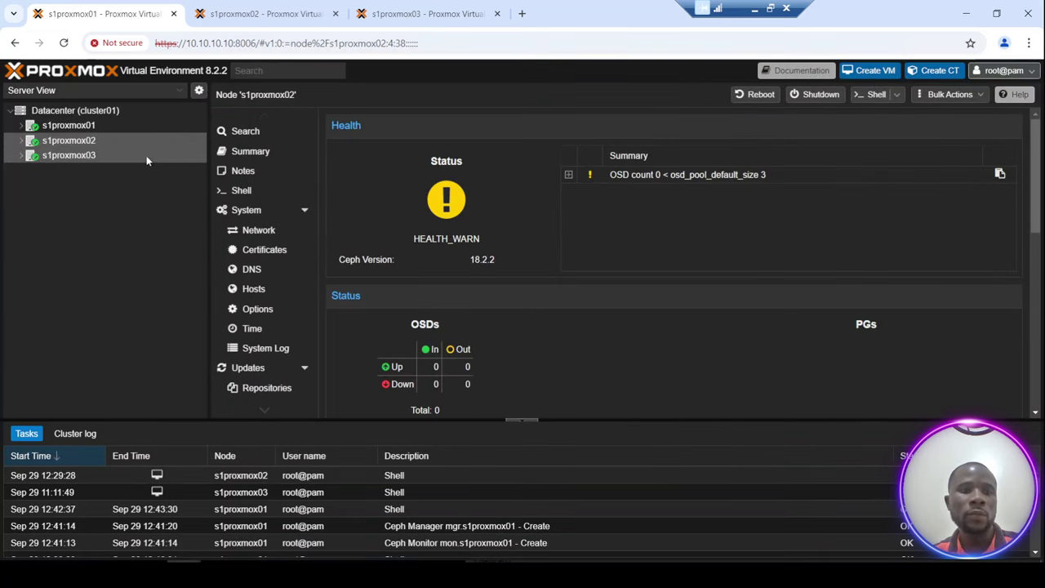
left_click(71, 155)
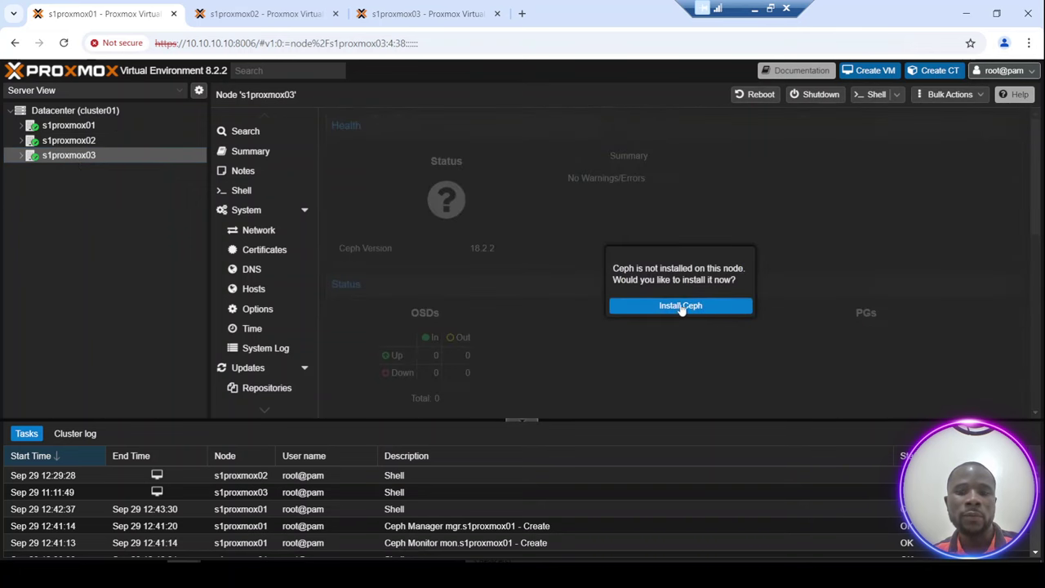
Install Ceph reef on s1proxmox03 from the No-Subscription repository, confirming with y.
left_click(679, 308)
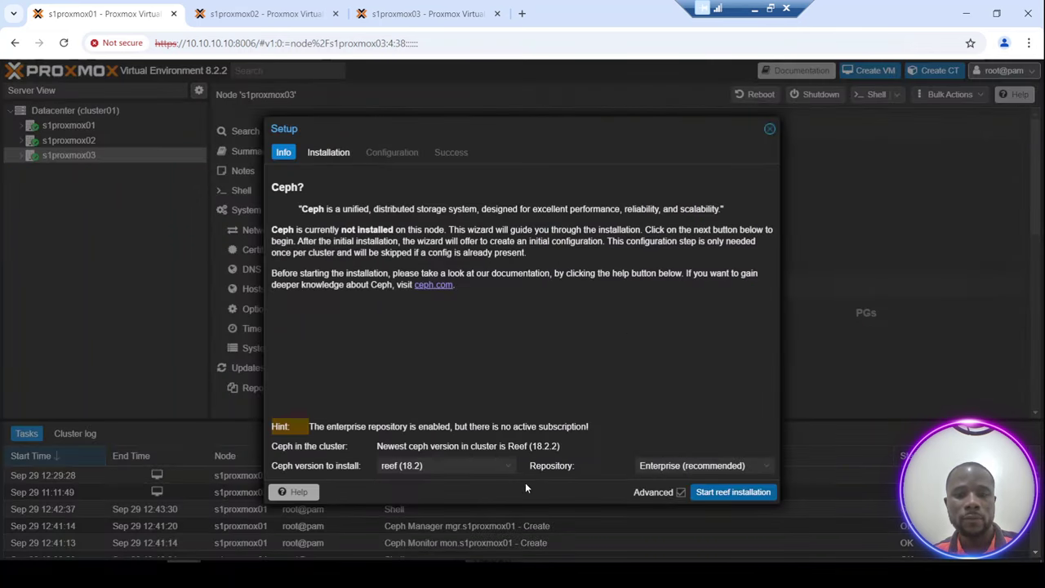
left_click(686, 463)
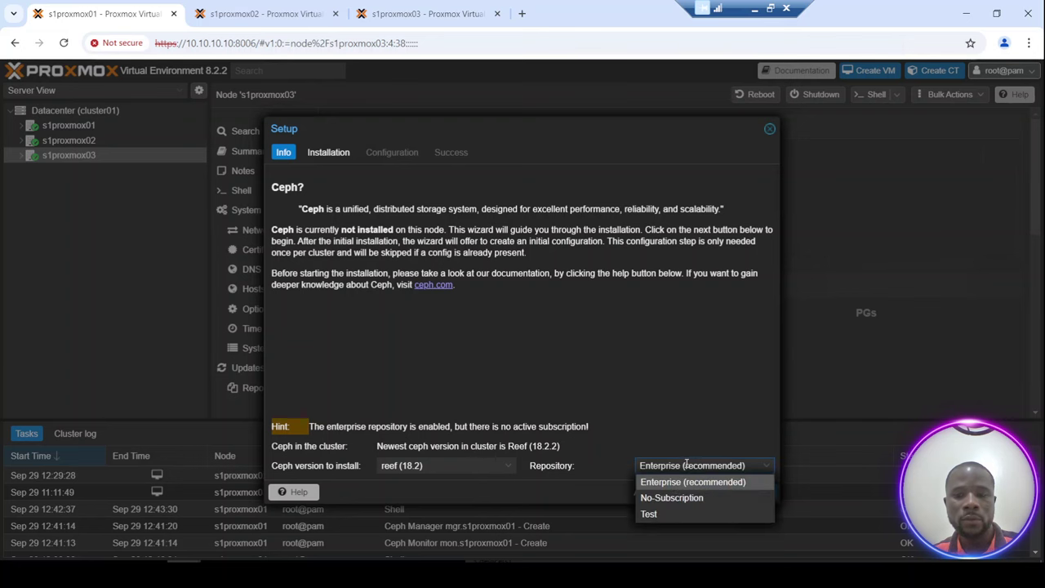
left_click(661, 497)
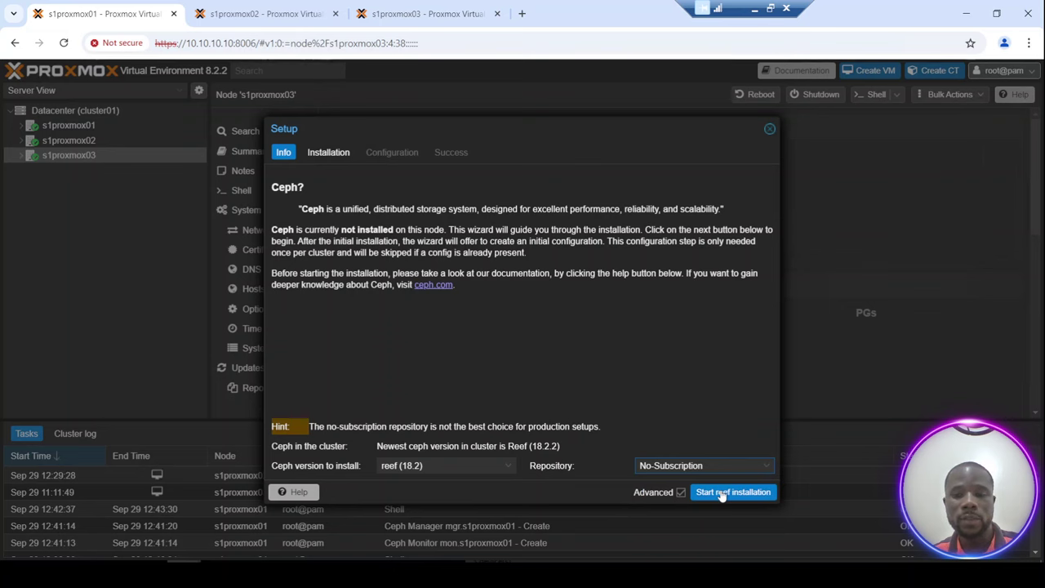
left_click(723, 492)
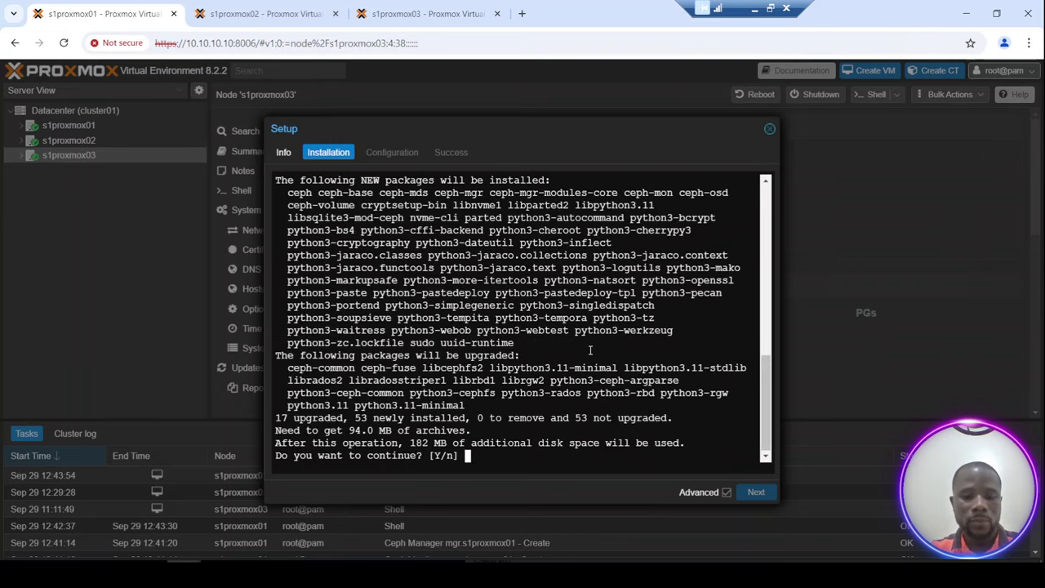
type("y")
key("Return")
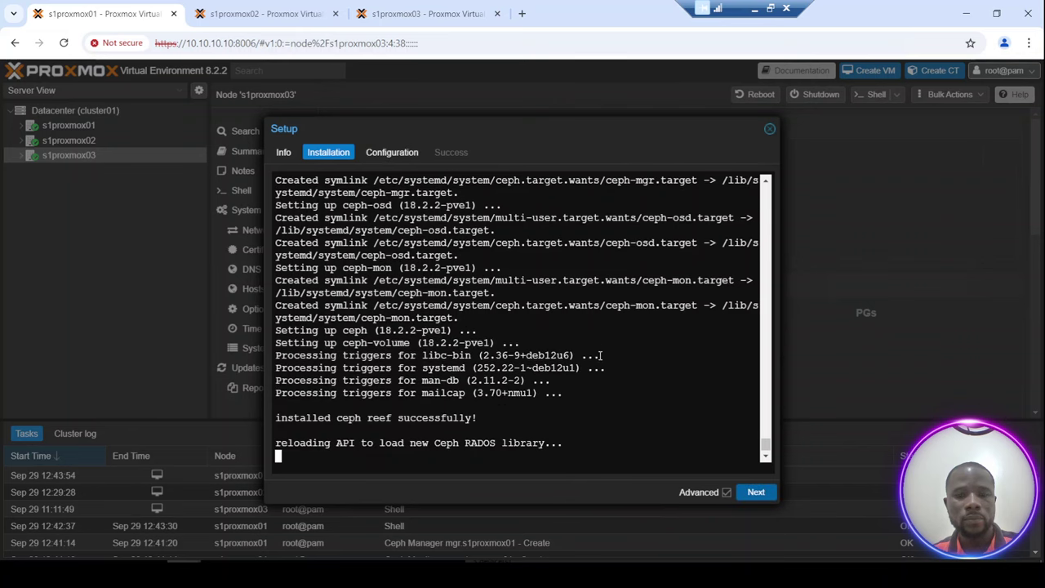
Step through the configuration and success pages and finish the Ceph setup wizard.
left_click(758, 492)
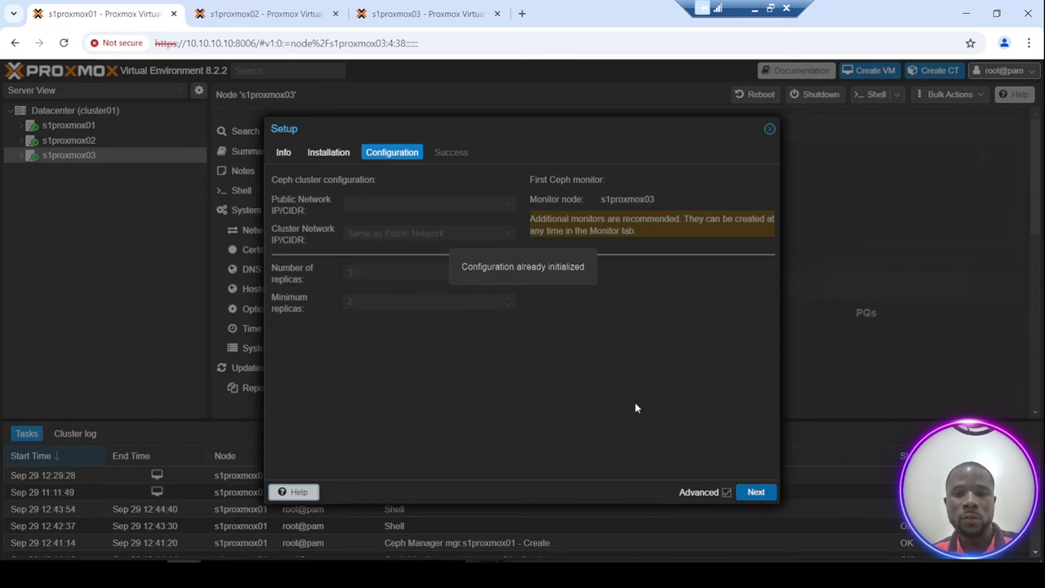
left_click(757, 492)
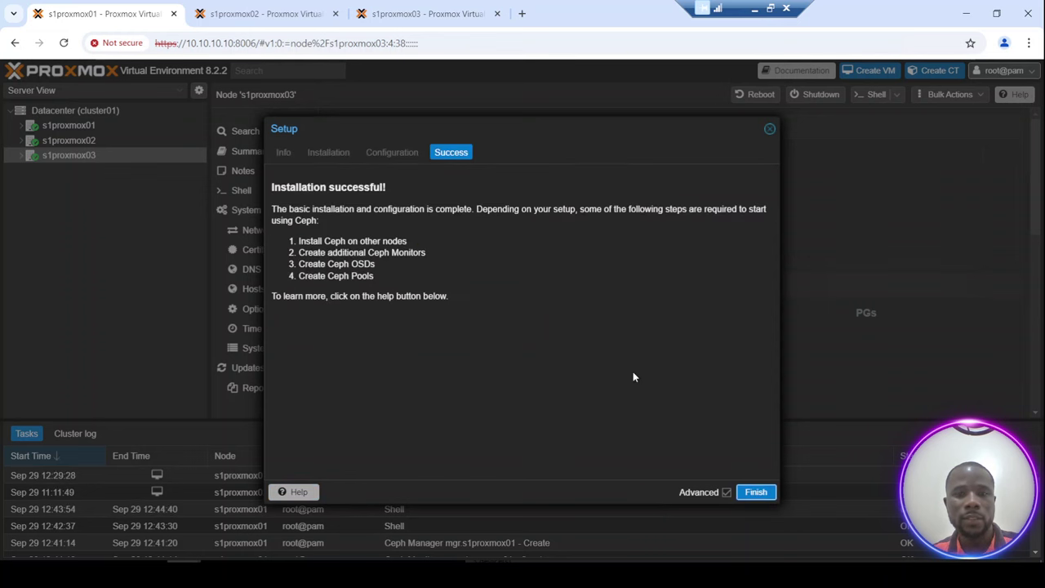
left_click(754, 494)
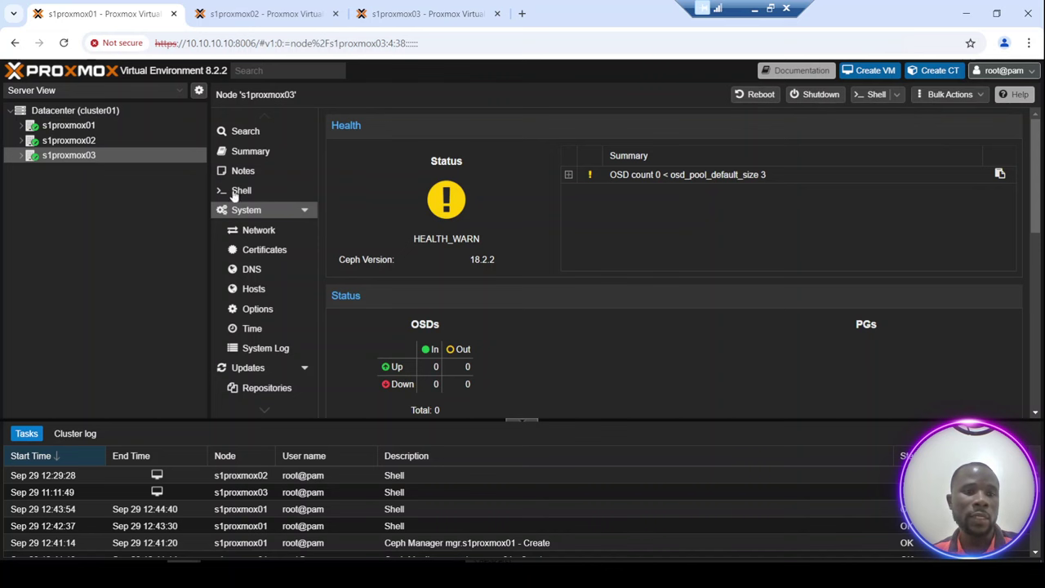
Select s1proxmox01 and scroll its menu down to the Ceph Monitor entry.
left_click(56, 129)
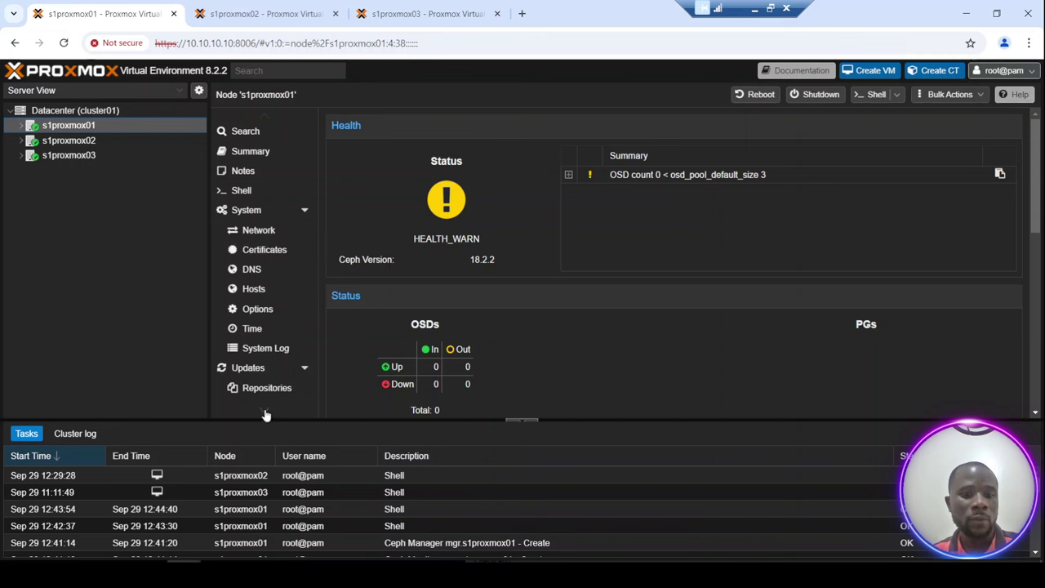
scroll(265, 415, "down", 1)
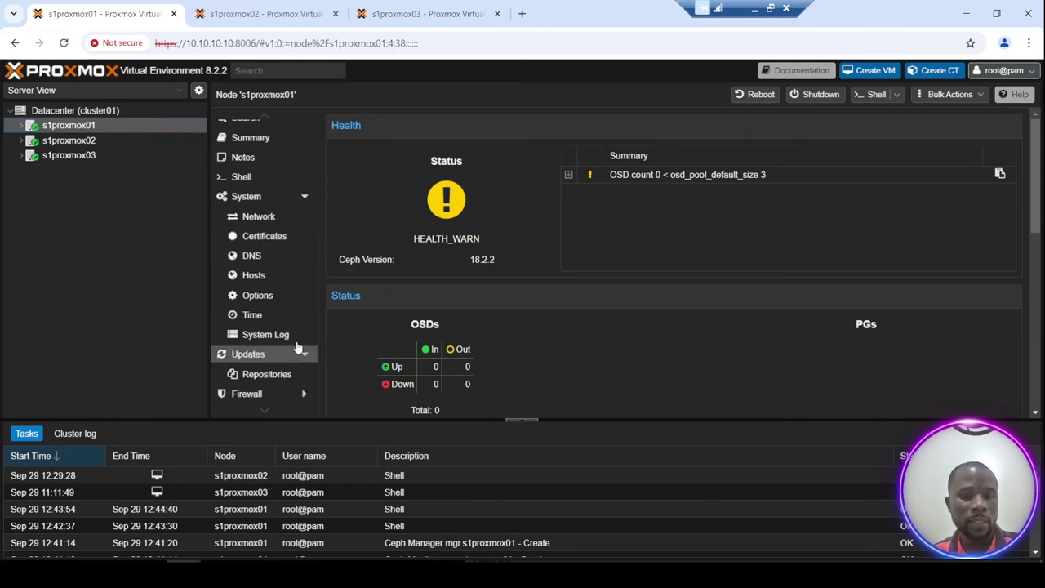
scroll(270, 412, "down", 3)
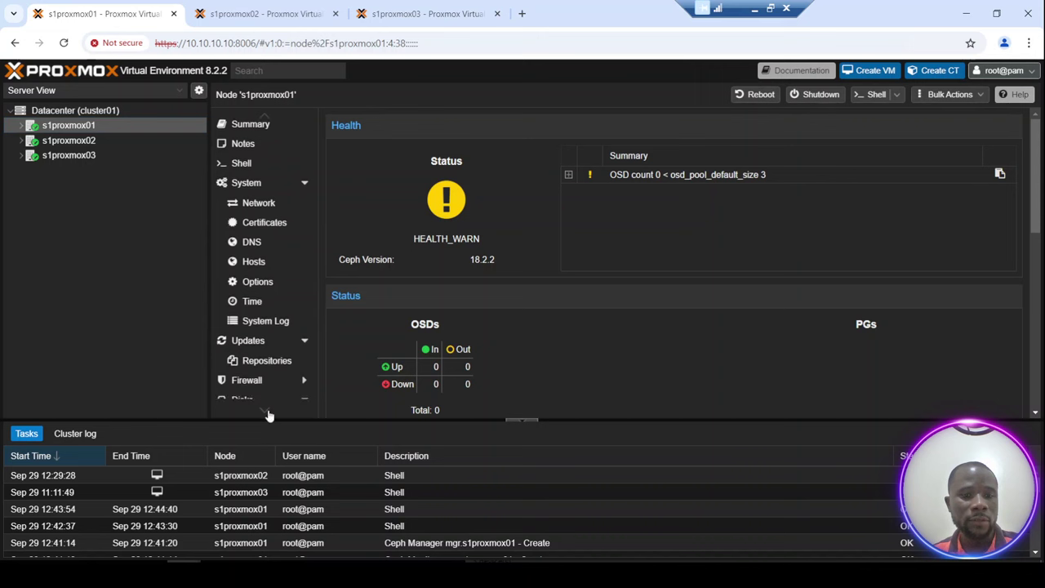
scroll(267, 414, "down", 6)
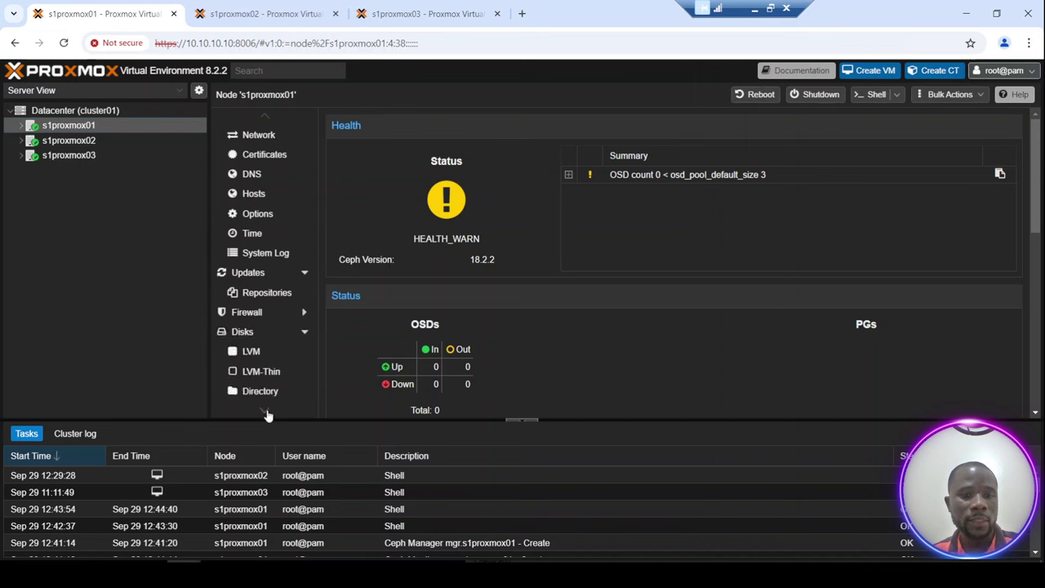
scroll(267, 415, "down", 6)
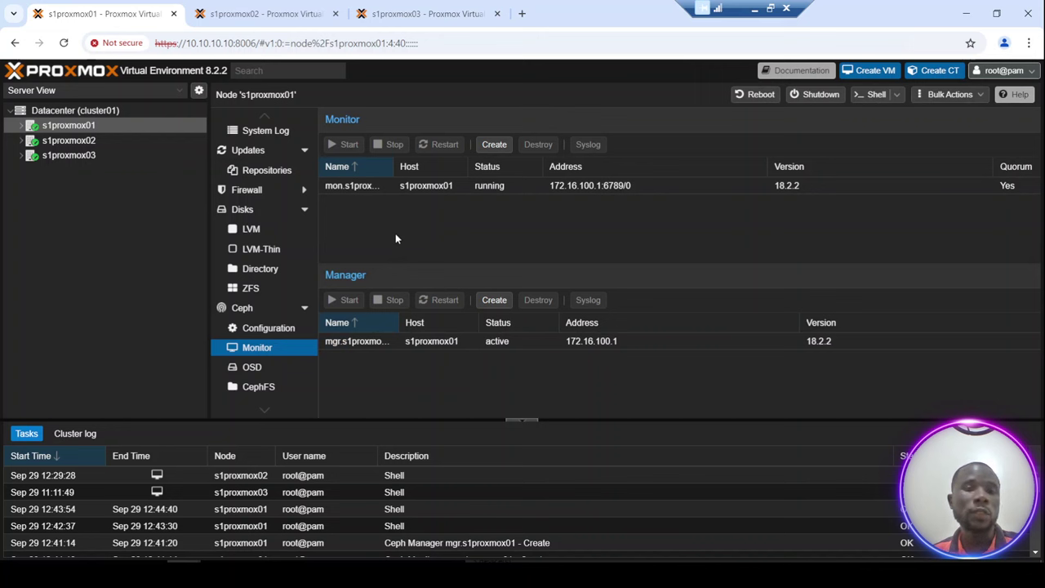
Create Ceph monitors on hosts s1proxmox02 and s1proxmox03.
left_click(495, 145)
left_click(611, 310)
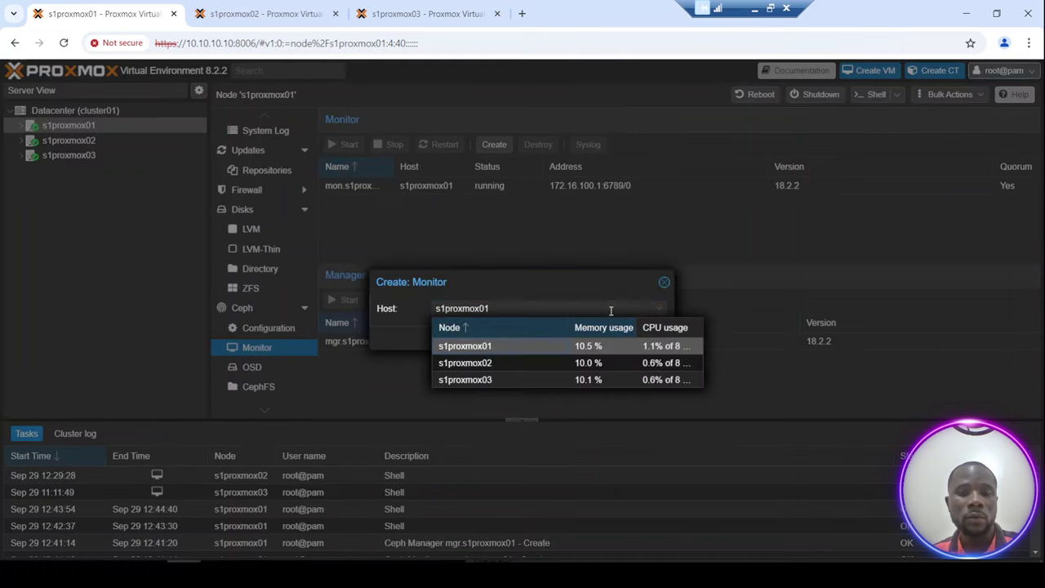
left_click(485, 363)
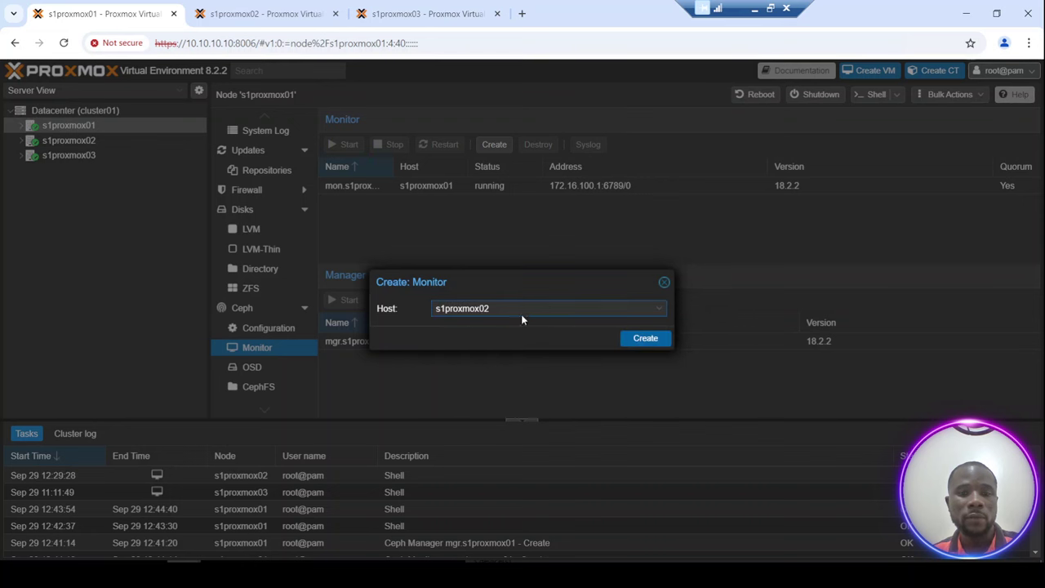
left_click(645, 340)
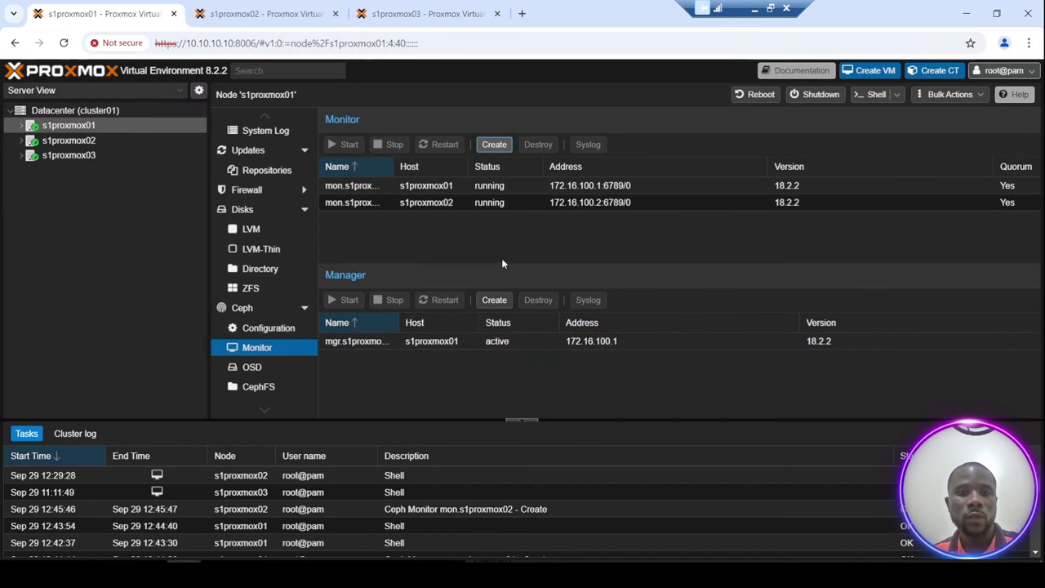
left_click(495, 145)
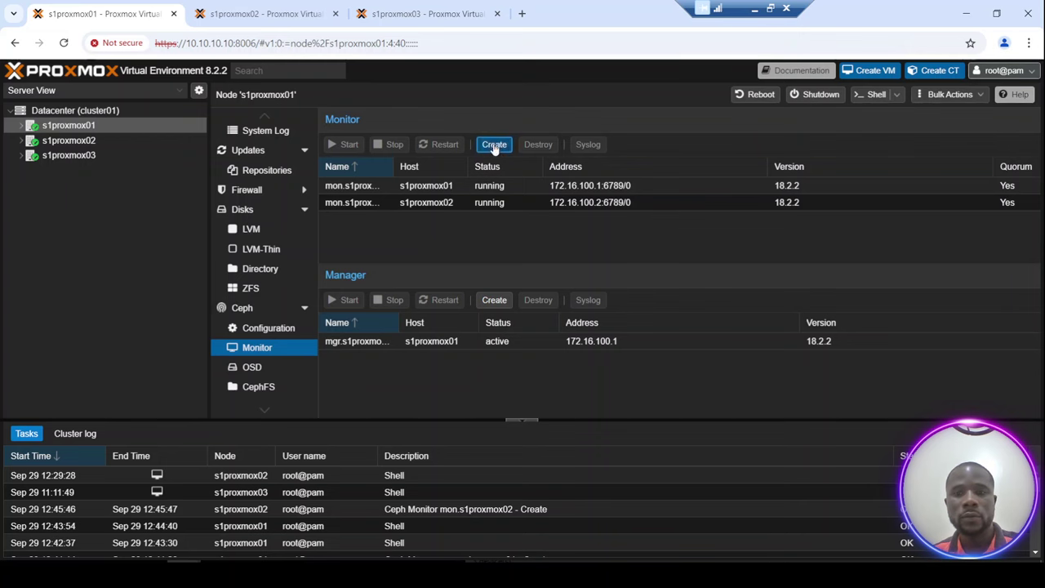
left_click(506, 312)
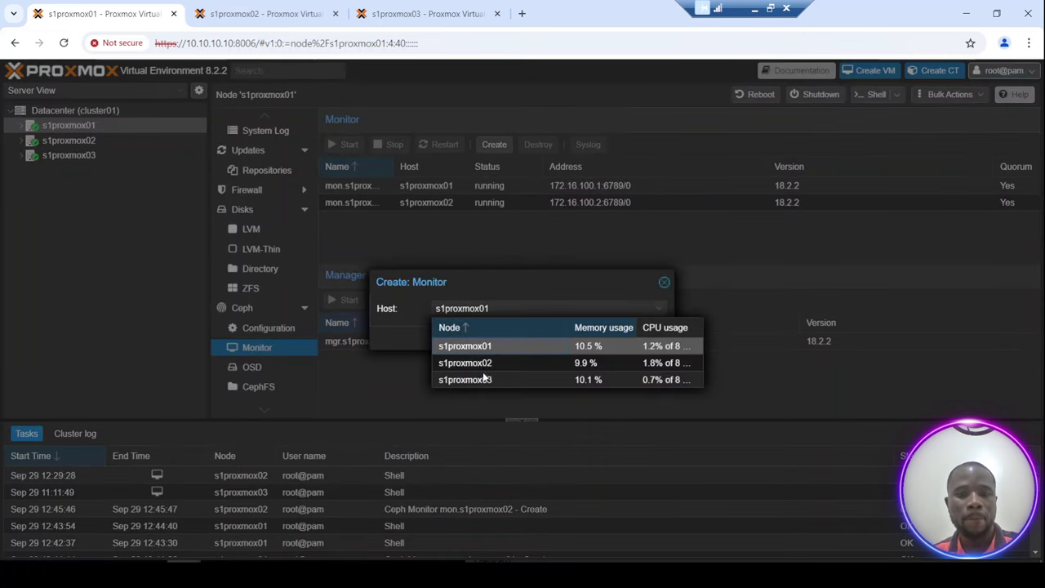
left_click(482, 384)
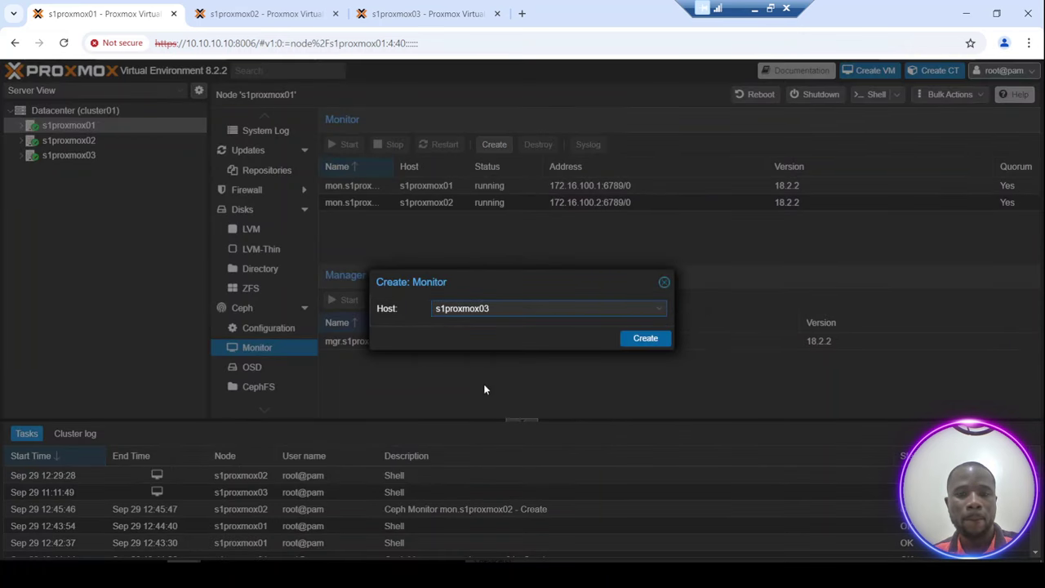
left_click(646, 339)
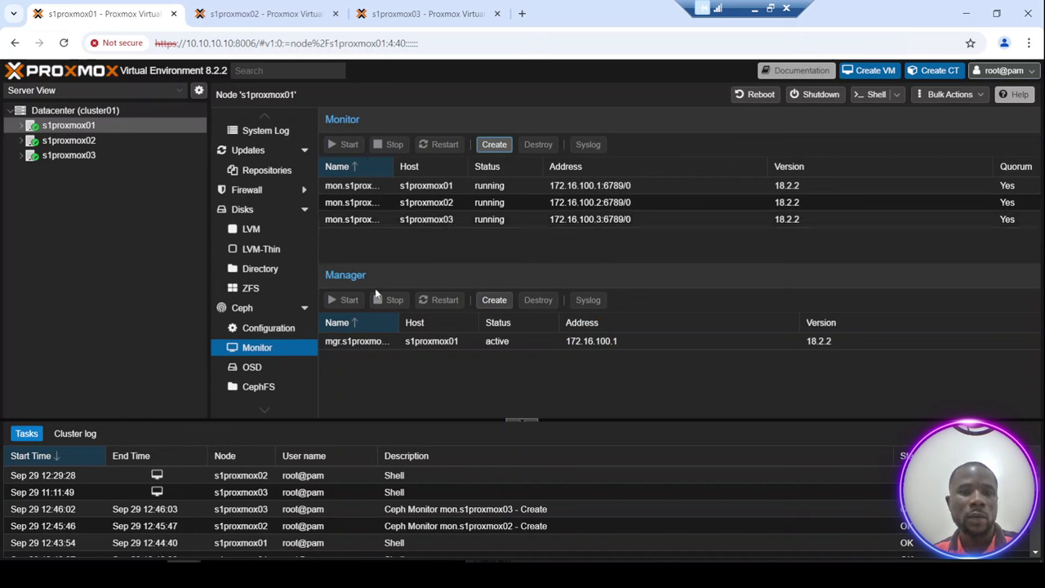
Create a standby Ceph manager on s1proxmox02 and view the Ceph status overview.
left_click(495, 301)
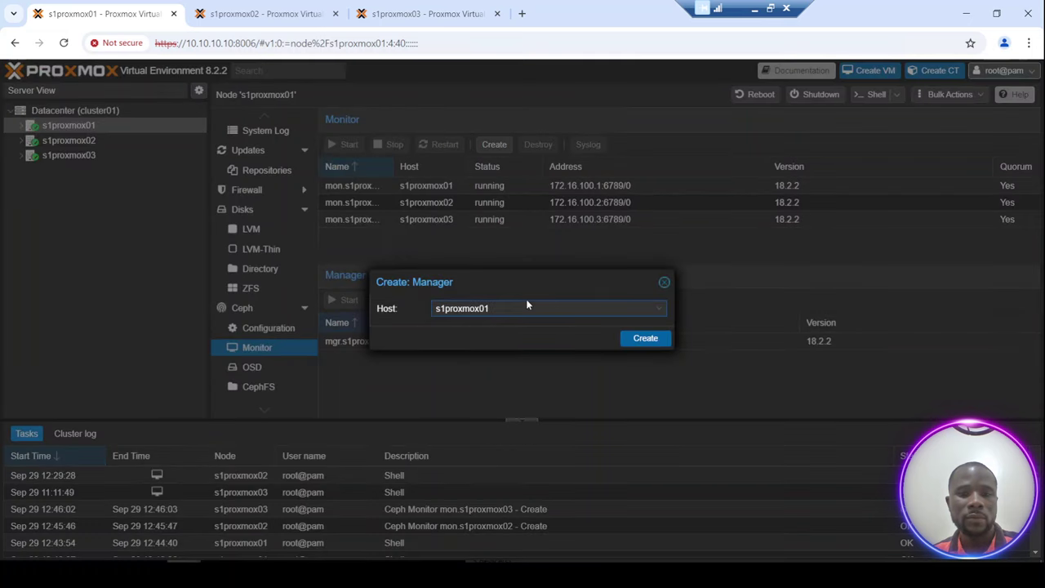
left_click(548, 307)
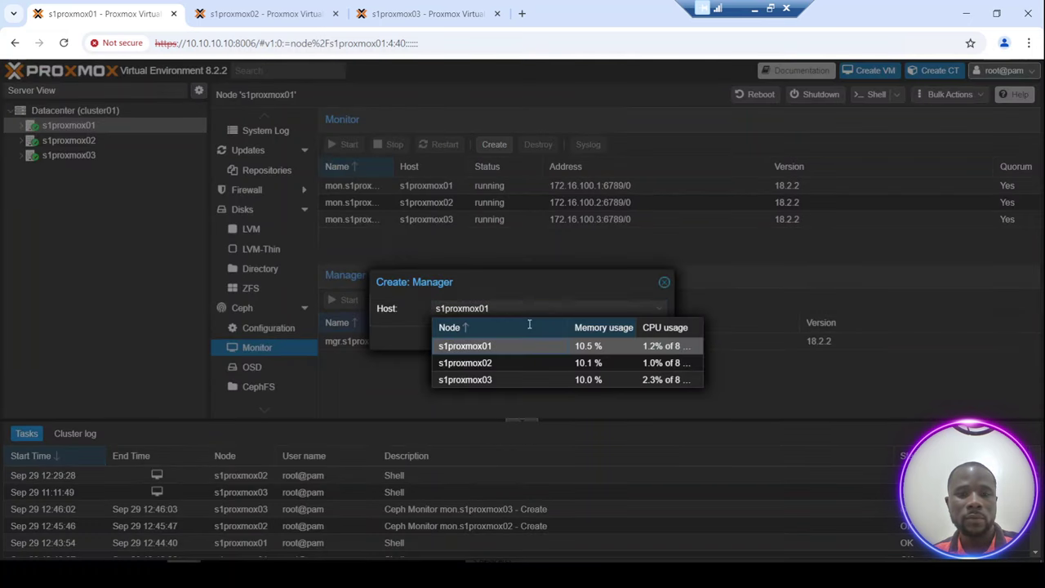
left_click(492, 364)
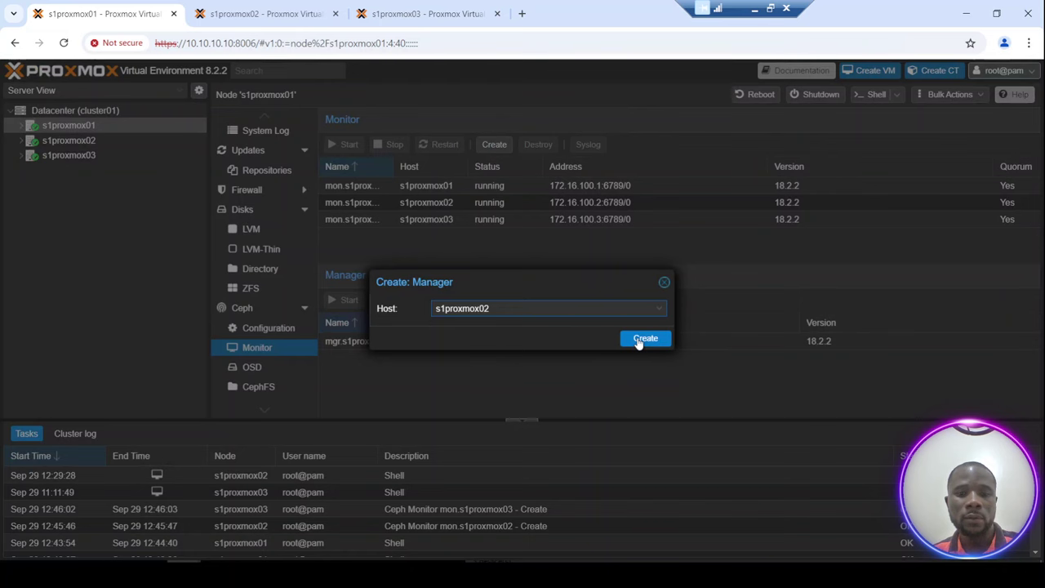
left_click(646, 339)
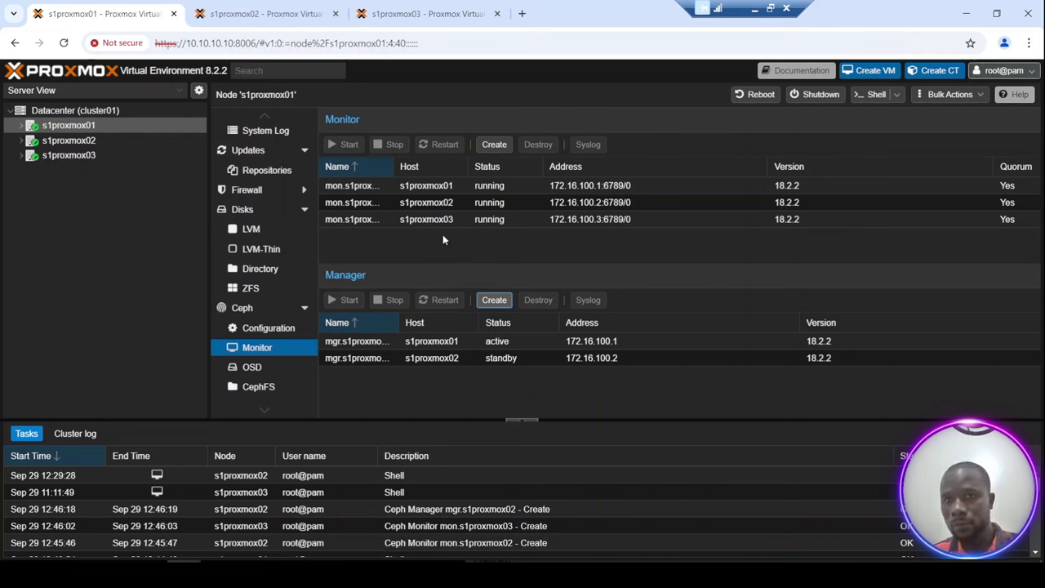
left_click(264, 310)
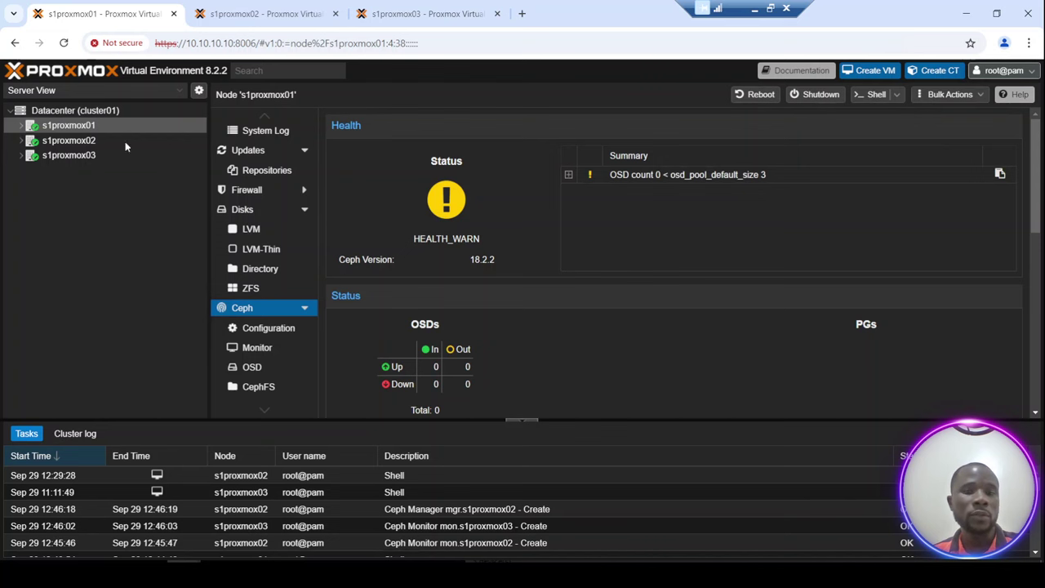
Create a Ceph OSD on disk /dev/vda of s1proxmox01.
left_click(255, 374)
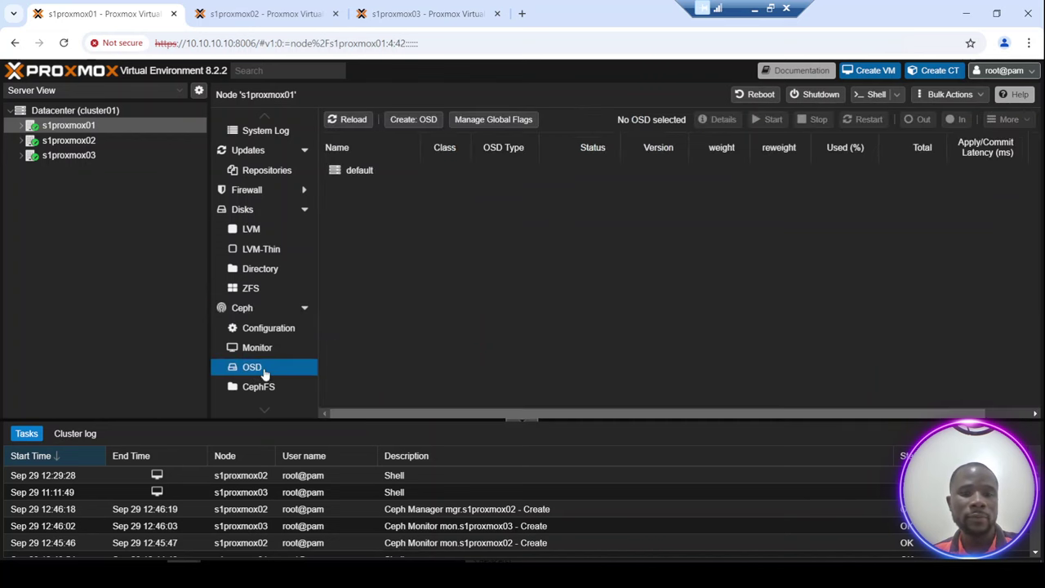
left_click(412, 120)
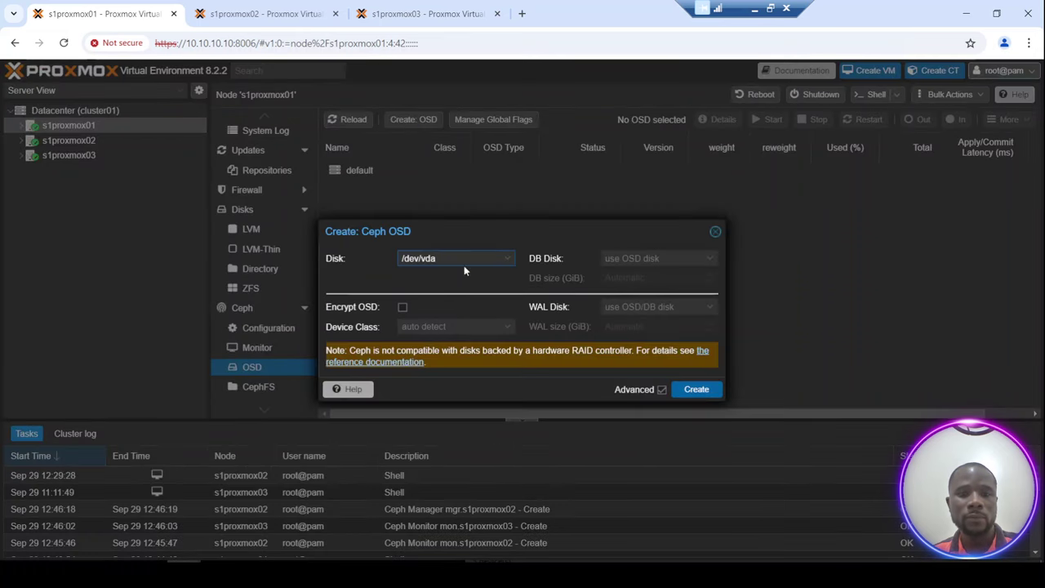
left_click(506, 260)
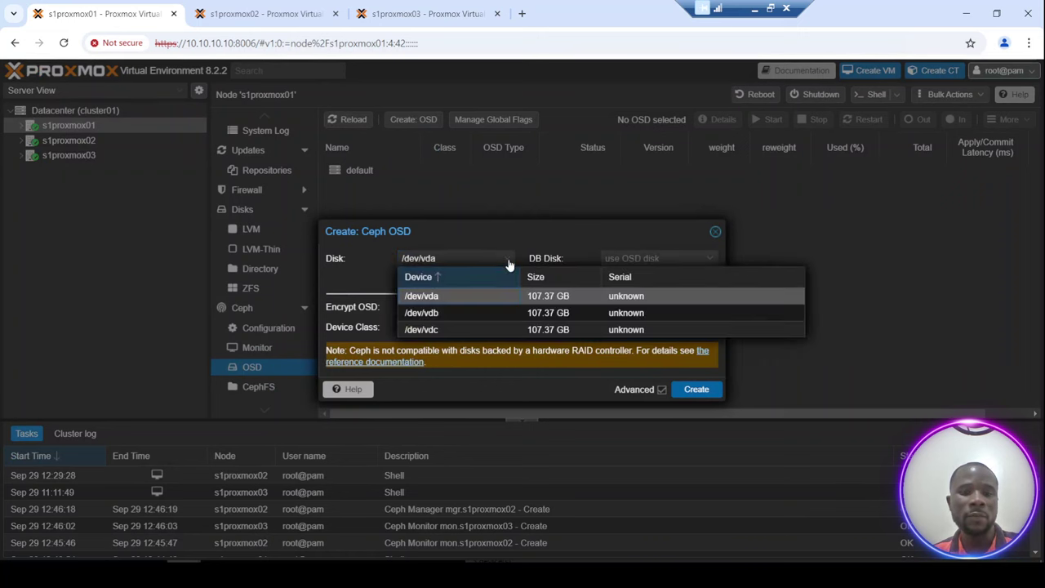
left_click(449, 295)
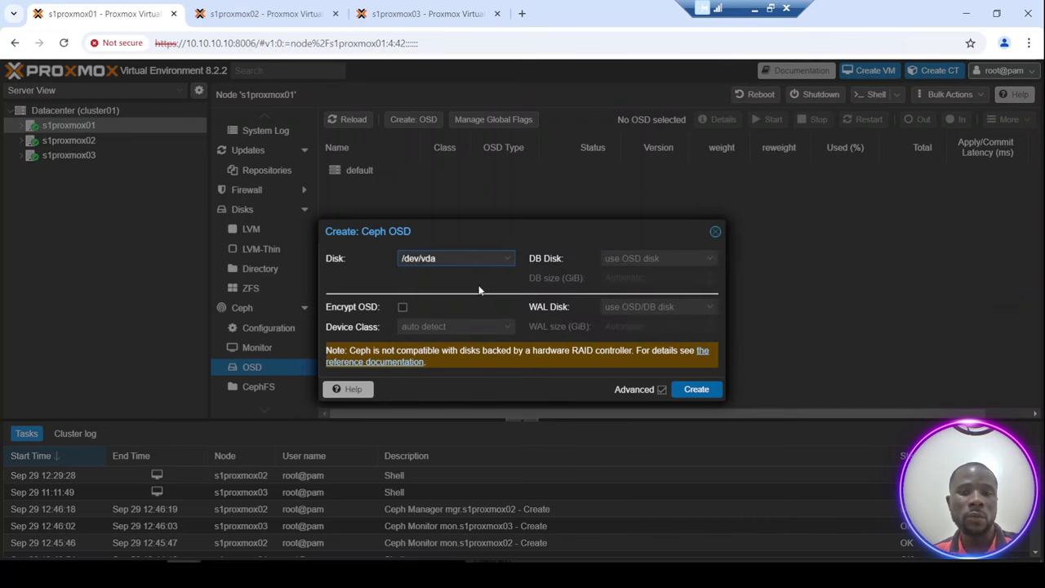
left_click(696, 390)
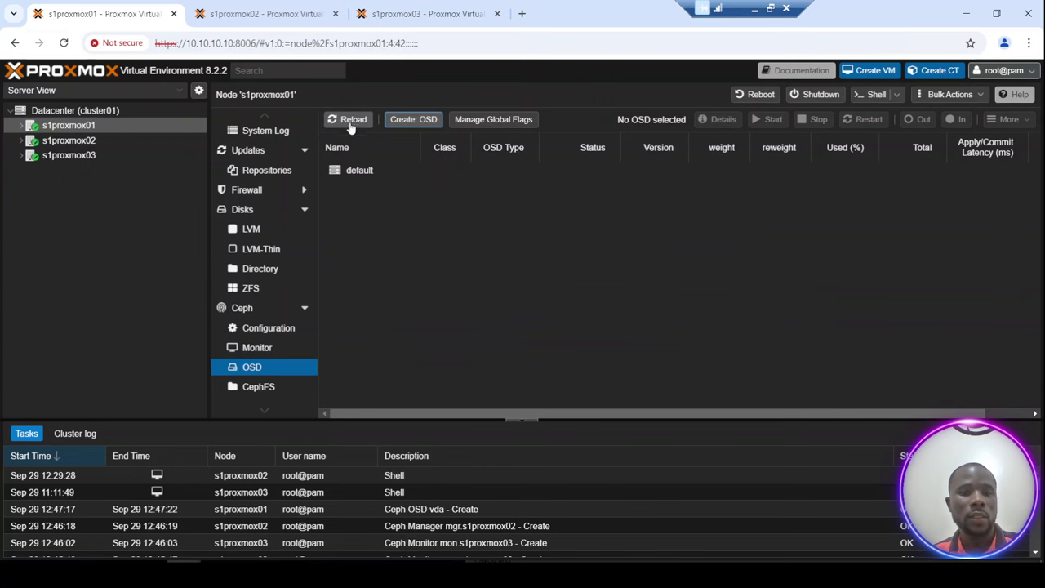
Refresh the OSD list and create a second OSD on /dev/vdb, closing the task window.
left_click(256, 348)
left_click(253, 368)
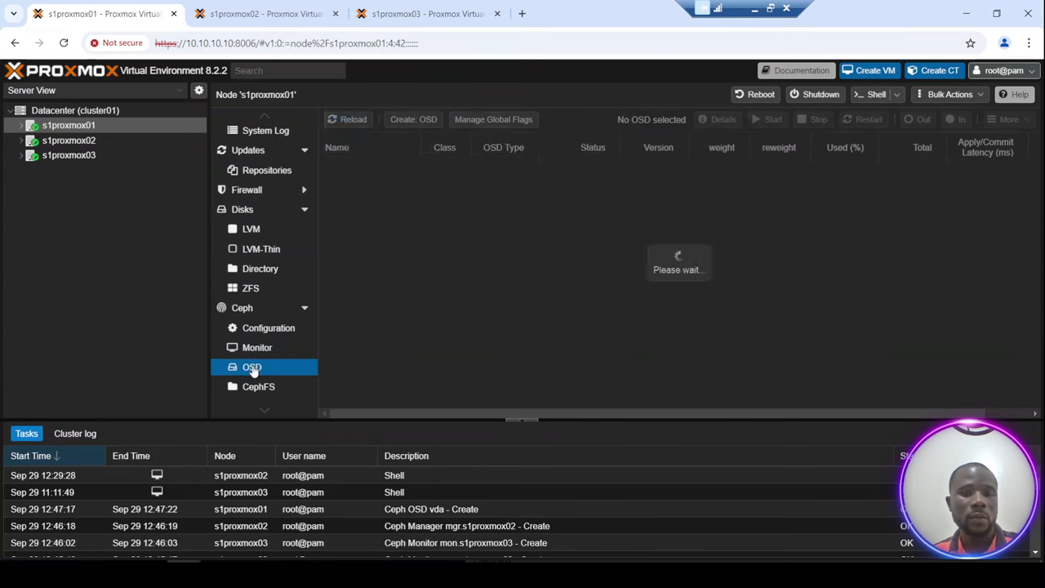
left_click(422, 121)
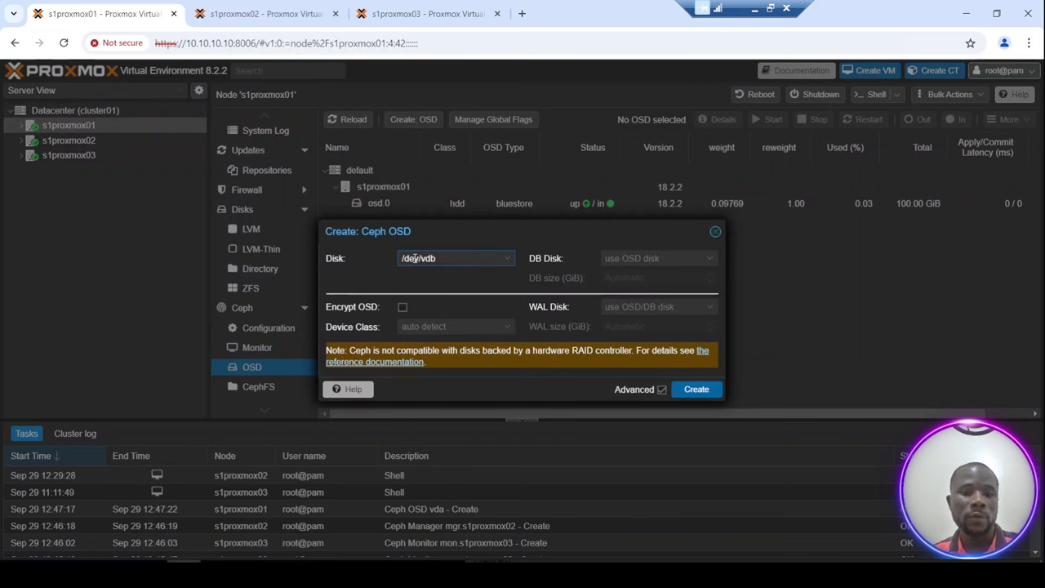
left_click(697, 390)
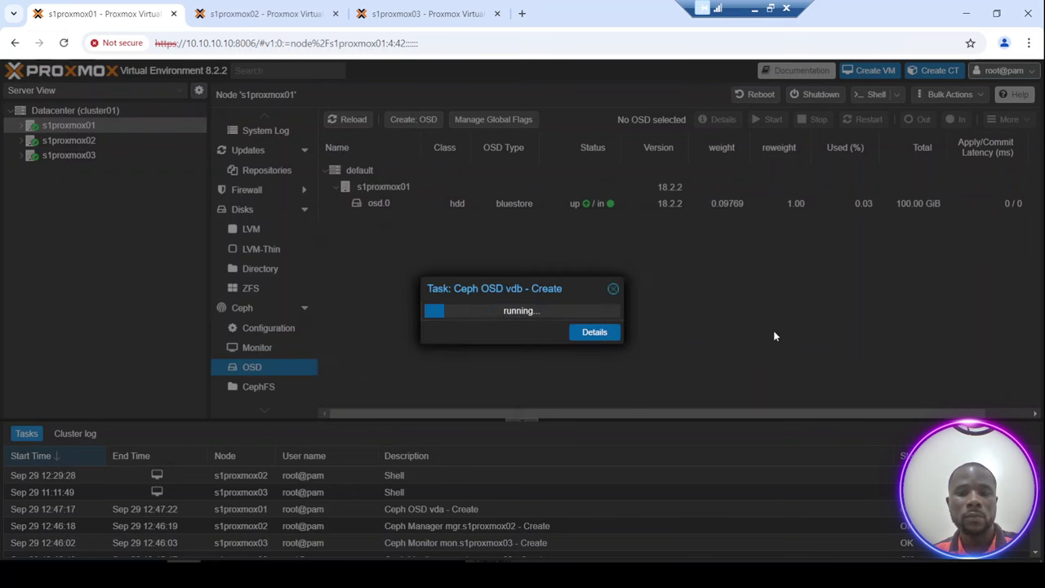
left_click(613, 290)
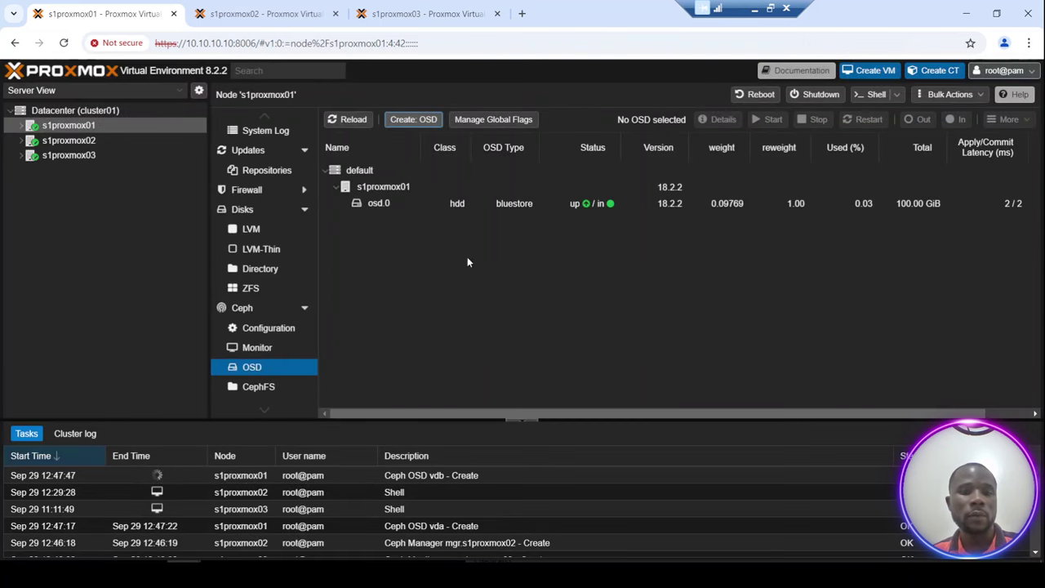
Create Ceph OSDs on /dev/vda and /dev/vdb of s1proxmox02, reloading the list between.
left_click(67, 141)
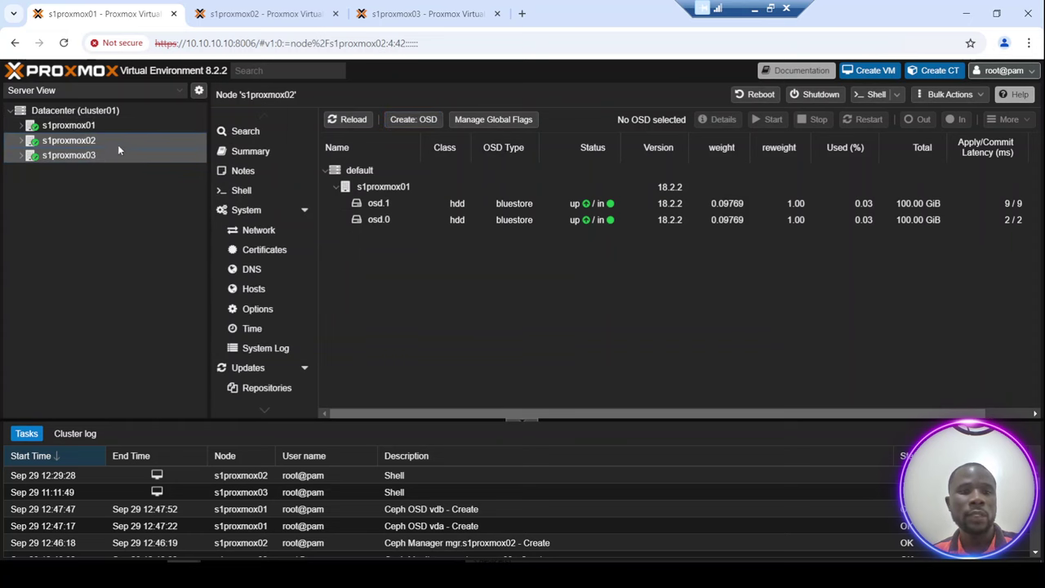
left_click(413, 120)
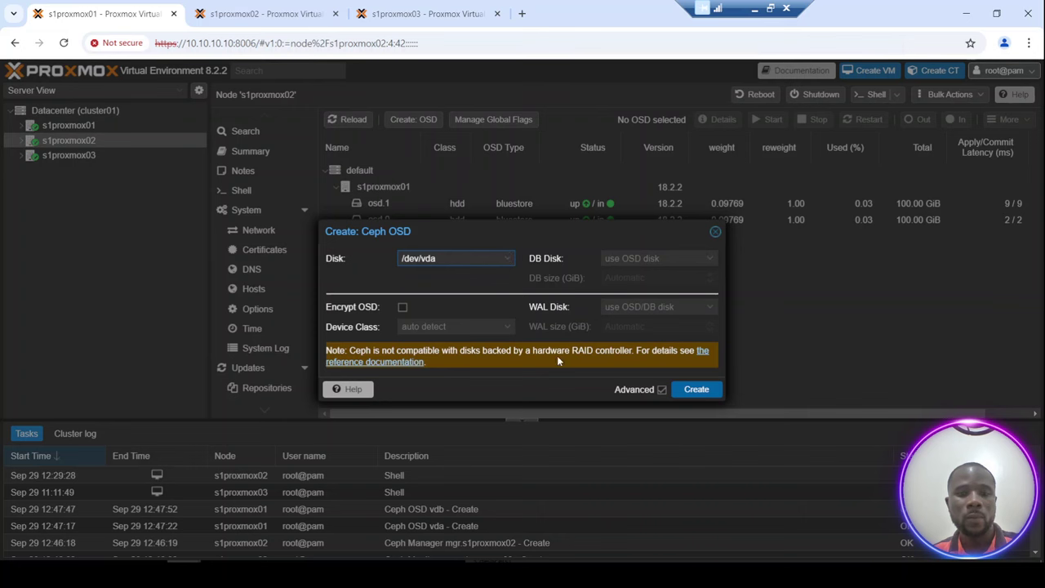
left_click(697, 390)
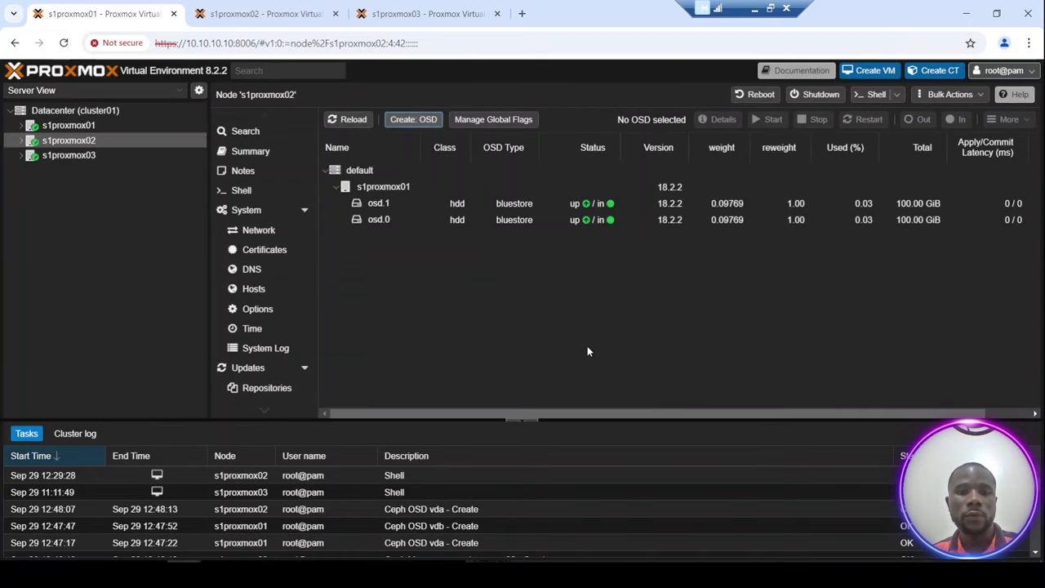
left_click(350, 120)
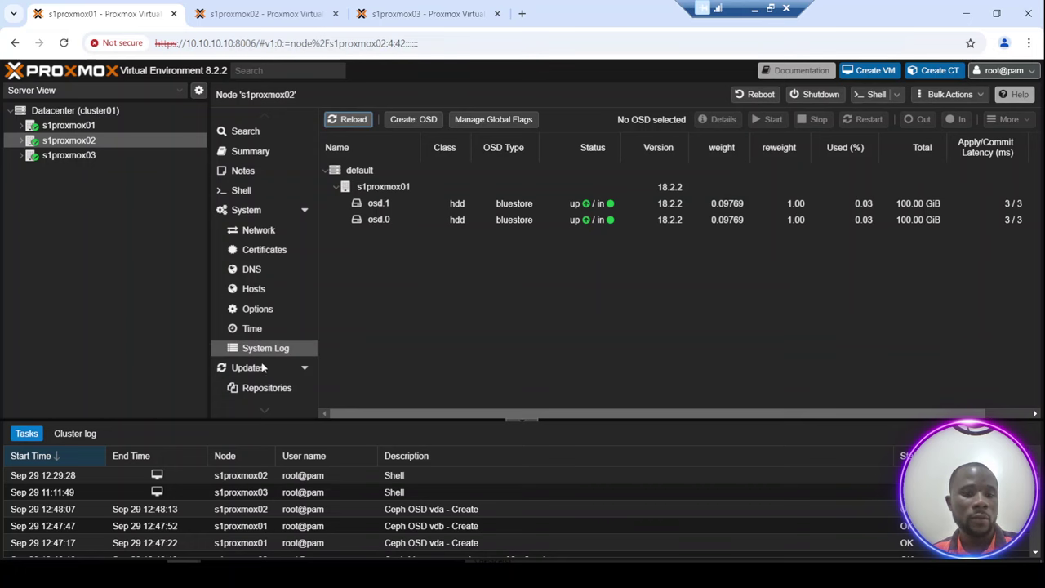
left_click(417, 125)
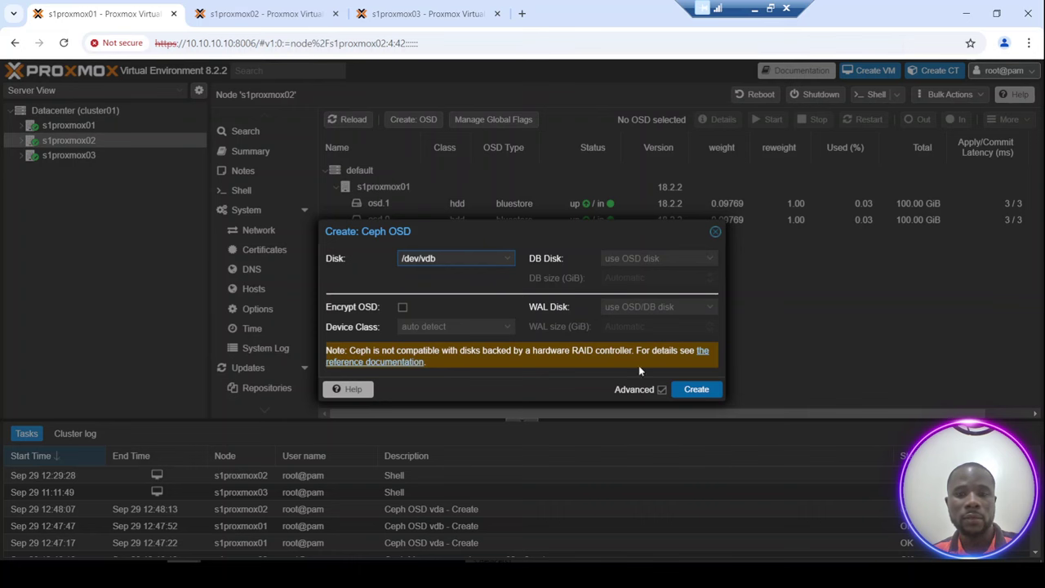
left_click(696, 390)
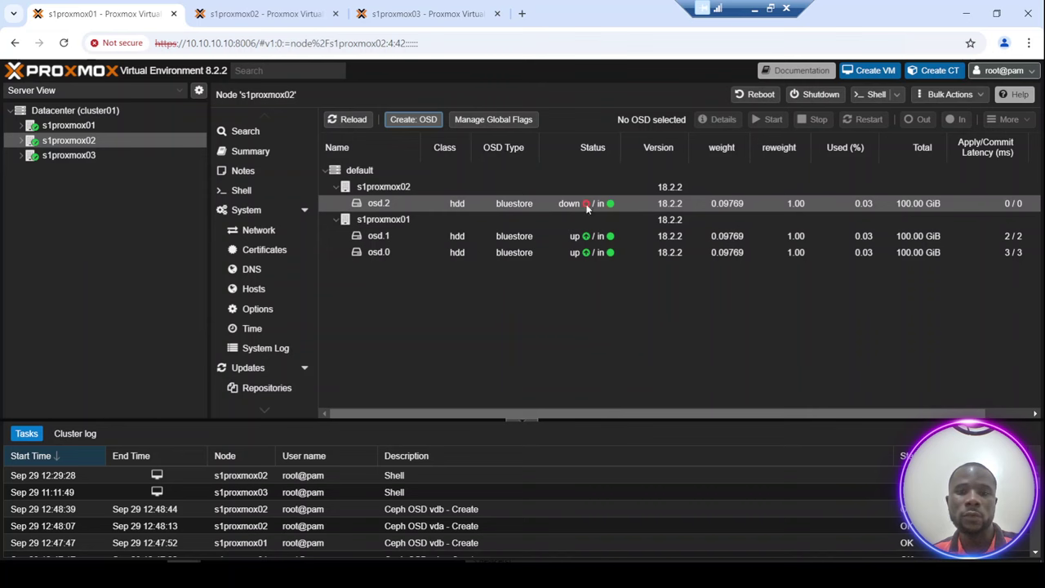
left_click(80, 156)
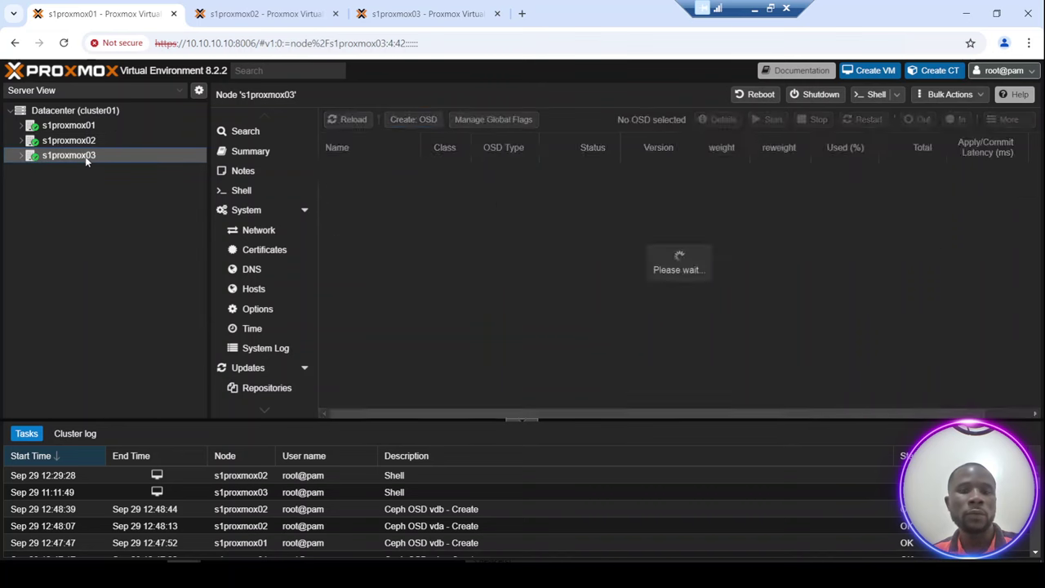
Create a Ceph OSD on /dev/vda of s1proxmox03.
left_click(414, 119)
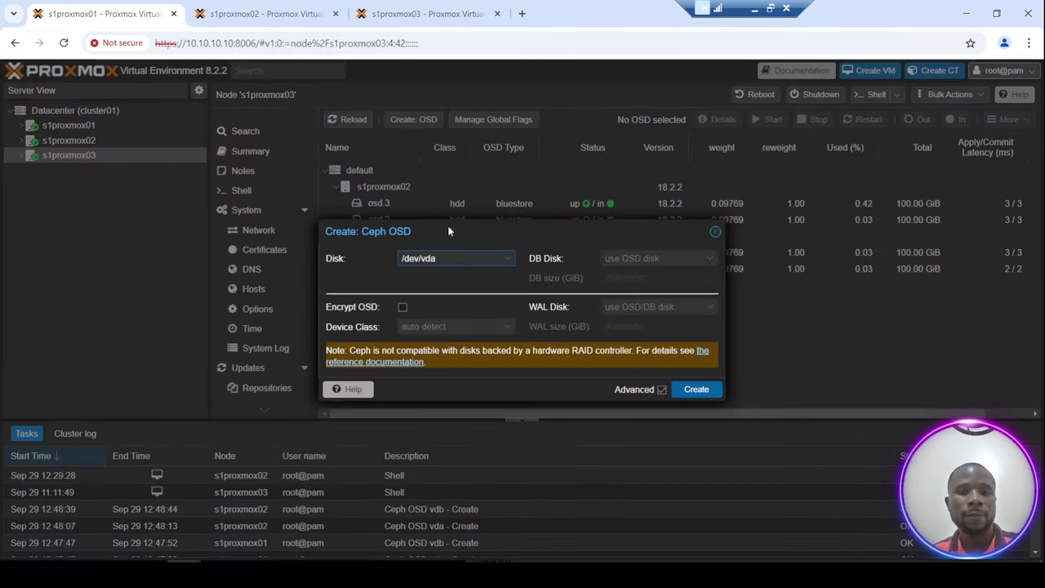
left_click(696, 390)
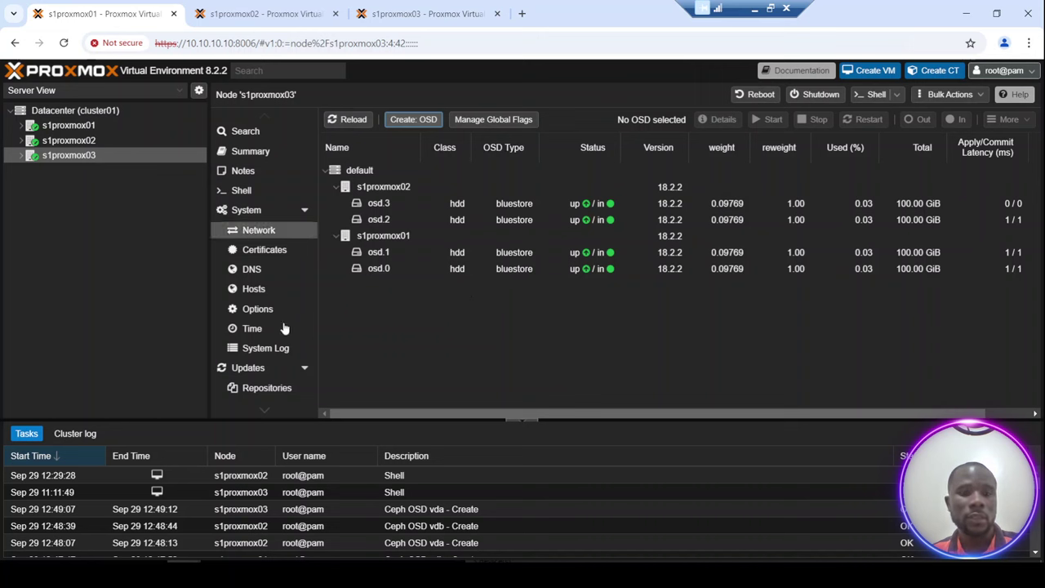
Check the Ceph status: HEALTH_WARN with five OSDs, two down and one host down.
scroll(266, 403, "down", 2)
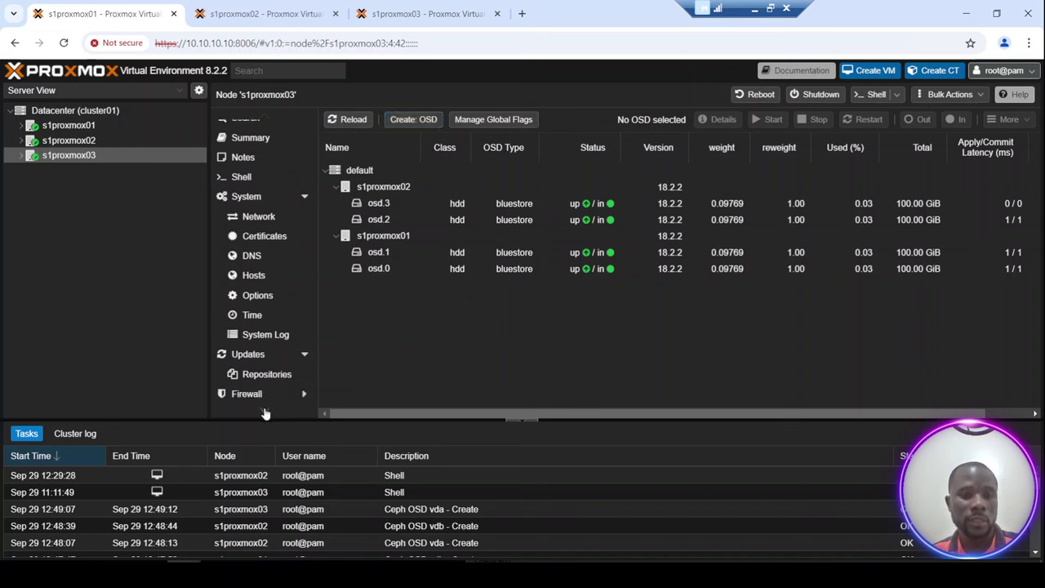
scroll(267, 409, "down", 6)
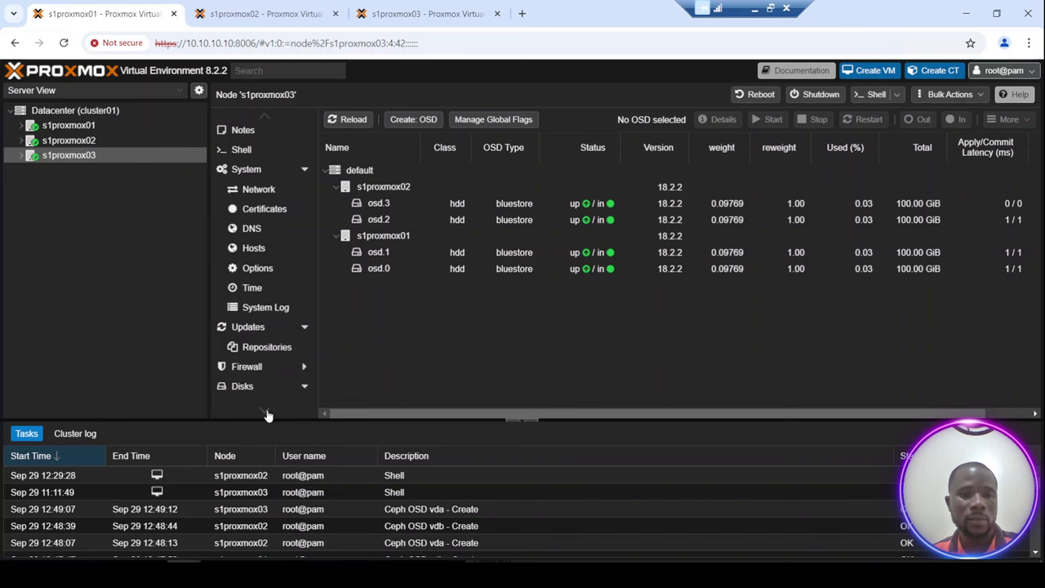
scroll(267, 412, "down", 6)
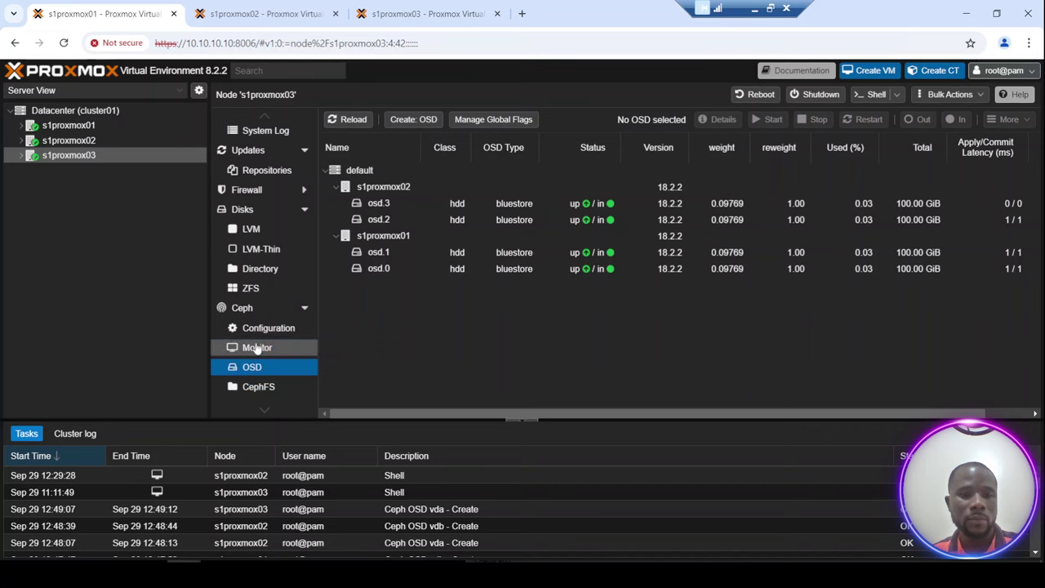
left_click(256, 347)
left_click(253, 368)
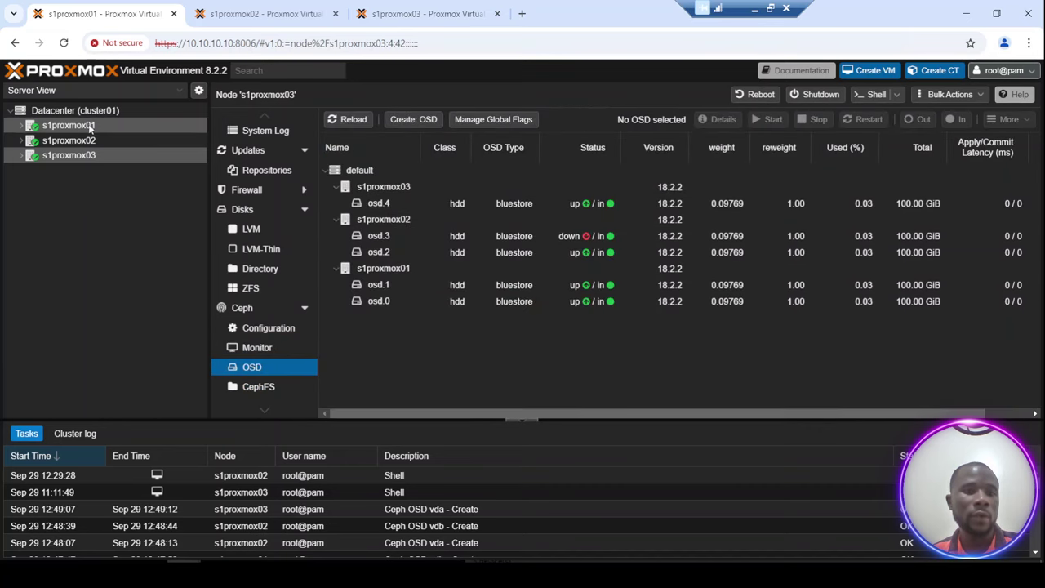
left_click(242, 307)
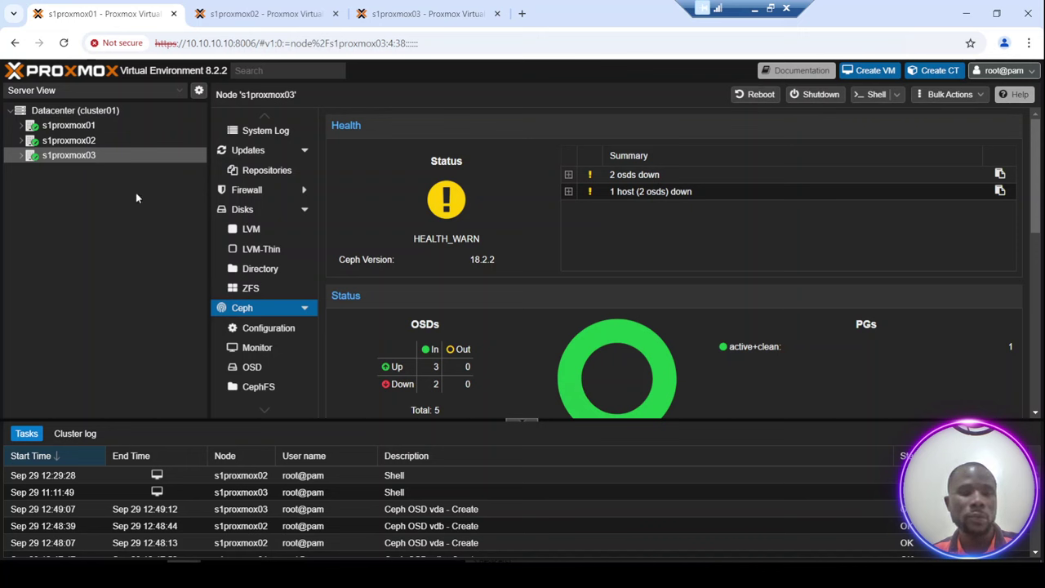
Inspect the down osd.3 and osd.2 in the OSD list, then select s1proxmox02.
left_click(255, 369)
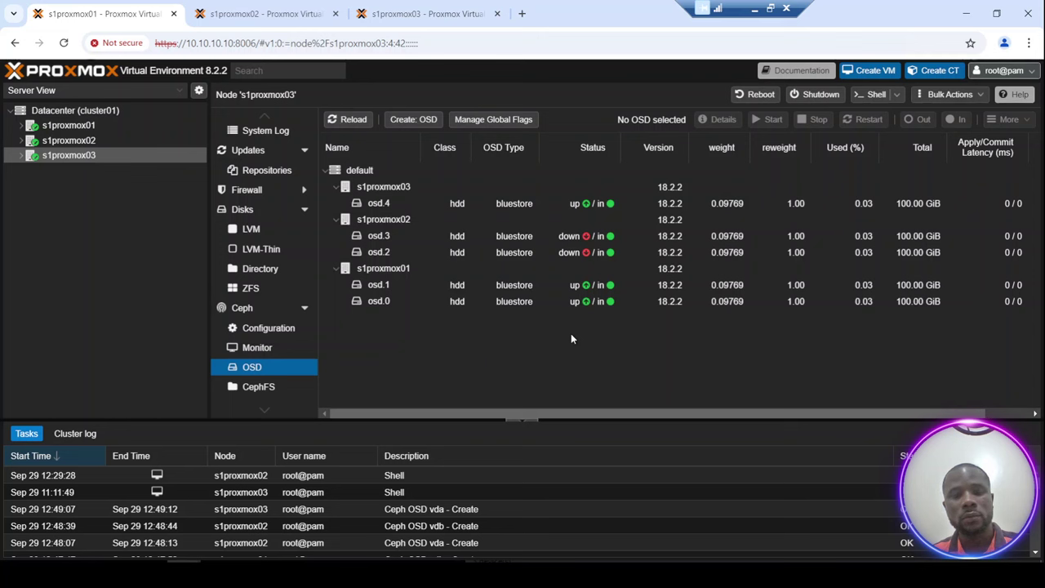
left_click(519, 238)
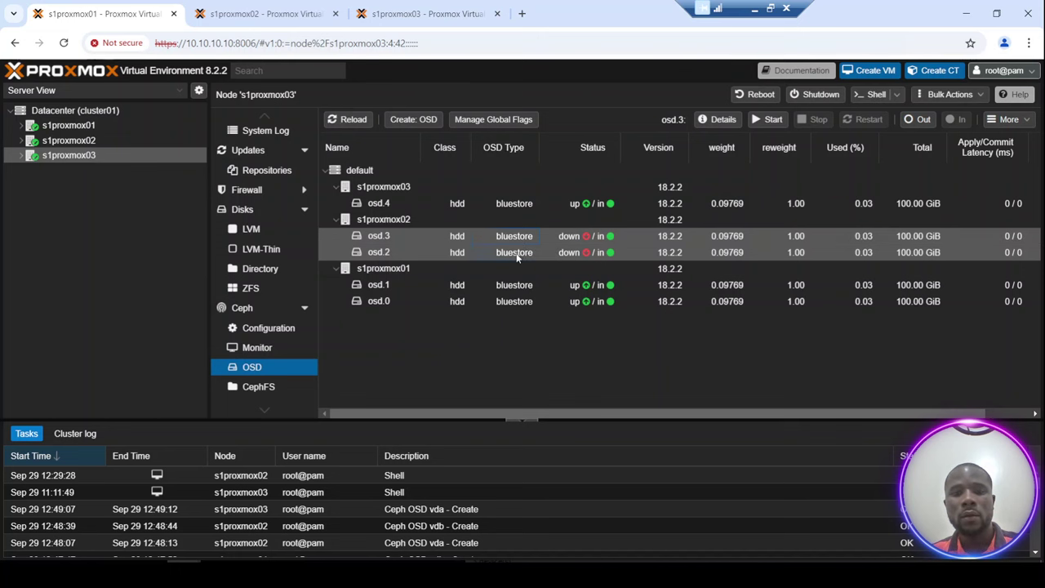
left_click(517, 255)
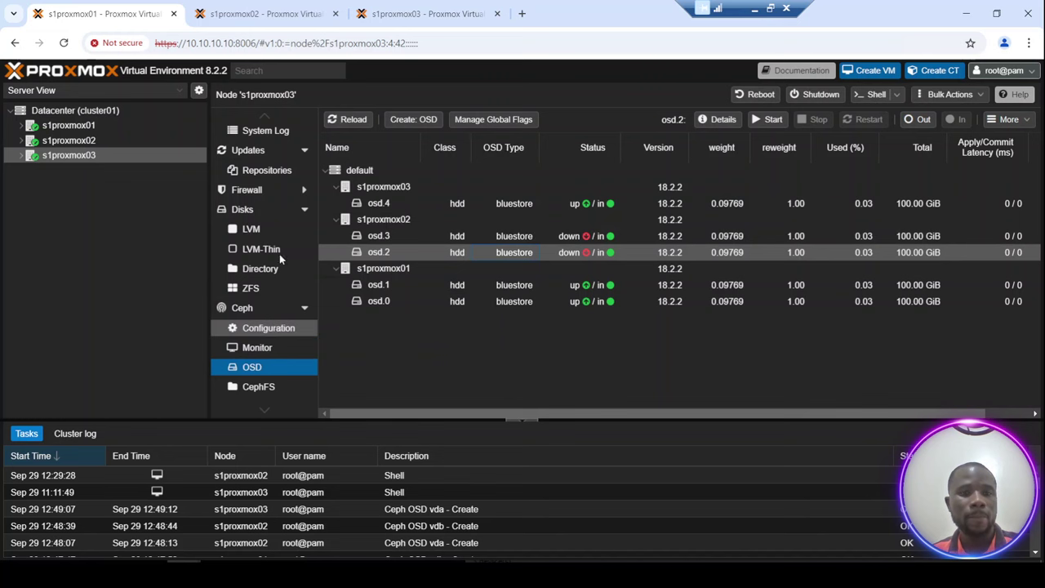
left_click(65, 140)
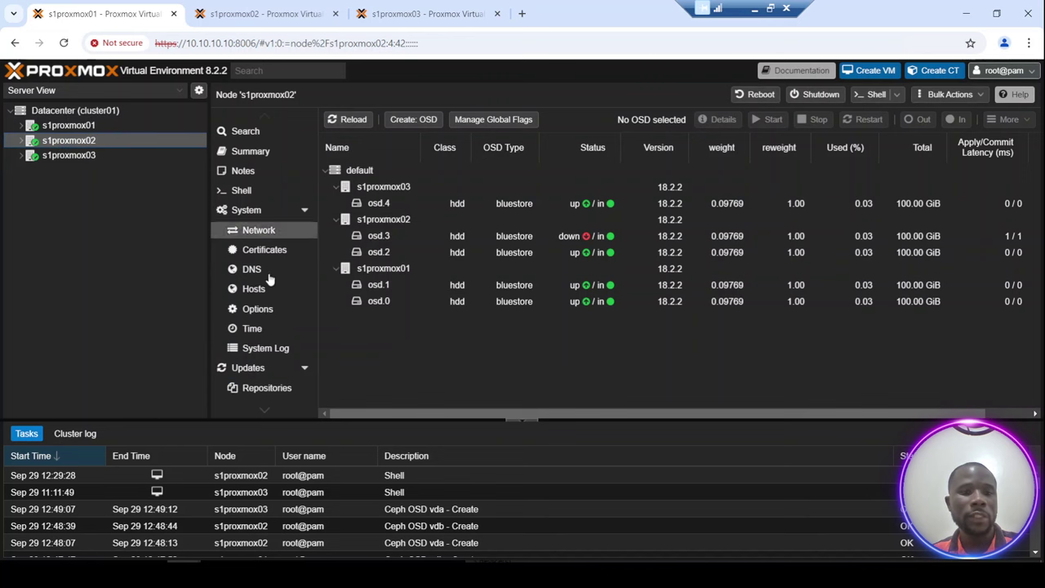
Inspect s1proxmox02's vlan62 interface, confirming IPv4/CIDR 172.16.1.3/24, and close without changes.
left_click(259, 232)
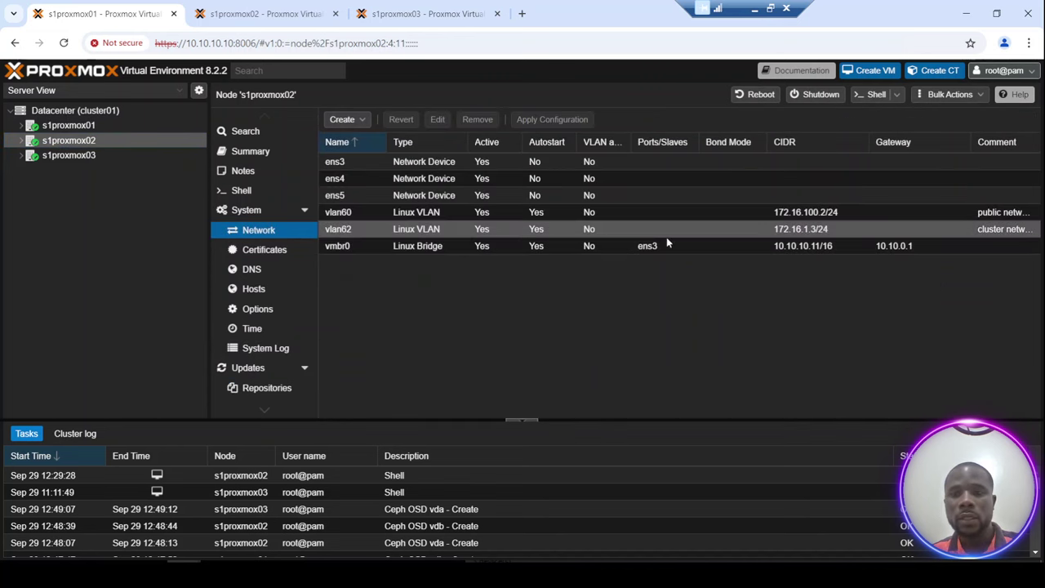
left_click(497, 234)
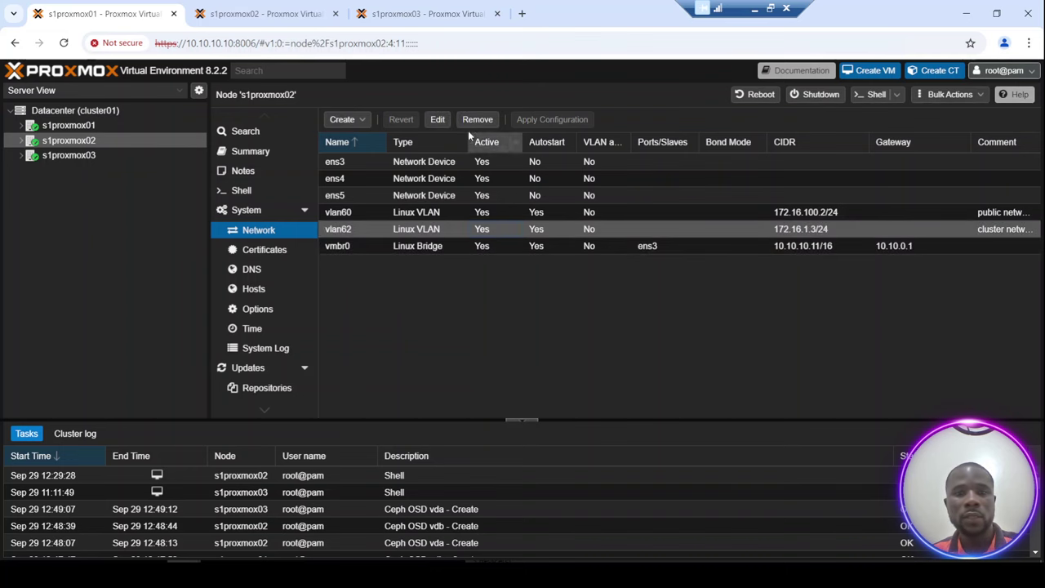
left_click(438, 119)
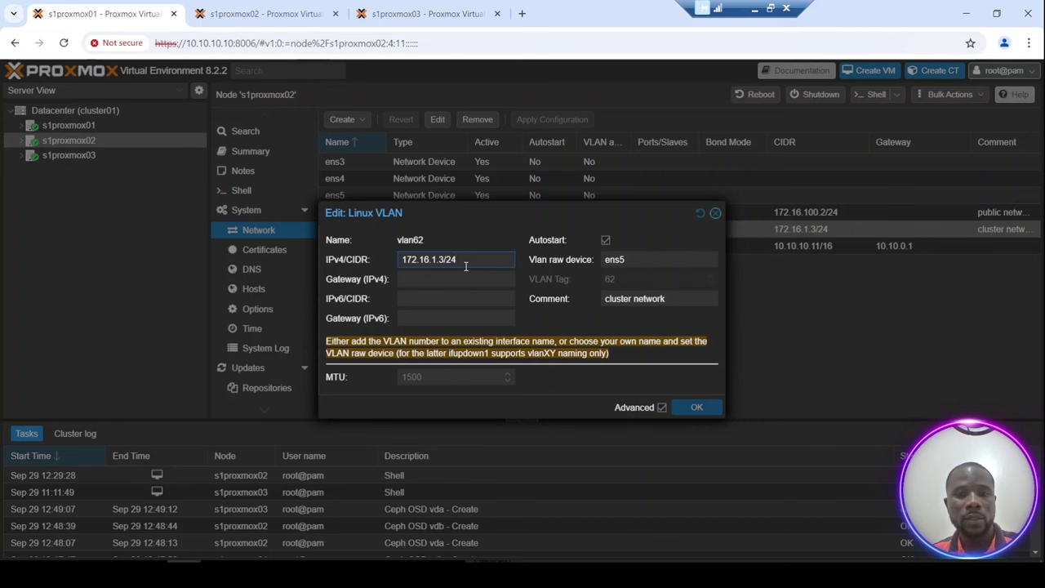
left_click(713, 216)
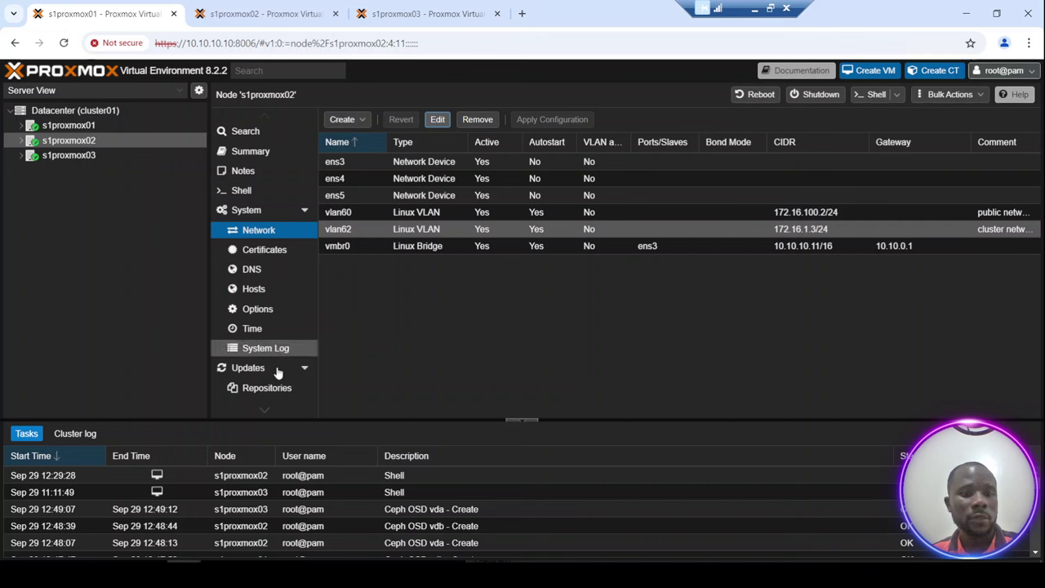
View s1proxmox02's Ceph status page showing HEALTH_WARN with 2 OSDs down.
scroll(264, 414, "down", 5)
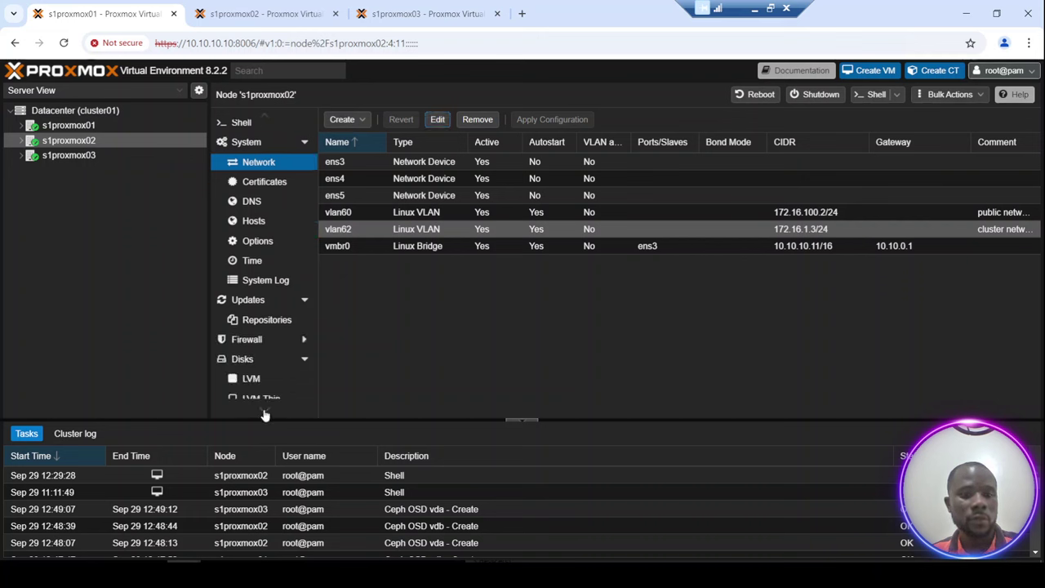
scroll(264, 414, "down", 3)
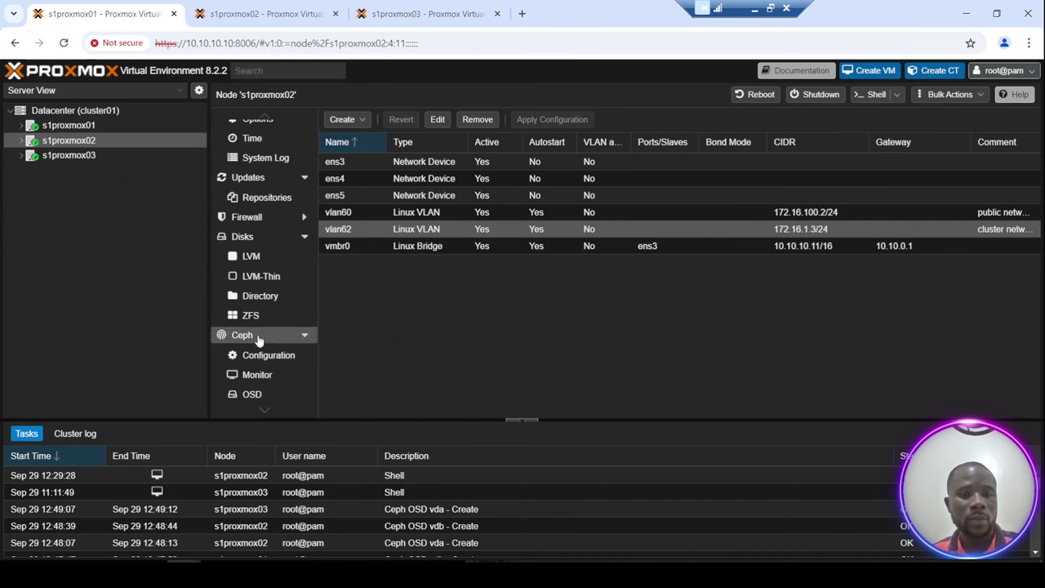
left_click(258, 340)
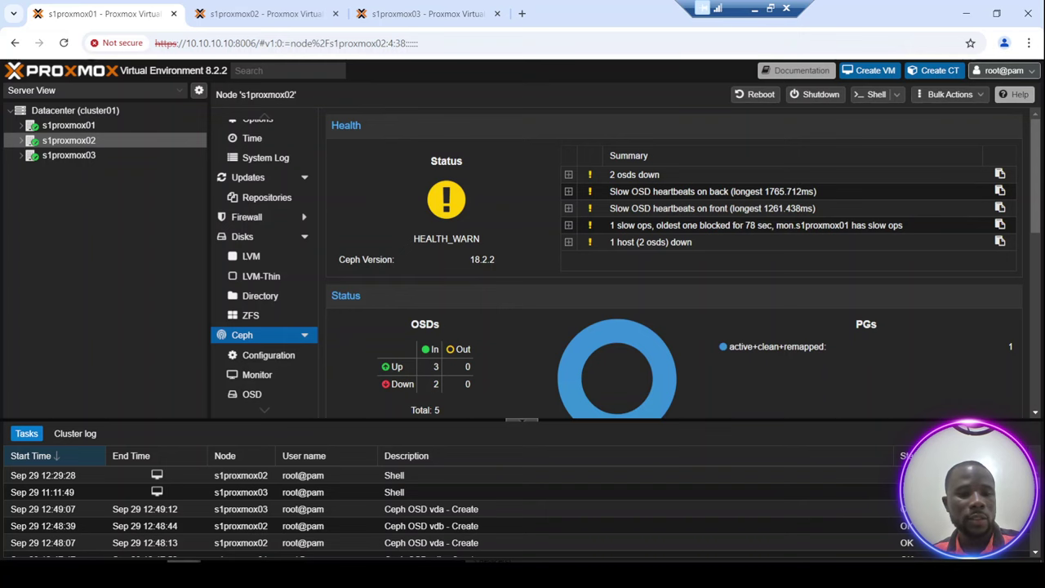
In s1proxmox02's shell, ping 172.16.1.1 and confirm it answers.
mouse_move(208, 575)
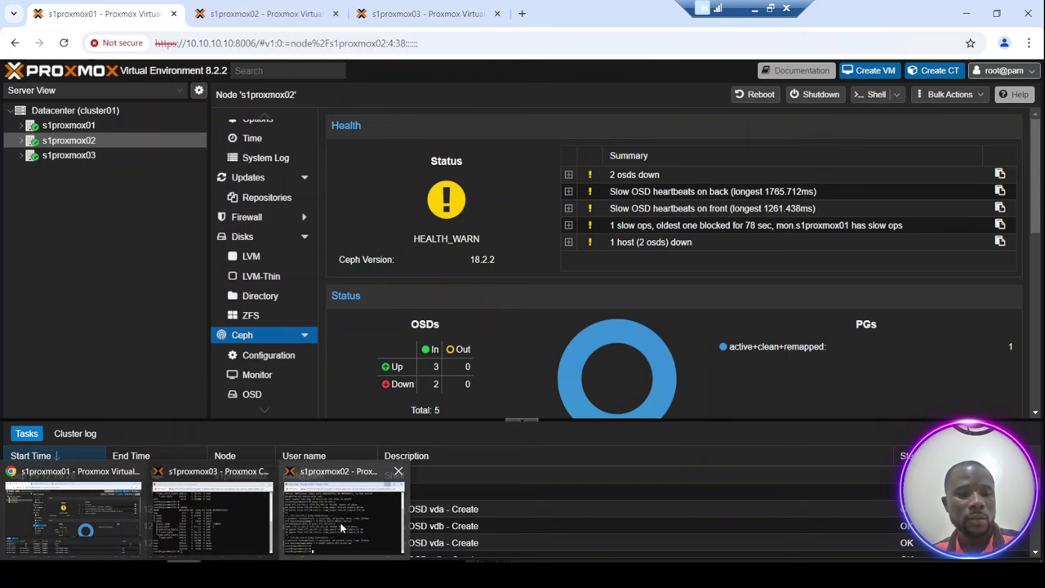
left_click(339, 490)
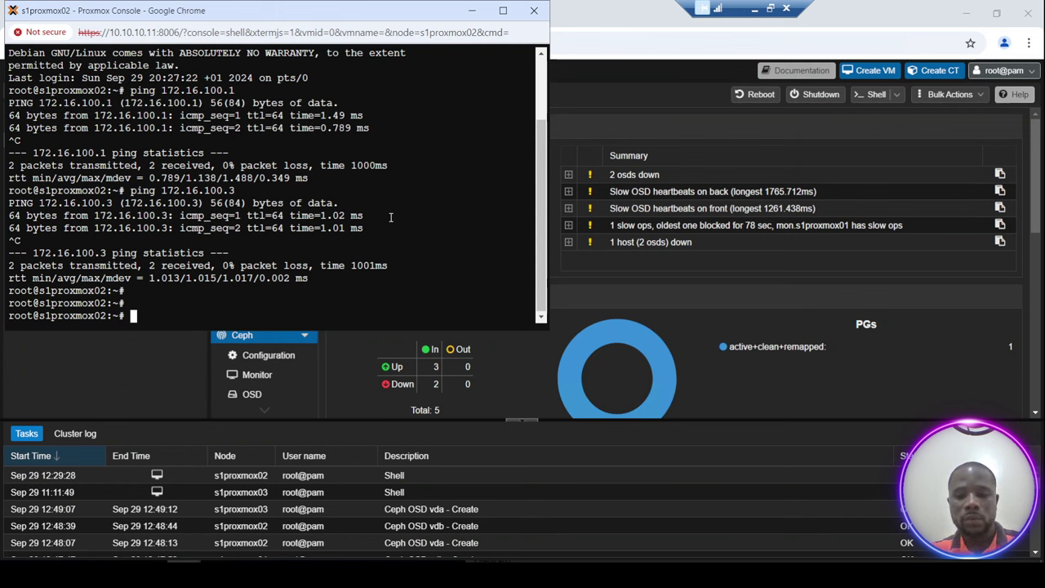
key("Return")
key("Return")
key("Return")
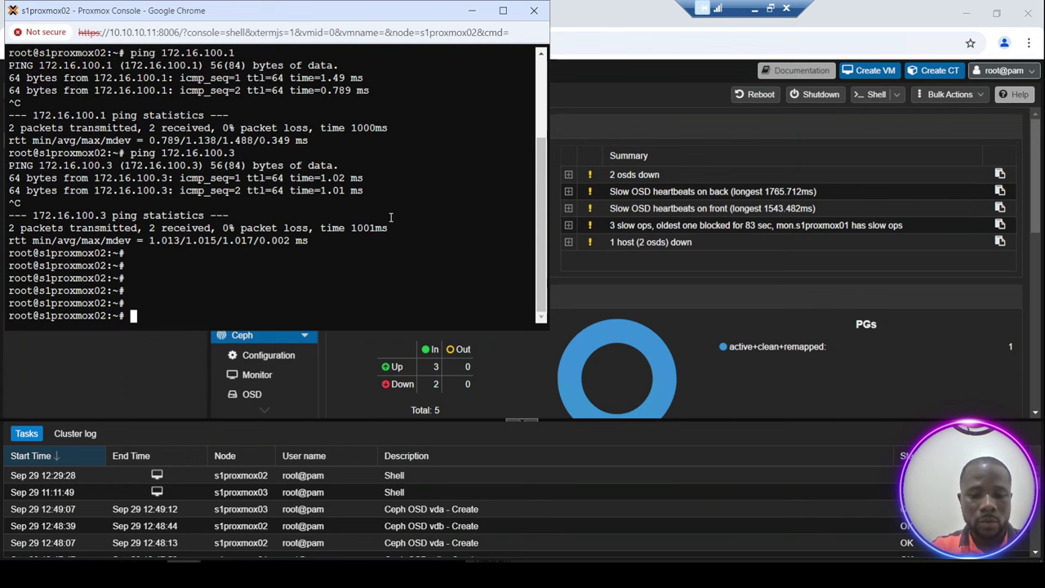
type("ip")
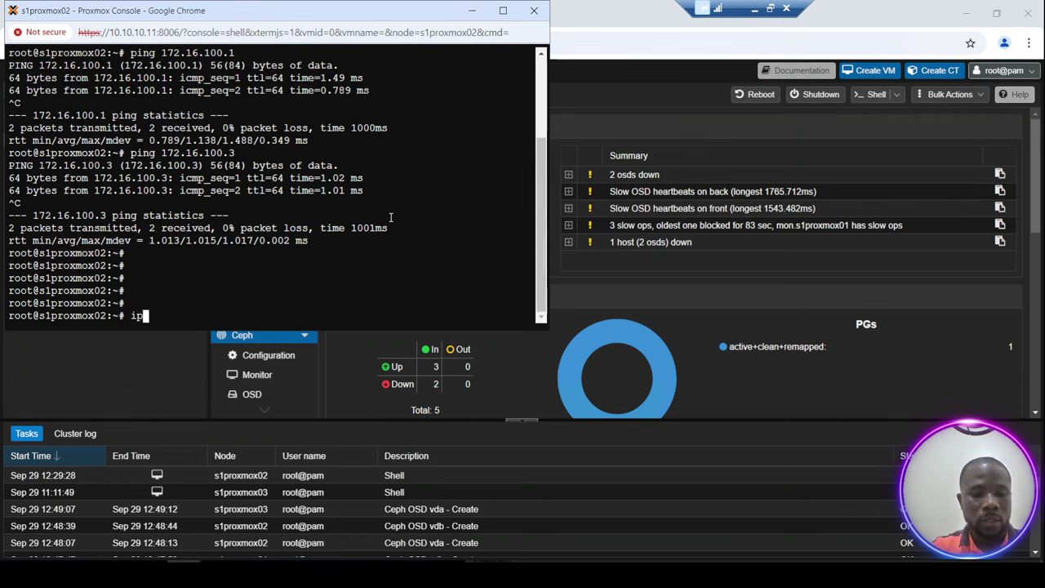
key("BackSpace")
key("BackSpace")
type("ping ")
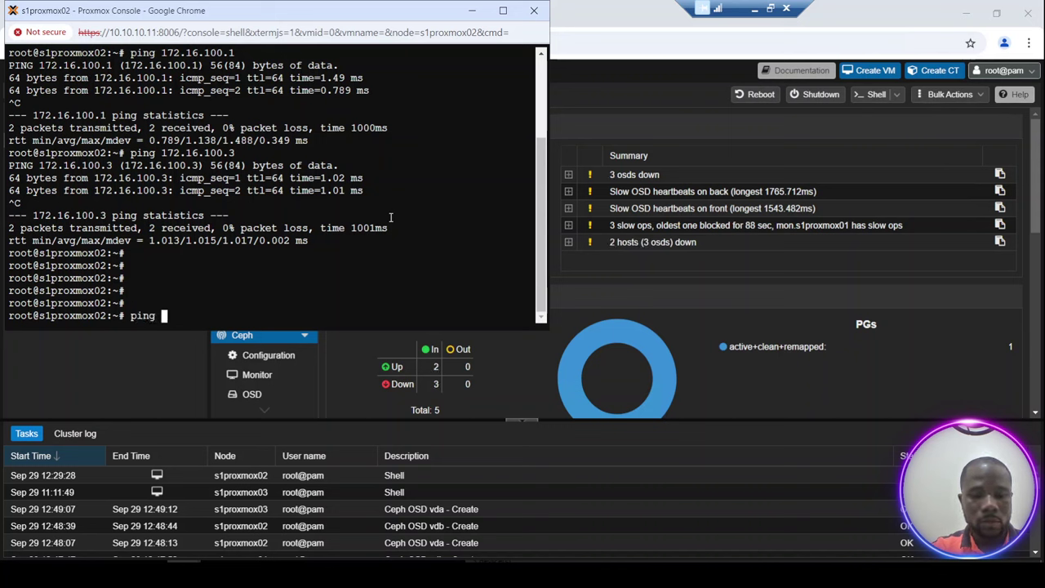
type("172.")
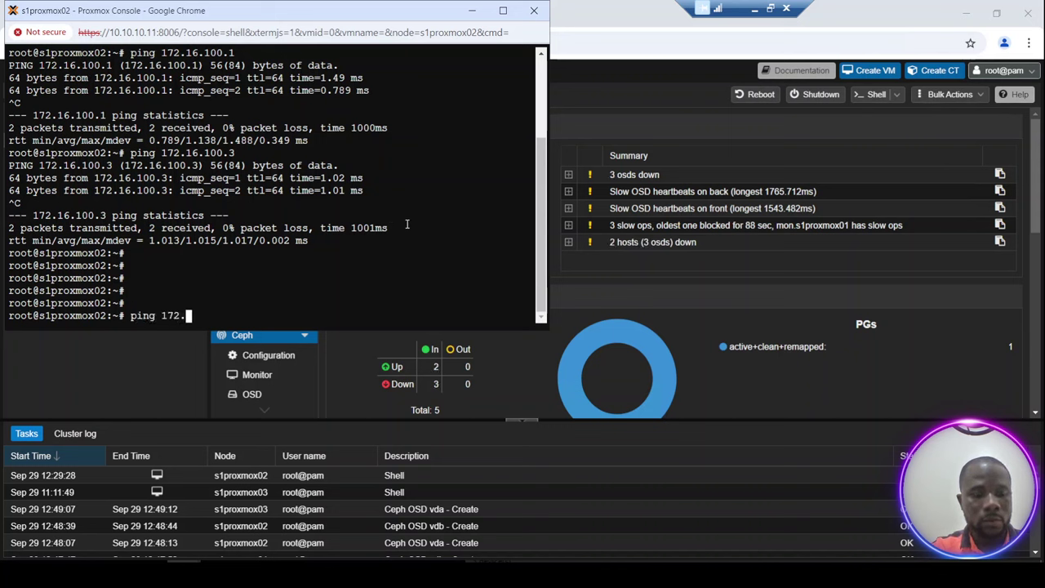
type("16.")
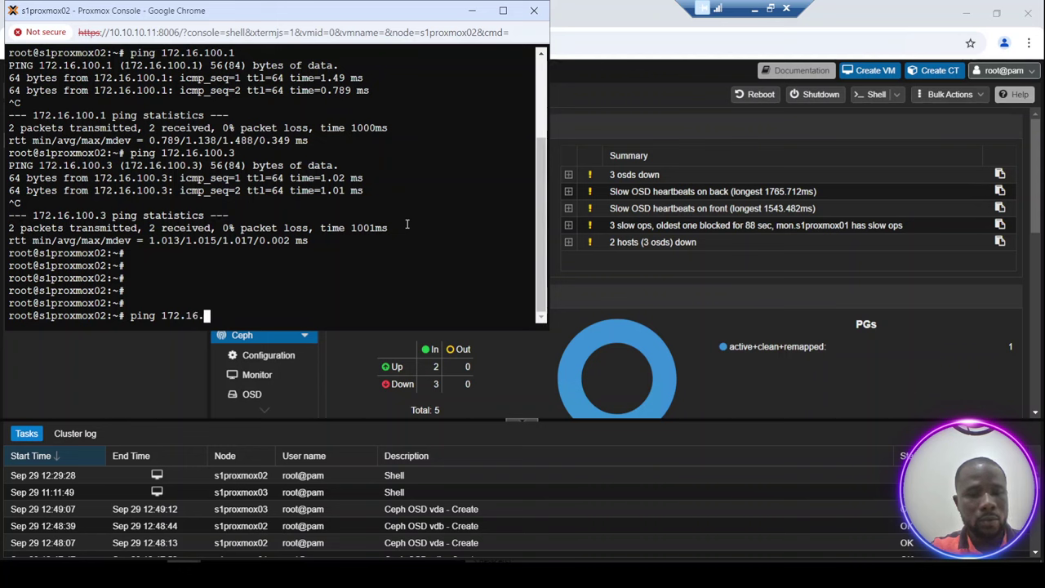
type("1")
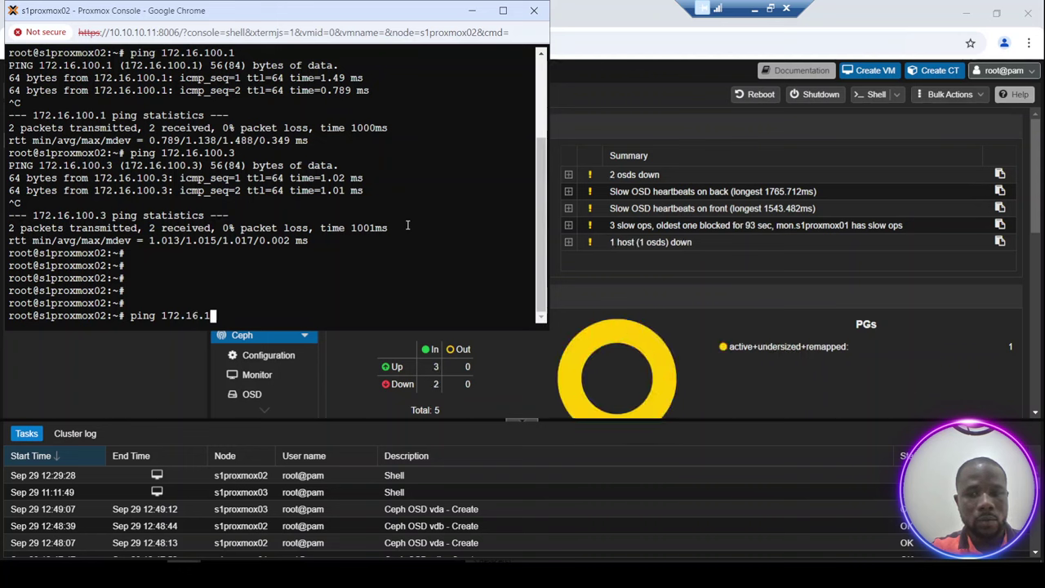
type(".1")
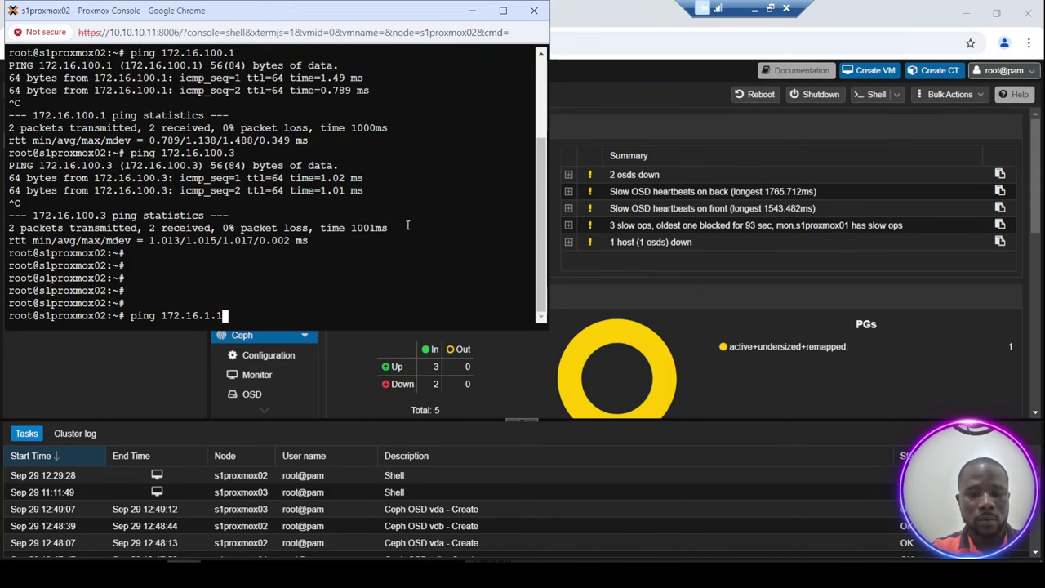
key("Return")
key("ctrl+c")
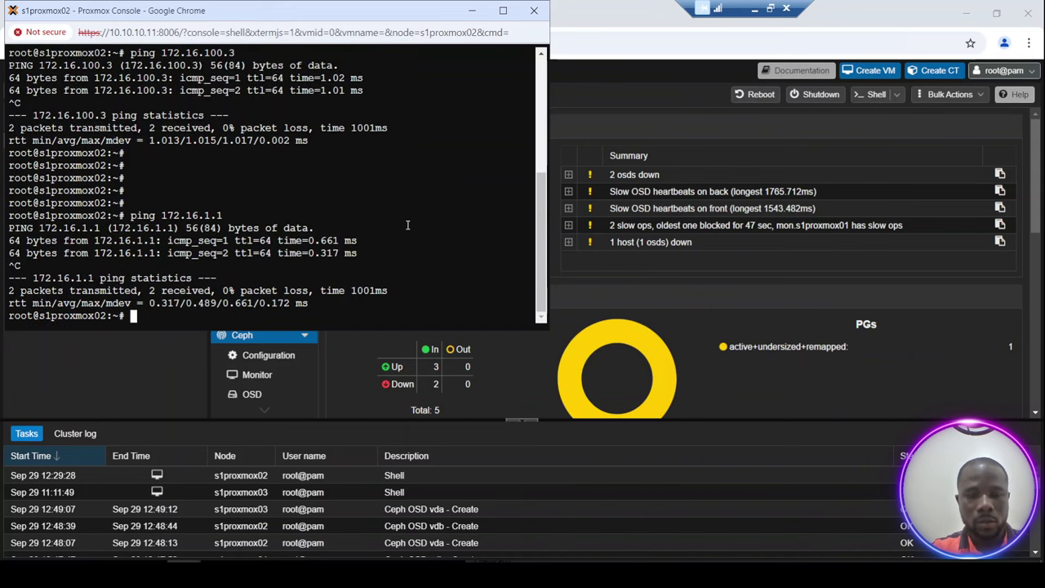
Ping 172.16.1.2 and see that it gets no replies.
key("Up")
key("BackSpace")
type("2.16.1.2")
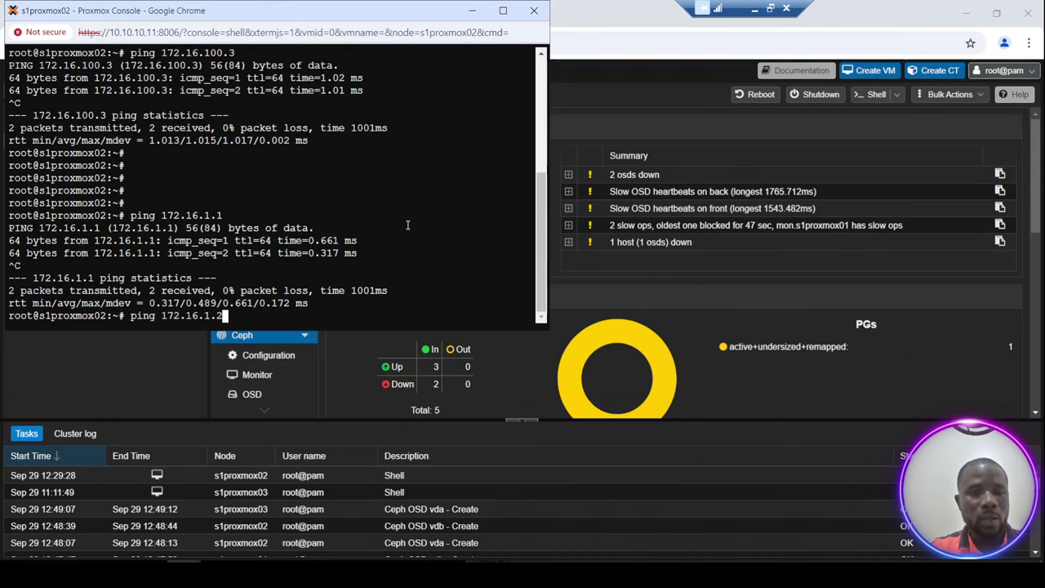
key("Return")
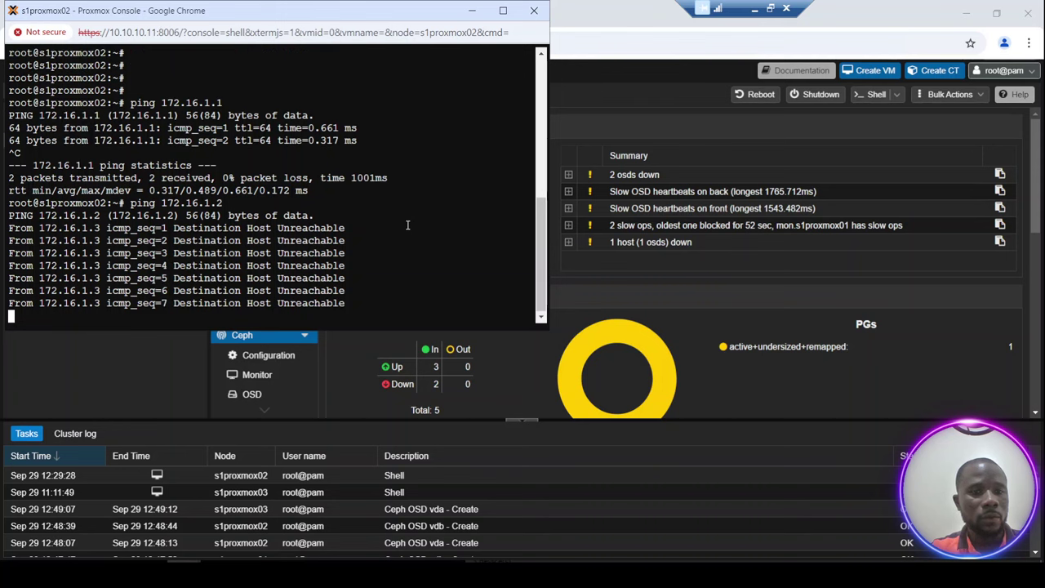
key("ctrl+c")
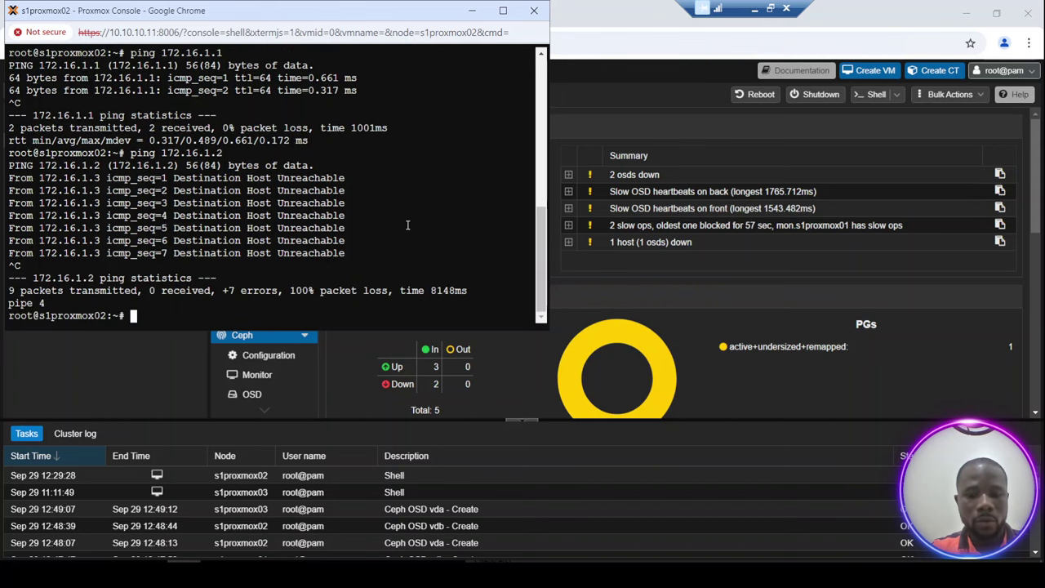
Run ip a to list s1proxmox02's network interfaces.
key("Up")
key("BackSpace")
key("BackSpace")
key("BackSpace")
key("BackSpace")
key("BackSpace")
key("BackSpace")
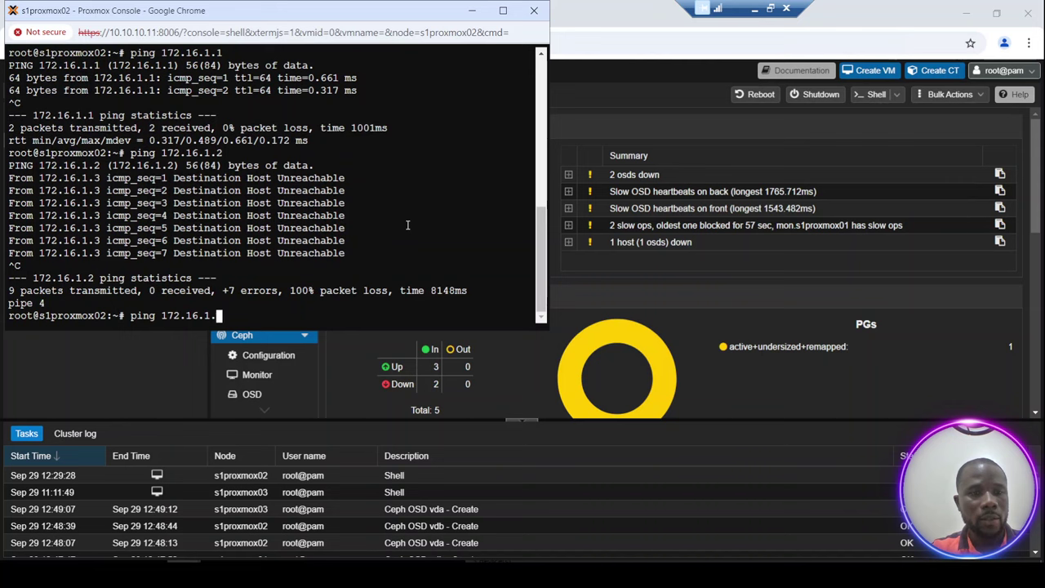
key("BackSpace")
key("BackSpace")
key("BackSpace")
key("BackSpace")
key("BackSpace")
key("BackSpace")
key("BackSpace")
key("BackSpace")
key("BackSpace")
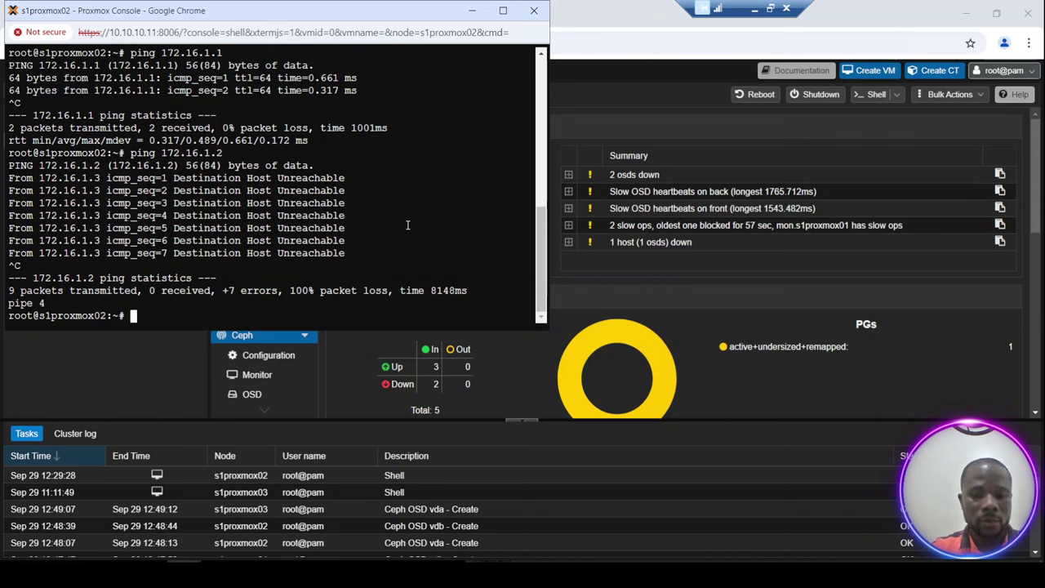
type("ip a")
key("Return")
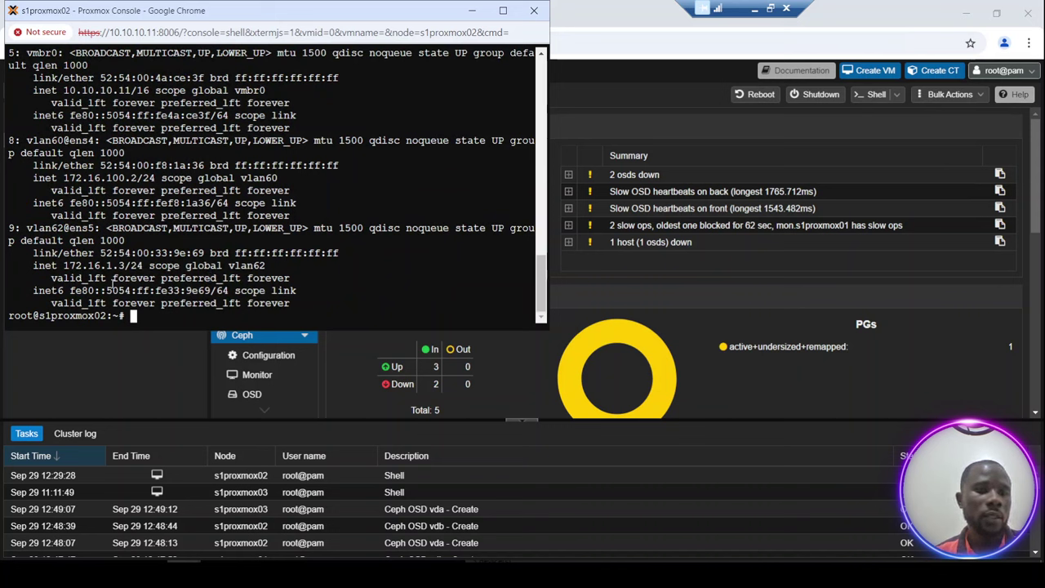
Highlight vlan62's 172.16.1.3 address in the output, then close the console and leave the page.
left_click_drag(82, 266, 127, 266)
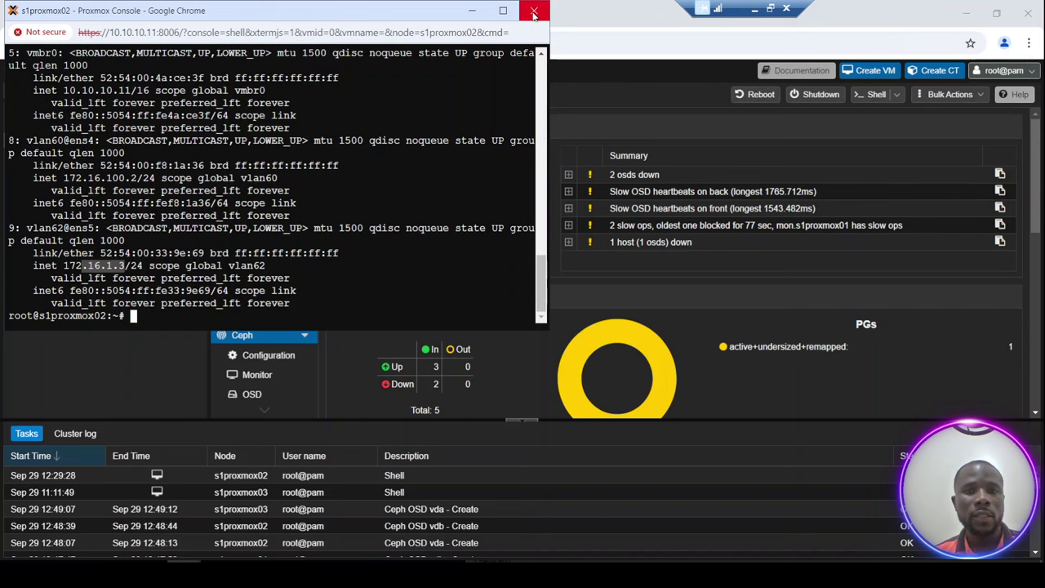
left_click(534, 14)
left_click(400, 116)
left_click(534, 11)
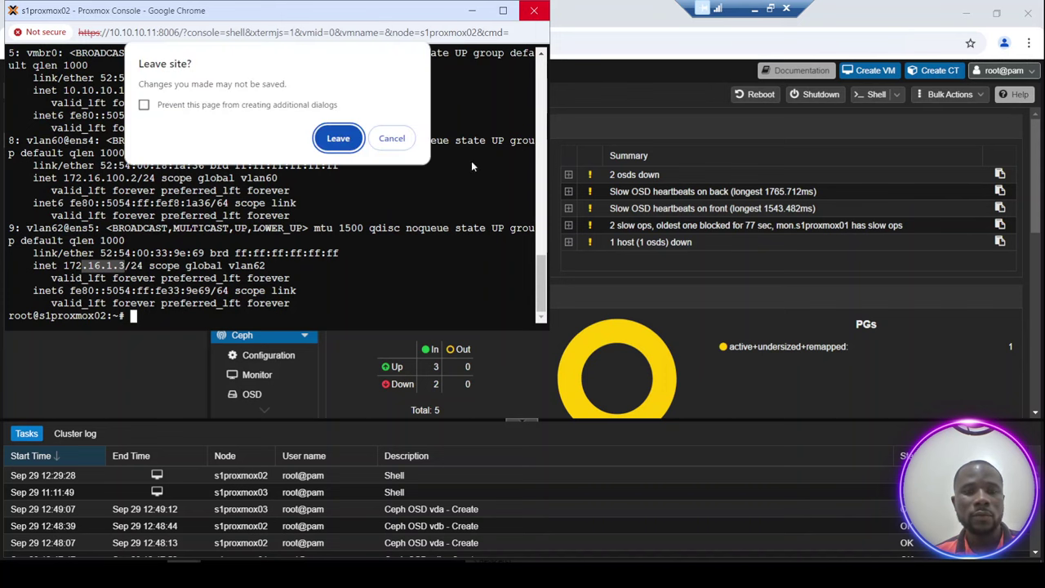
left_click(339, 140)
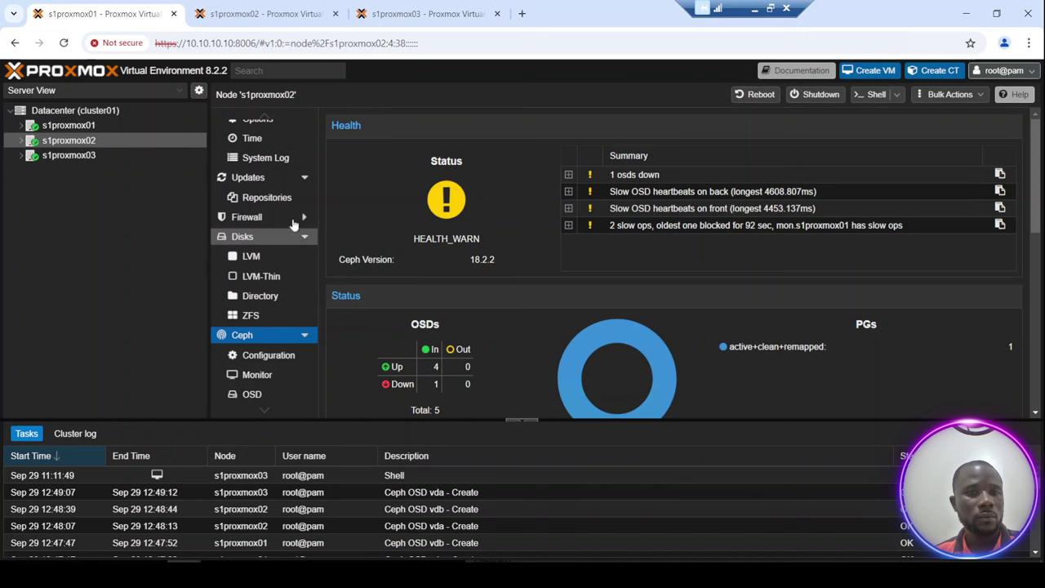
Collapse the Updates, Disks and Ceph menu sections and show s1proxmox02's network interface list.
left_click(304, 177)
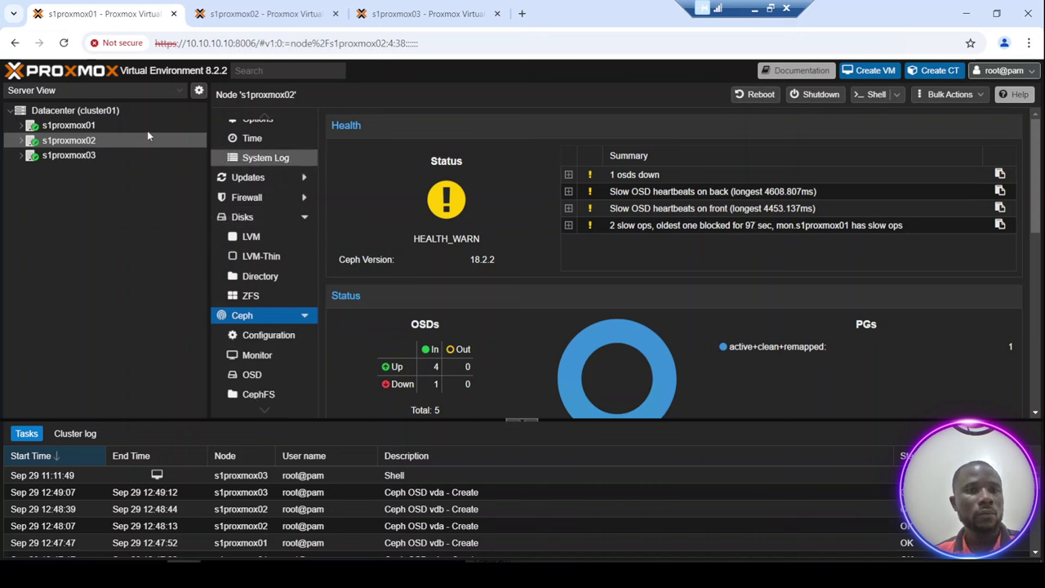
left_click(277, 217)
left_click(303, 220)
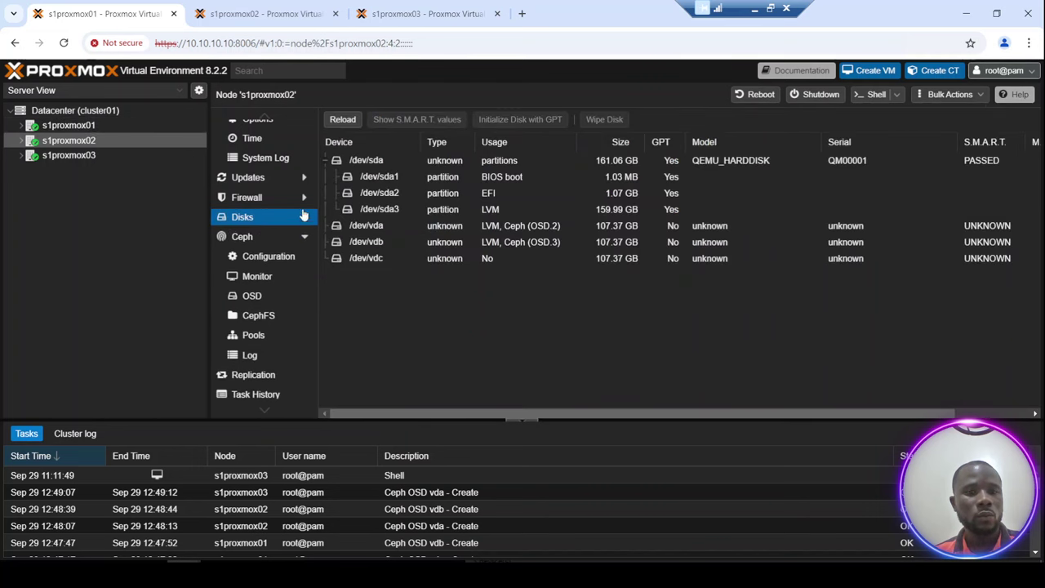
left_click(306, 238)
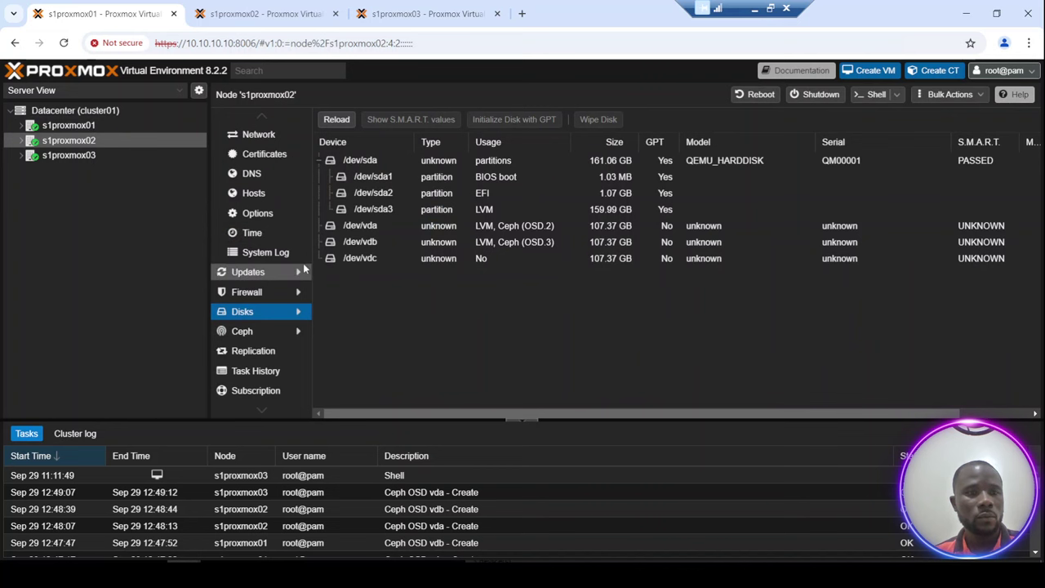
left_click(264, 138)
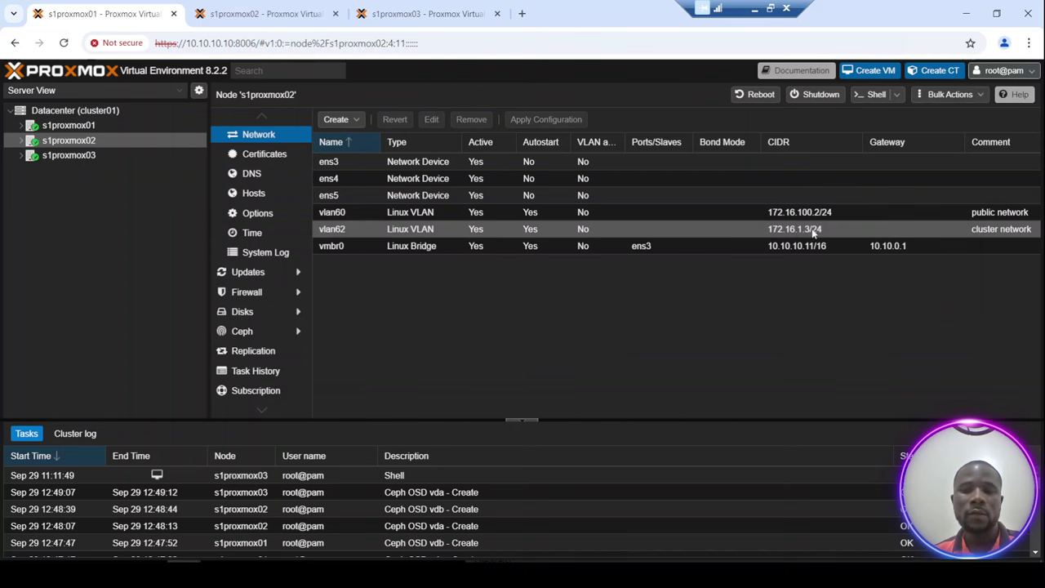
After comparing with s1proxmox03, set s1proxmox02's vlan62 to 172.16.1.2/24 and apply the configuration.
left_click(79, 158)
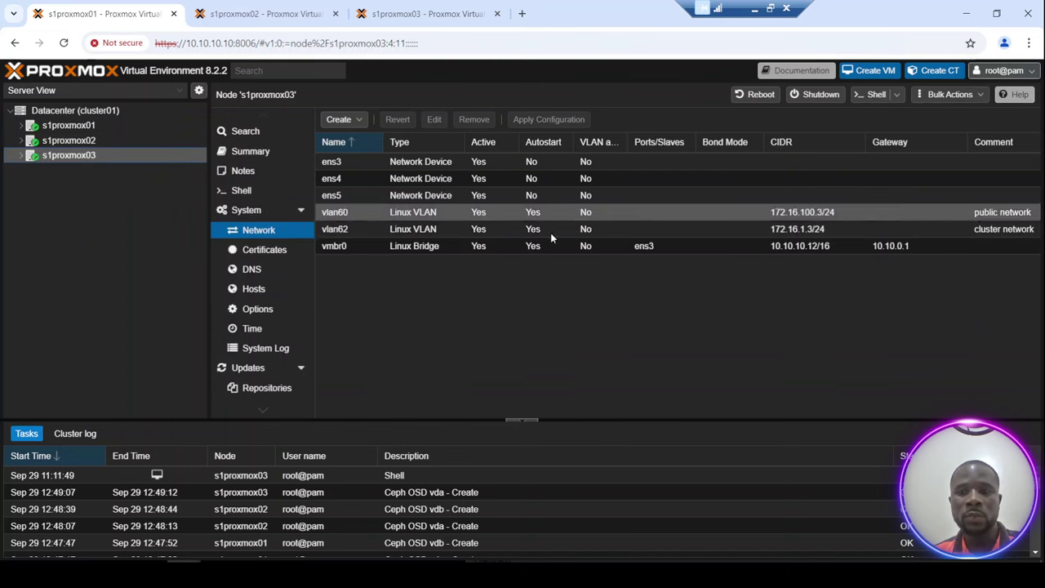
left_click(90, 142)
left_click(775, 230)
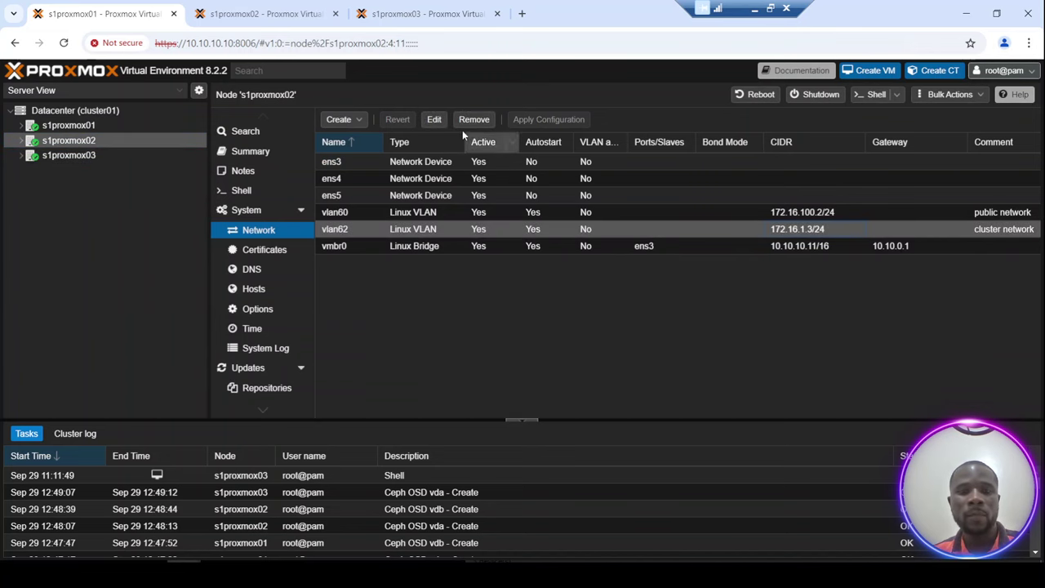
left_click(434, 120)
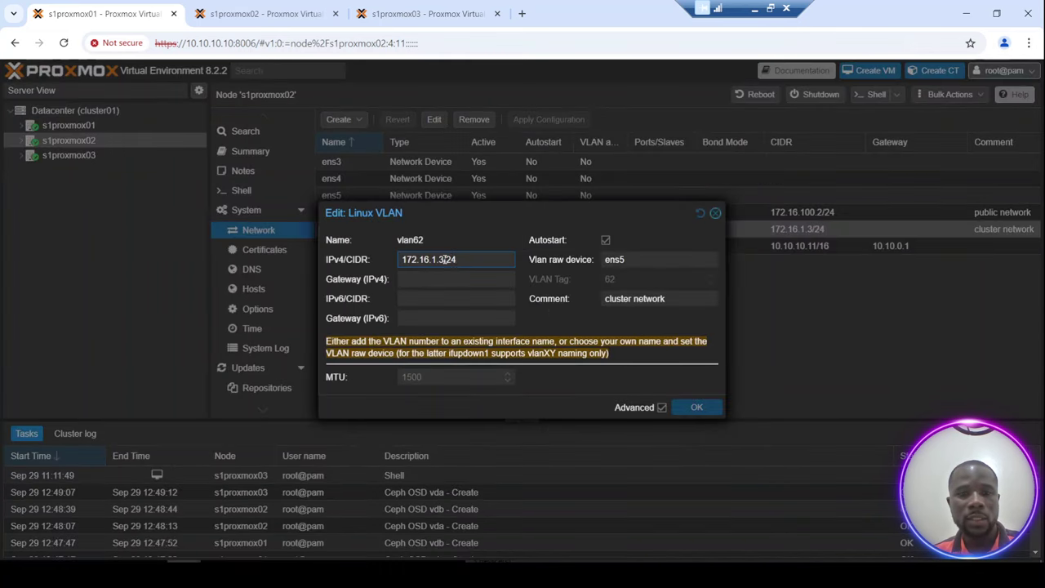
key("BackSpace")
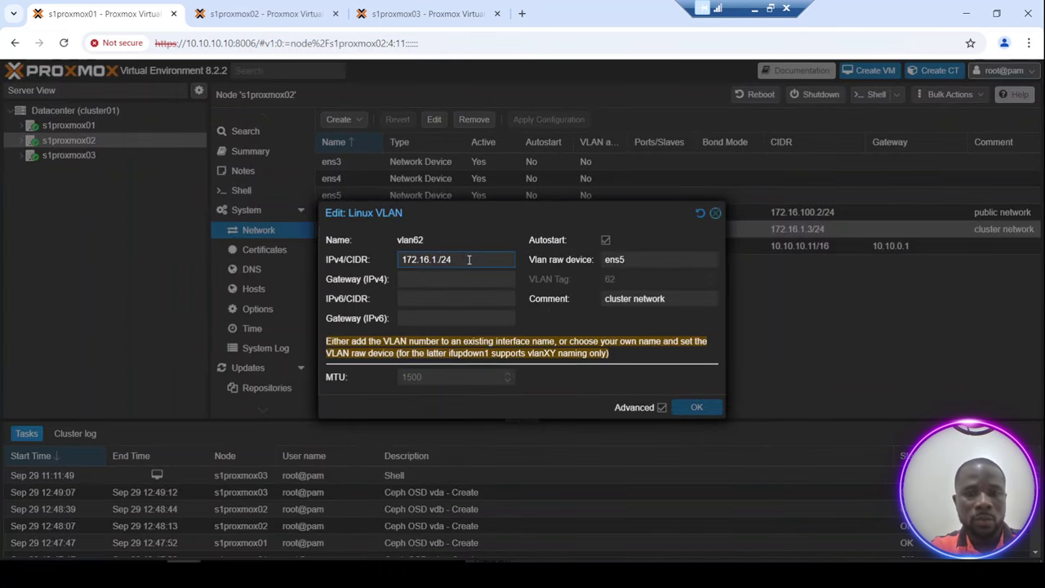
type("2")
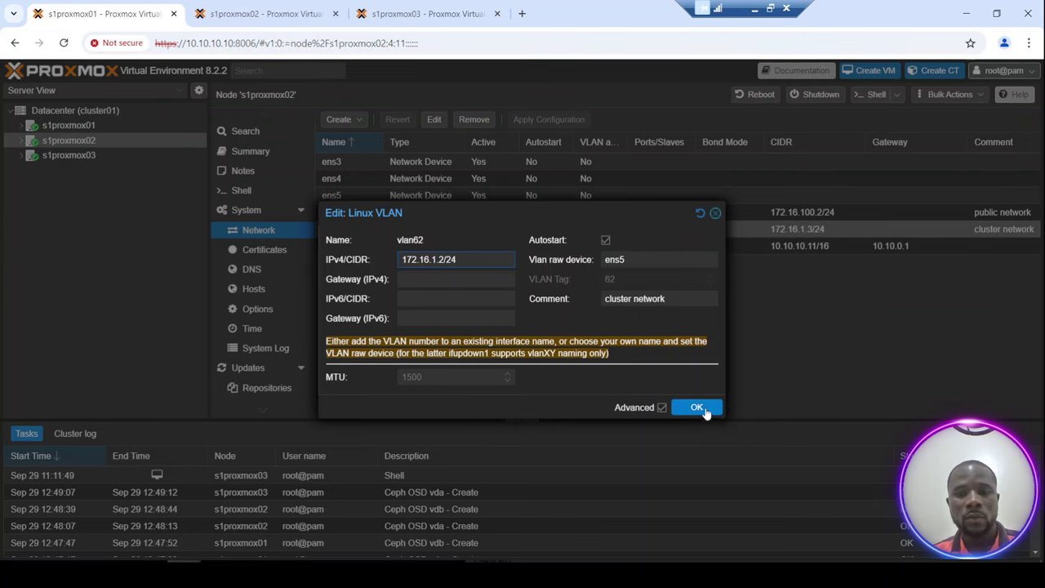
left_click(696, 407)
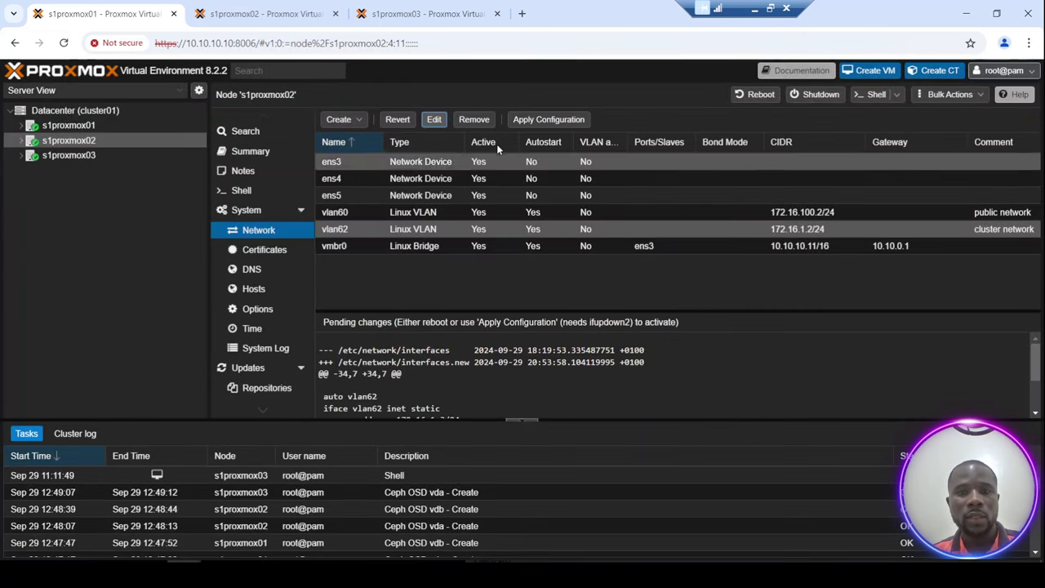
left_click(543, 121)
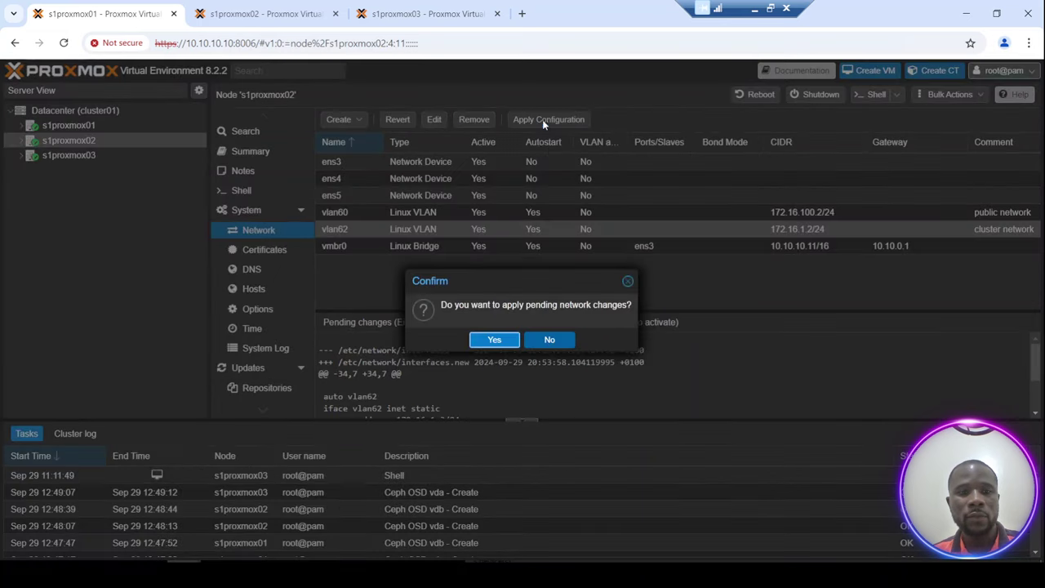
left_click(493, 341)
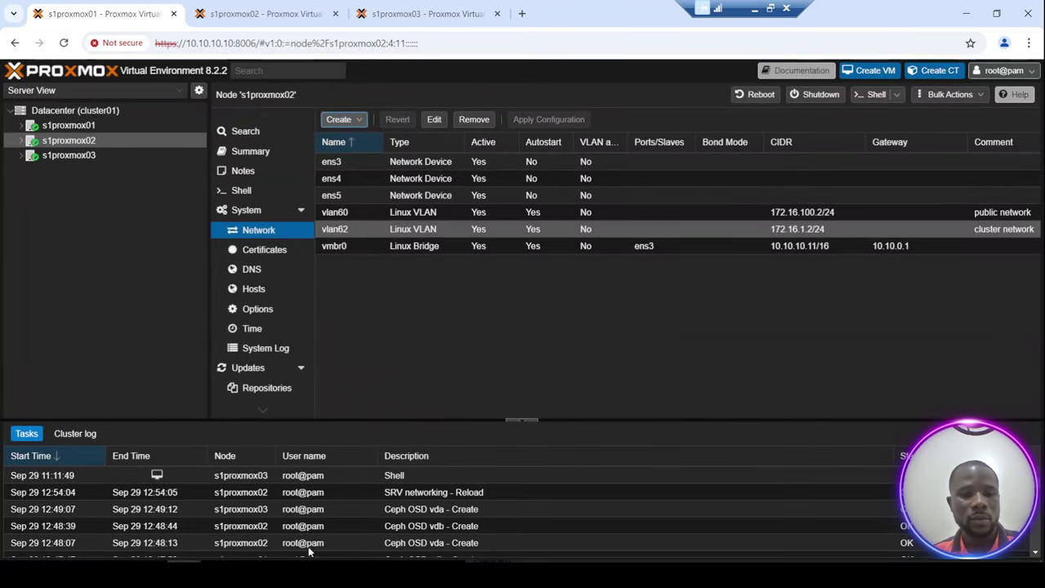
In s1proxmox03's console, ping 172.16.1.2 and confirm it answers.
left_click(285, 562)
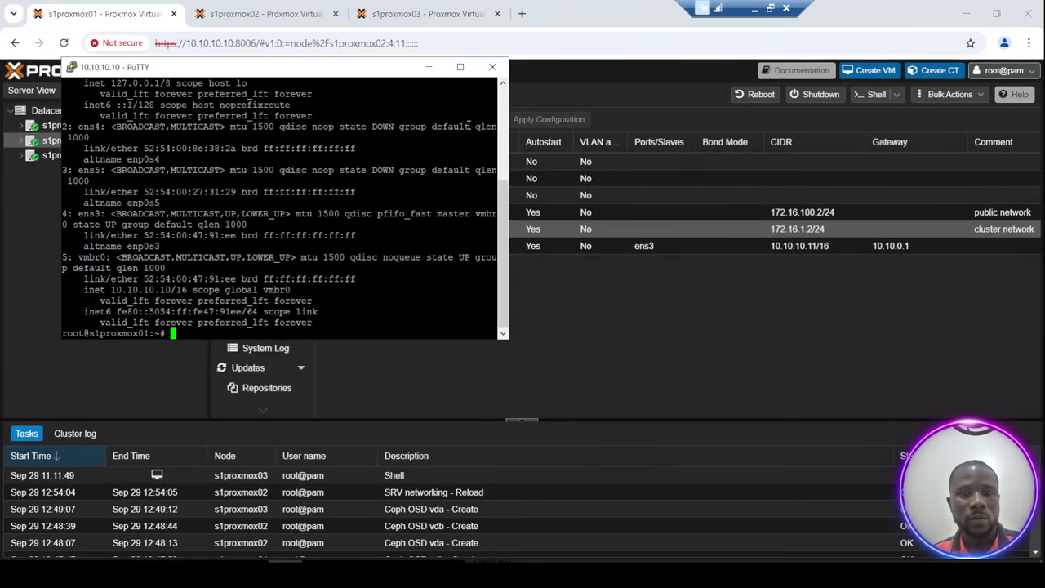
left_click(428, 67)
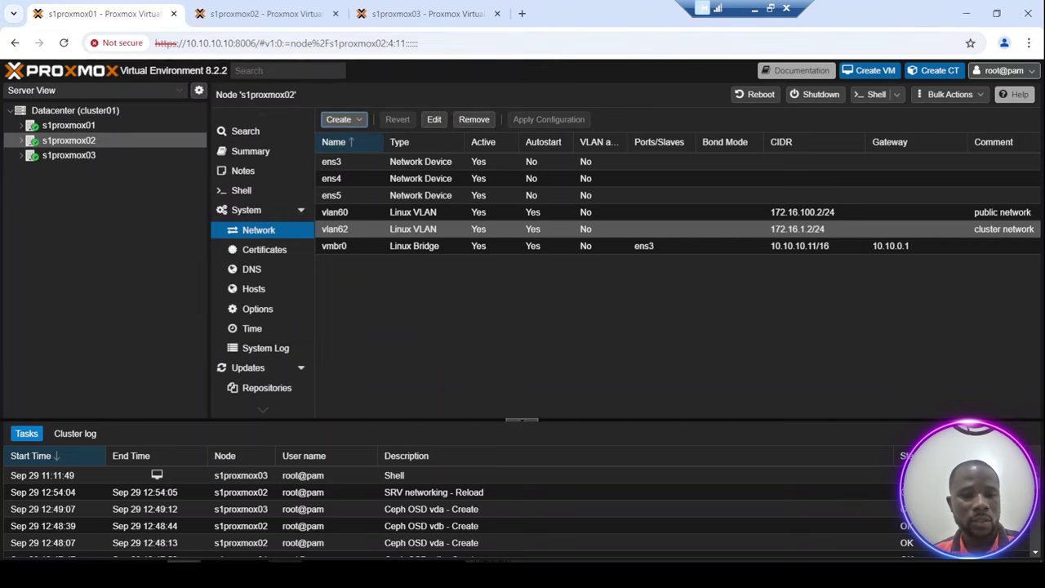
left_click(229, 530)
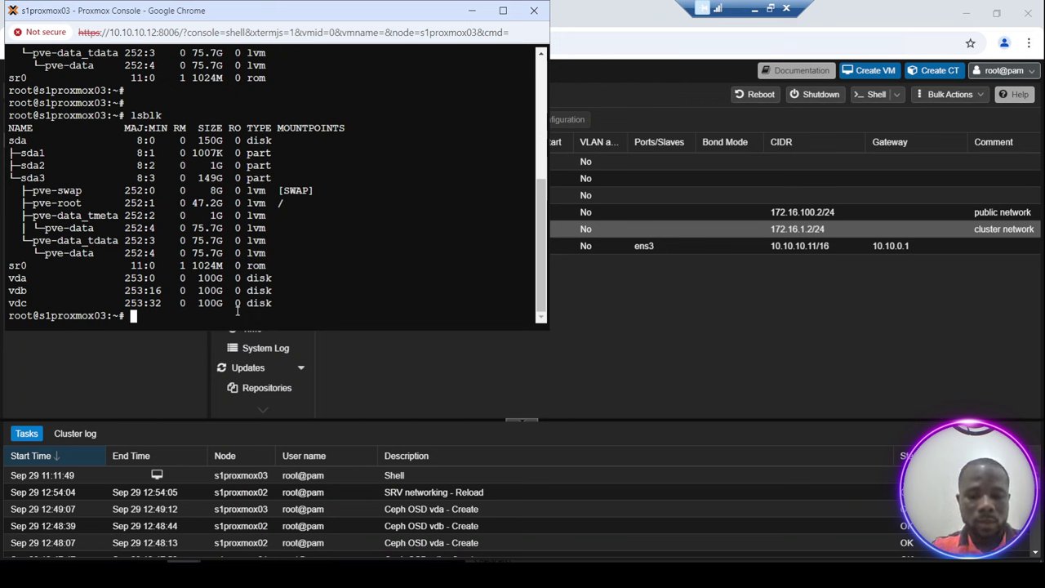
type("ping ")
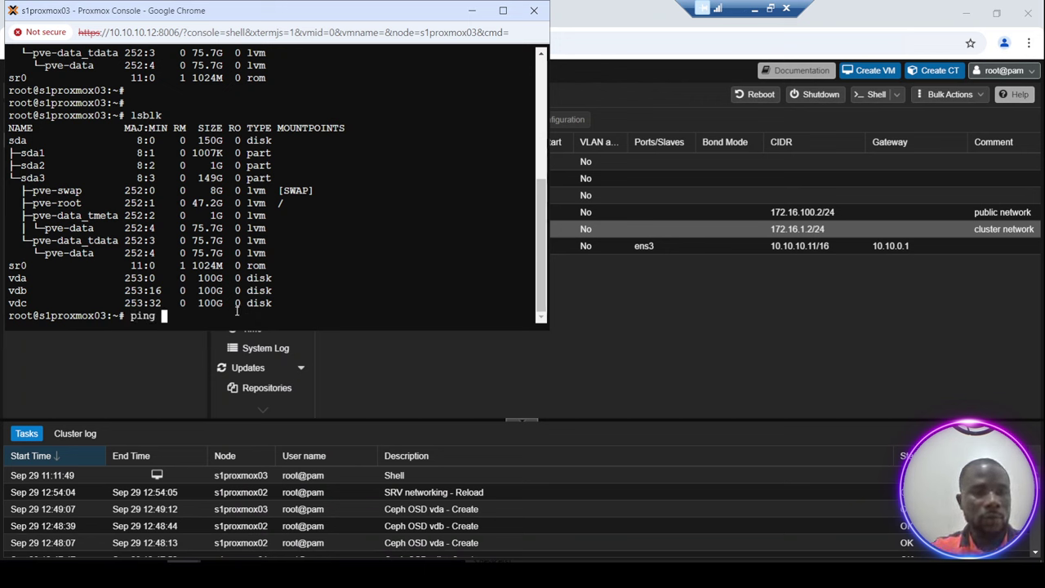
type("1")
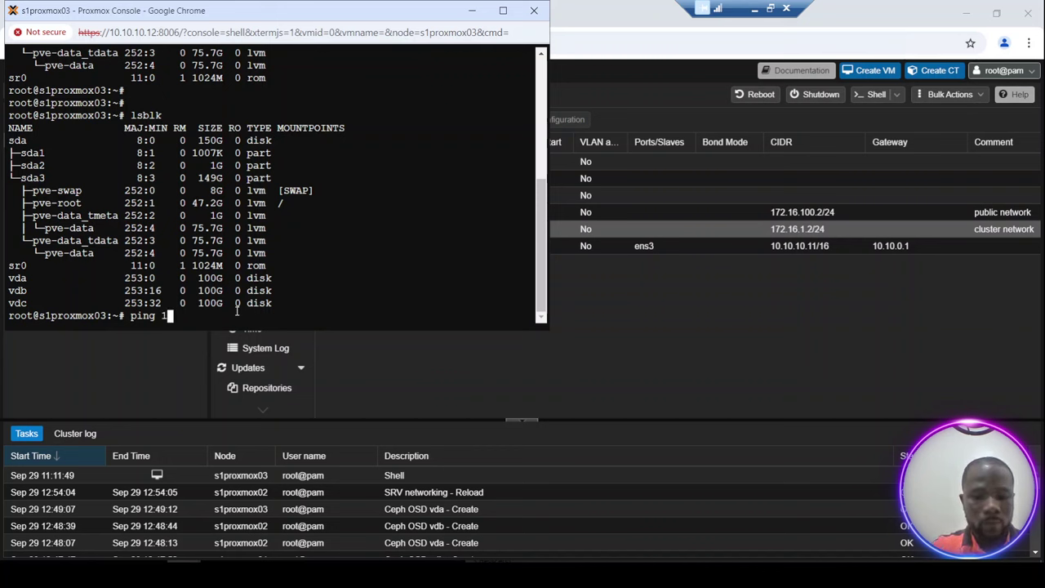
type("72.1")
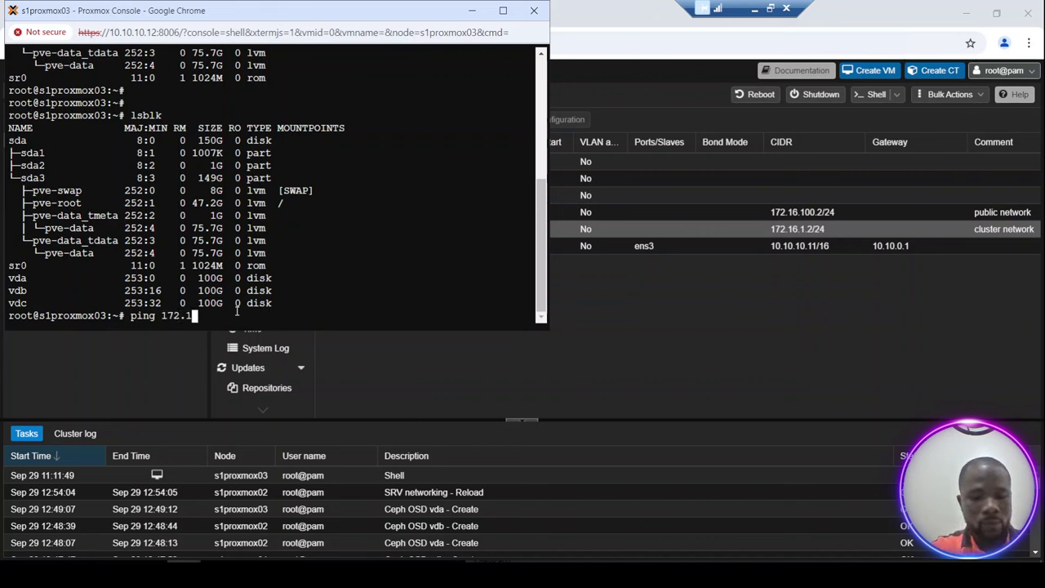
type("6.1")
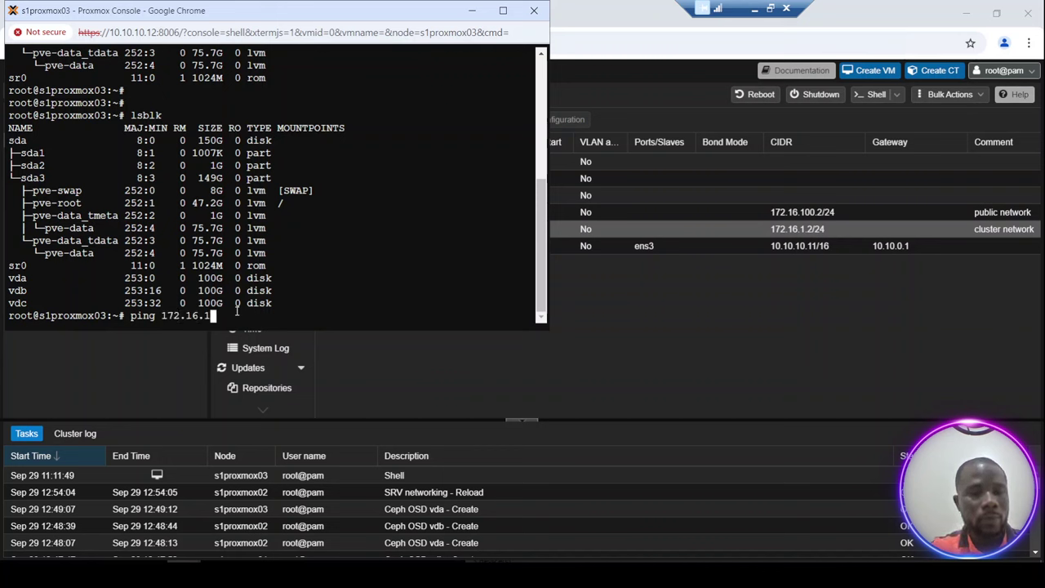
type(".2")
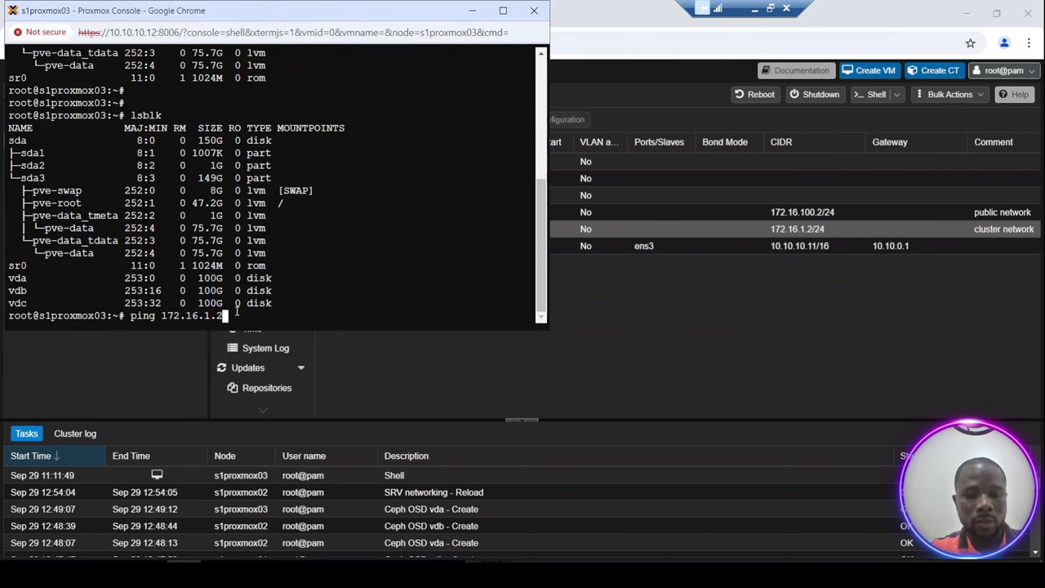
key("Return")
key("ctrl+c")
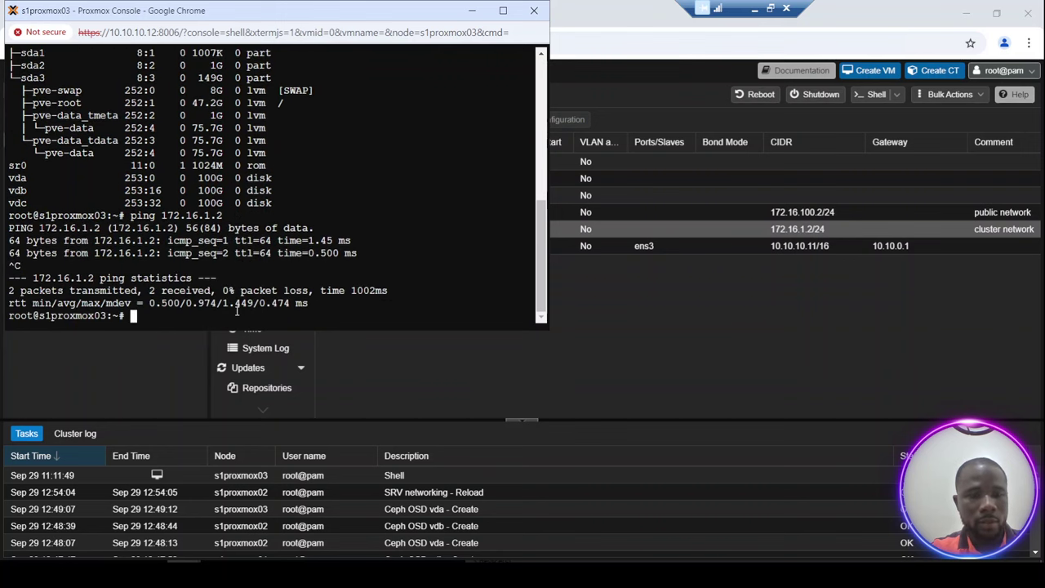
Ping 172.16.1.3 and confirm it answers.
key("Up")
key("BackSpace")
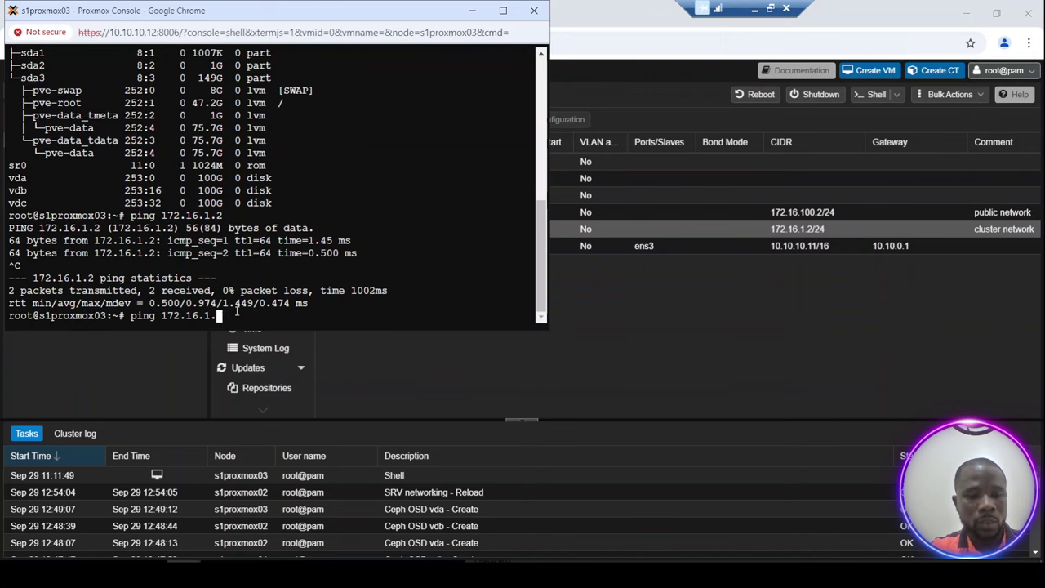
type("3")
key("Return")
key("ctrl+c")
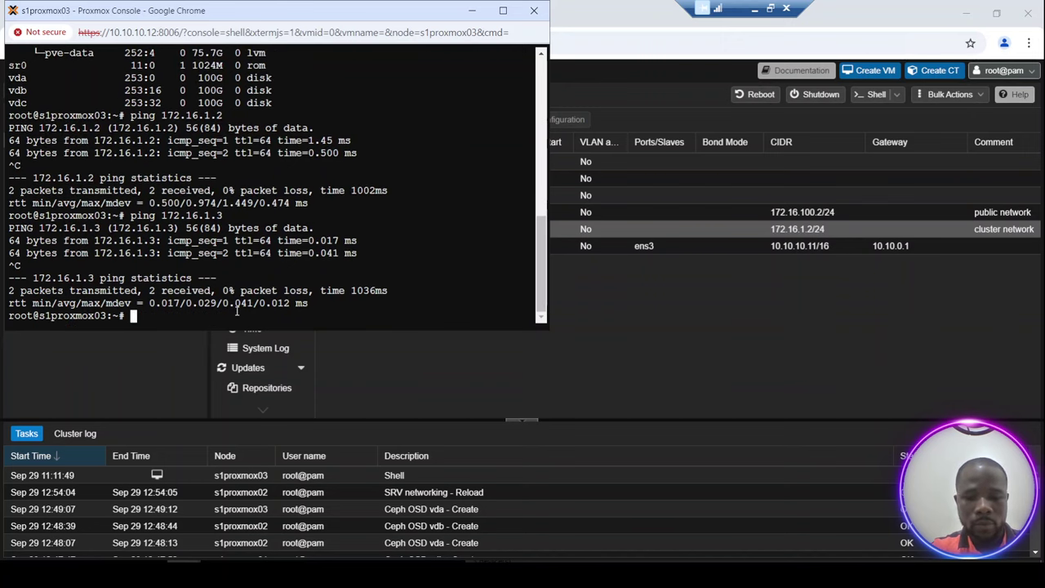
Ping 172.16.1.1, confirm it answers, then return to the Proxmox web interface.
key("Up")
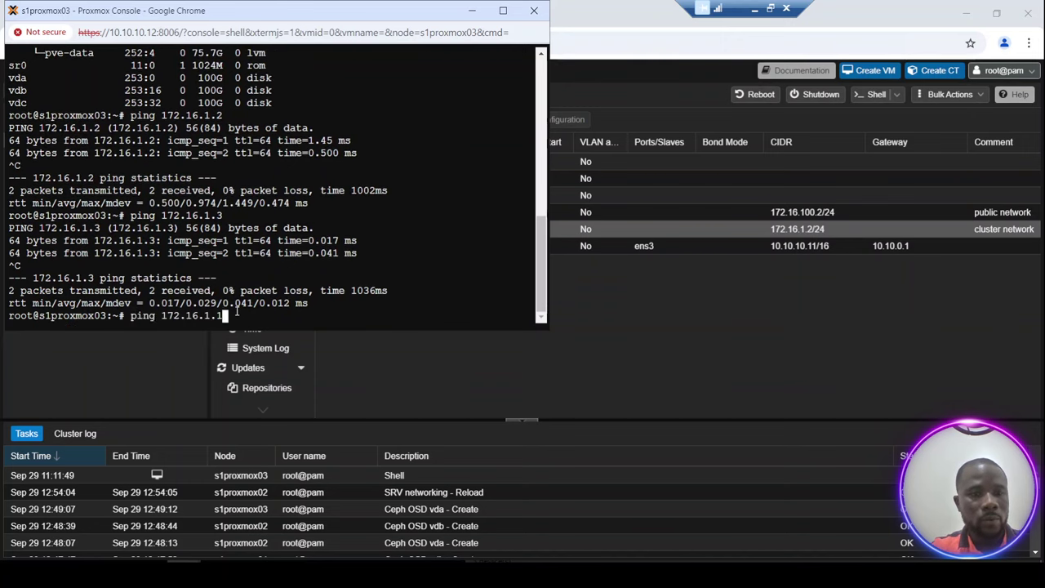
key("BackSpace")
type("1")
key("Return")
key("ctrl+c")
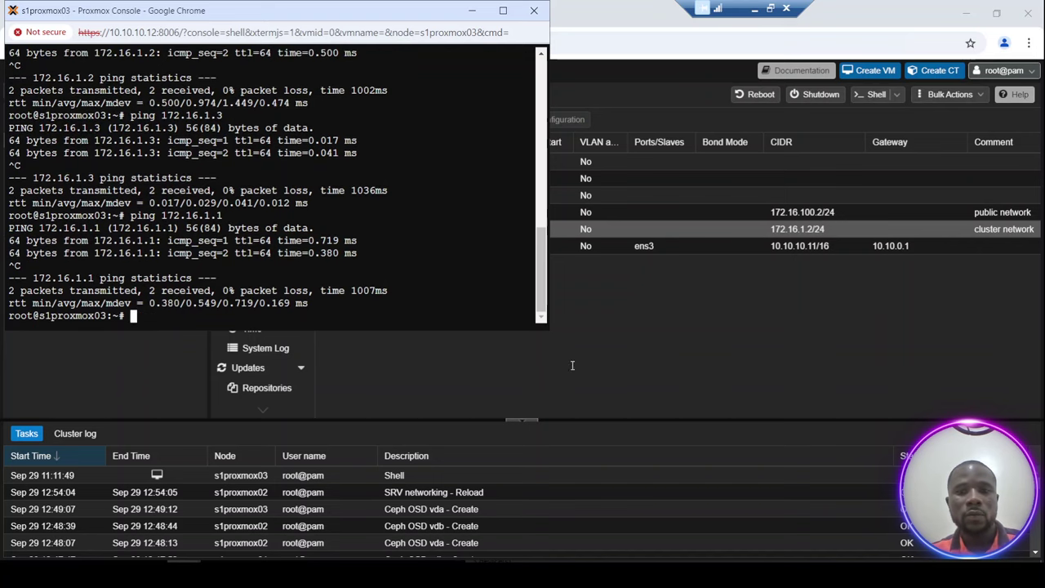
left_click(572, 365)
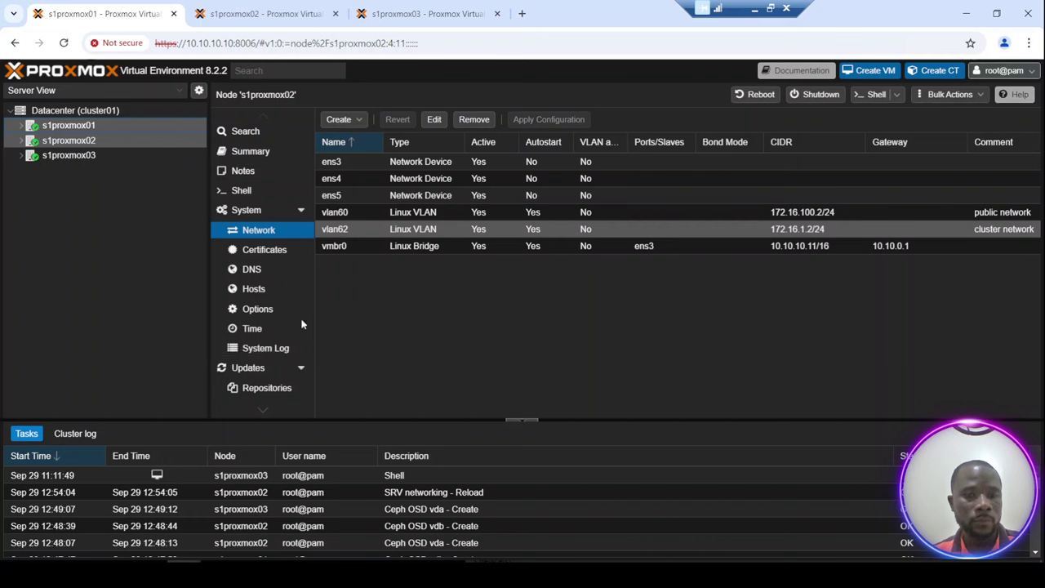
Open s1proxmox02's Ceph status, then the OSD list showing osd.2 and osd.3 down.
scroll(269, 413, "down", 3)
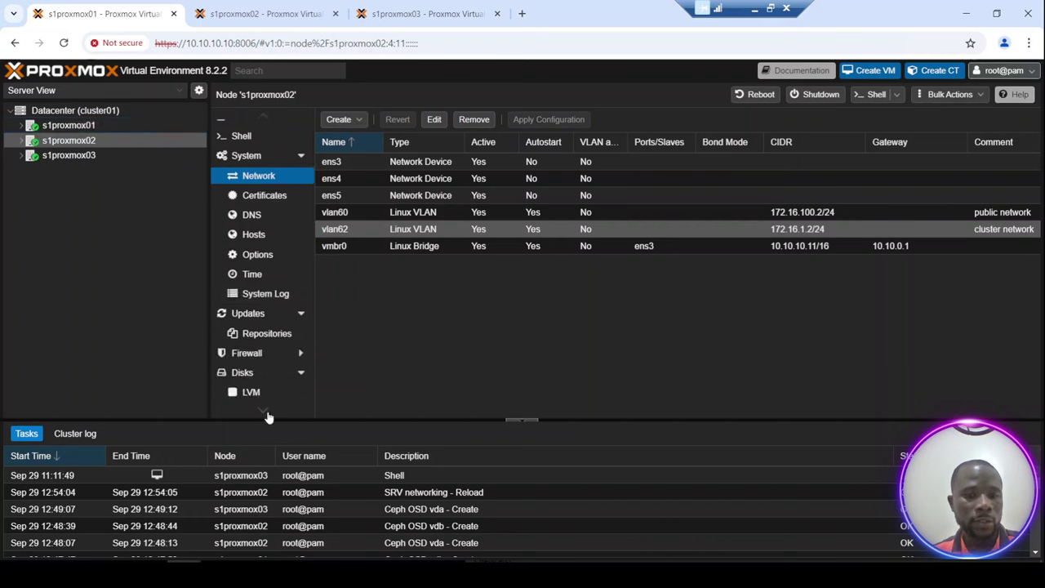
scroll(270, 417, "down", 2)
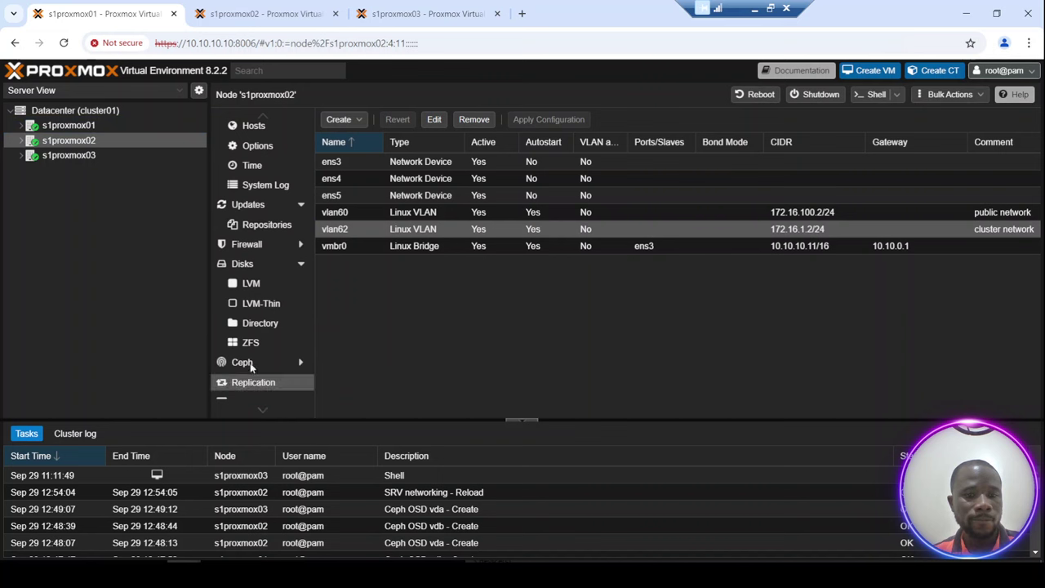
left_click(245, 363)
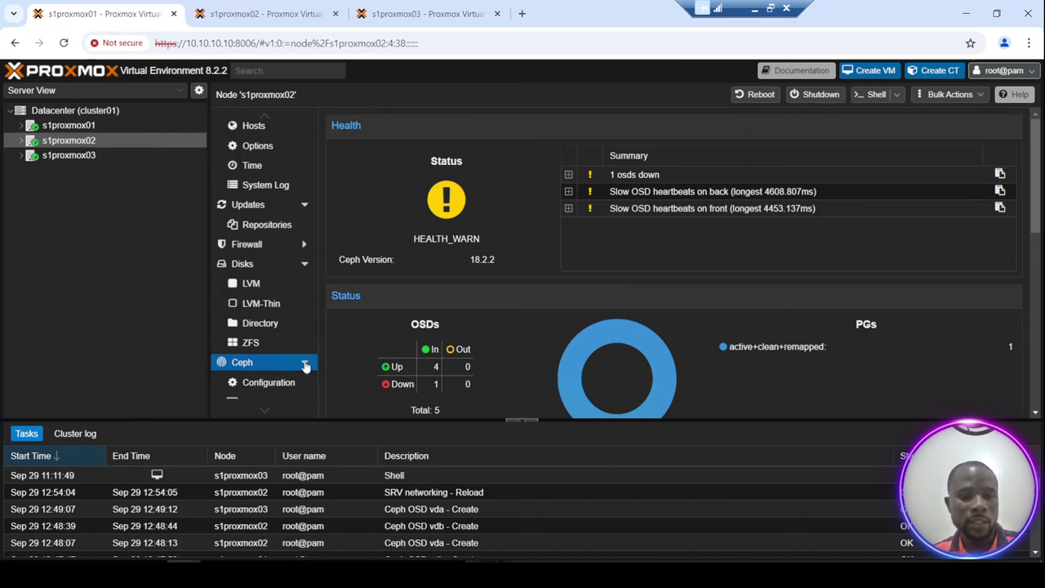
left_click(263, 412)
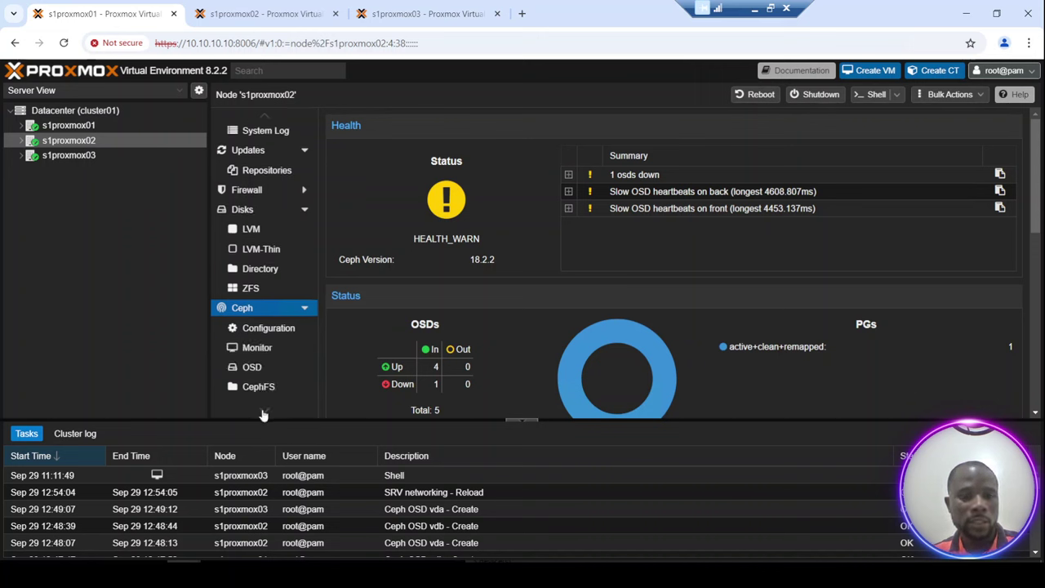
left_click(264, 412)
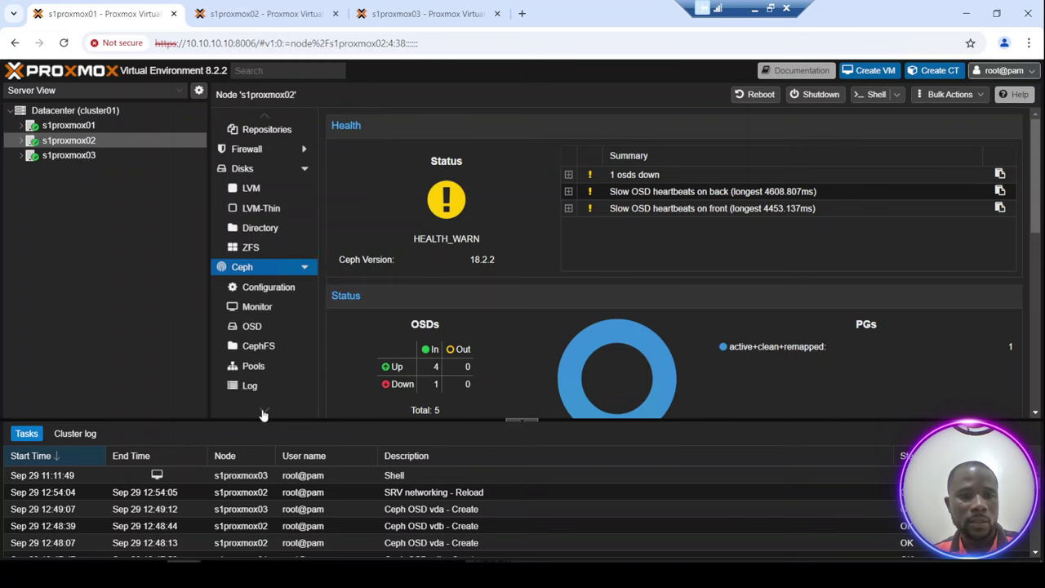
left_click(268, 318)
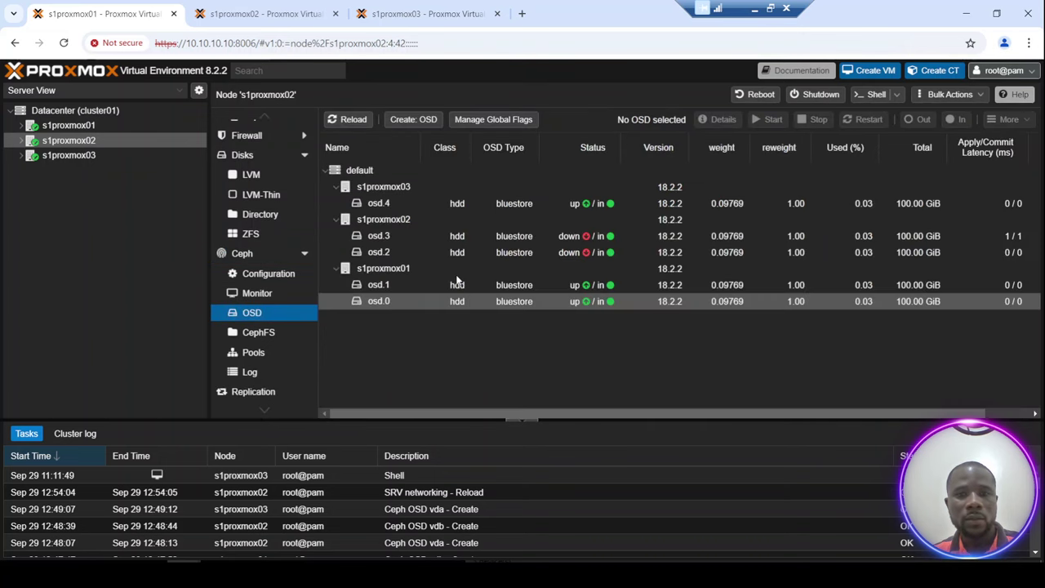
Start the stopped OSDs osd.3 and osd.2.
left_click(561, 238)
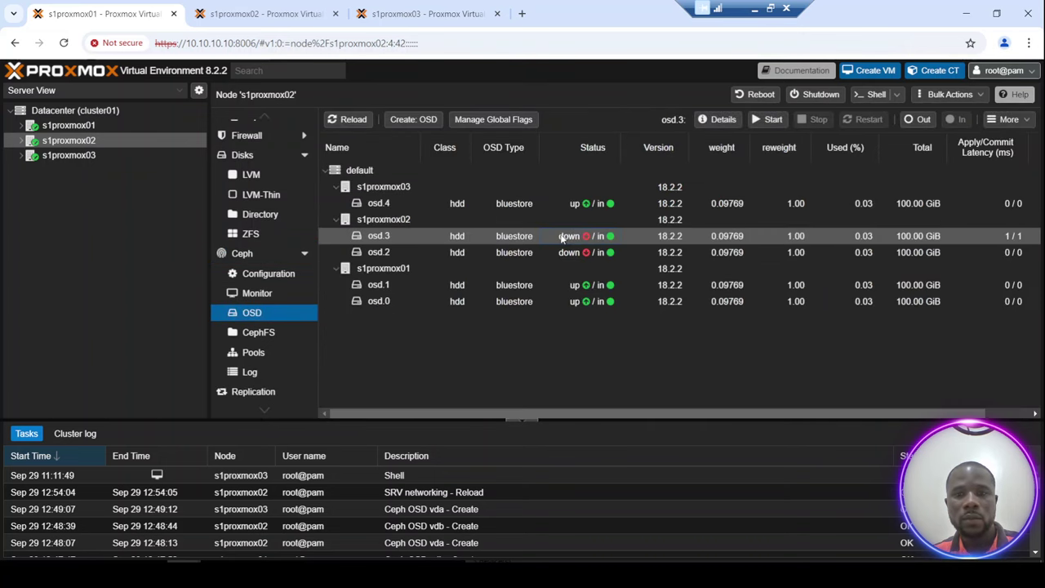
left_click(772, 122)
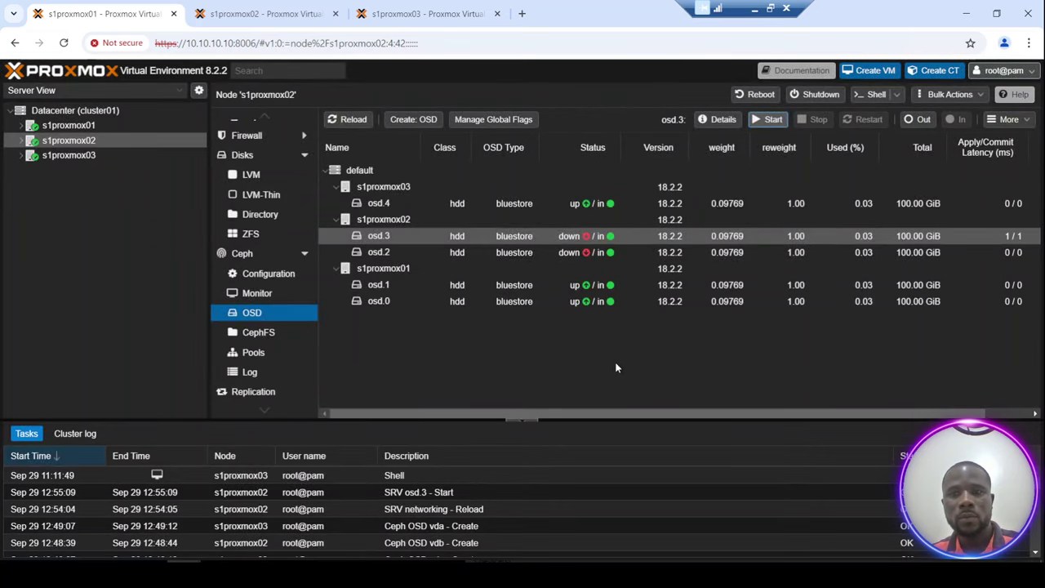
left_click(506, 254)
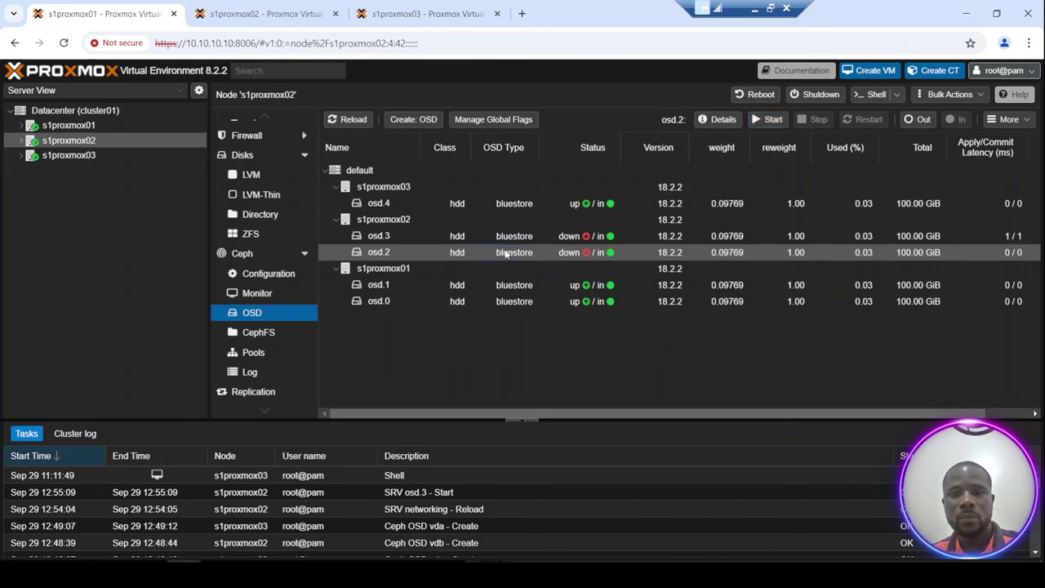
left_click(768, 121)
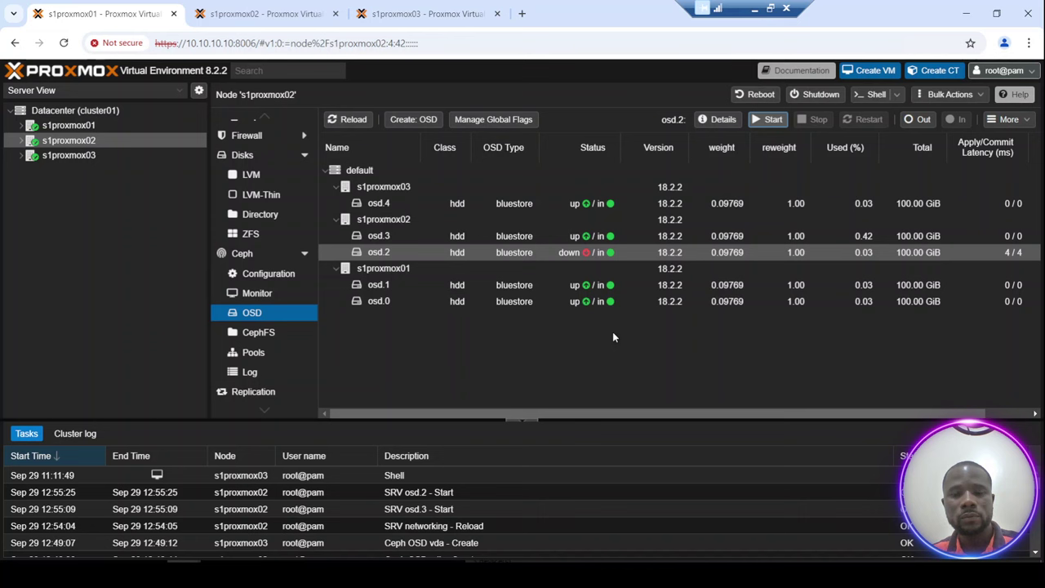
Check that osd.3 and osd.2 are running, then view the Ceph overview with all five OSDs up.
left_click(561, 237)
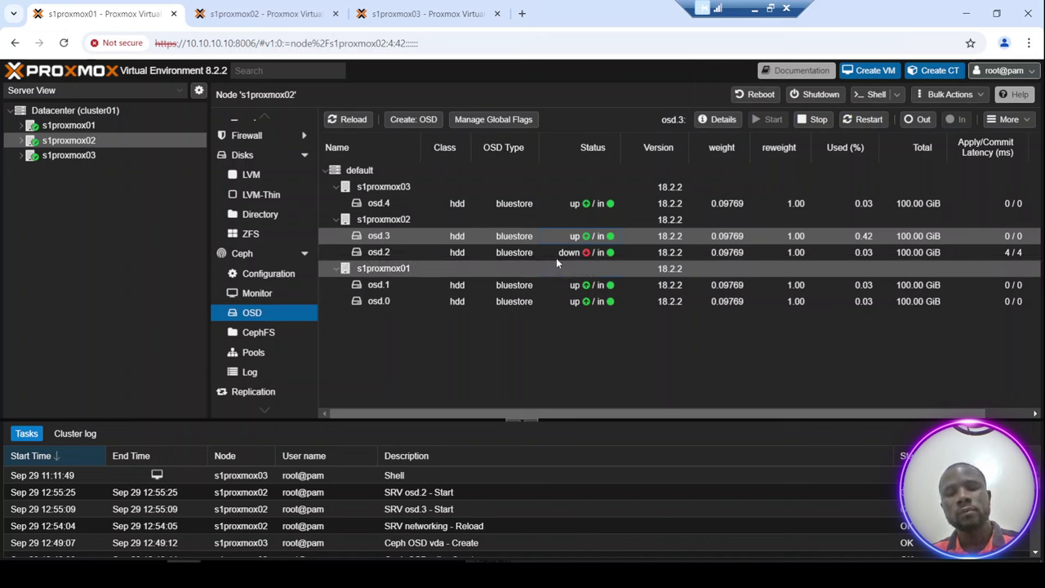
left_click(558, 254)
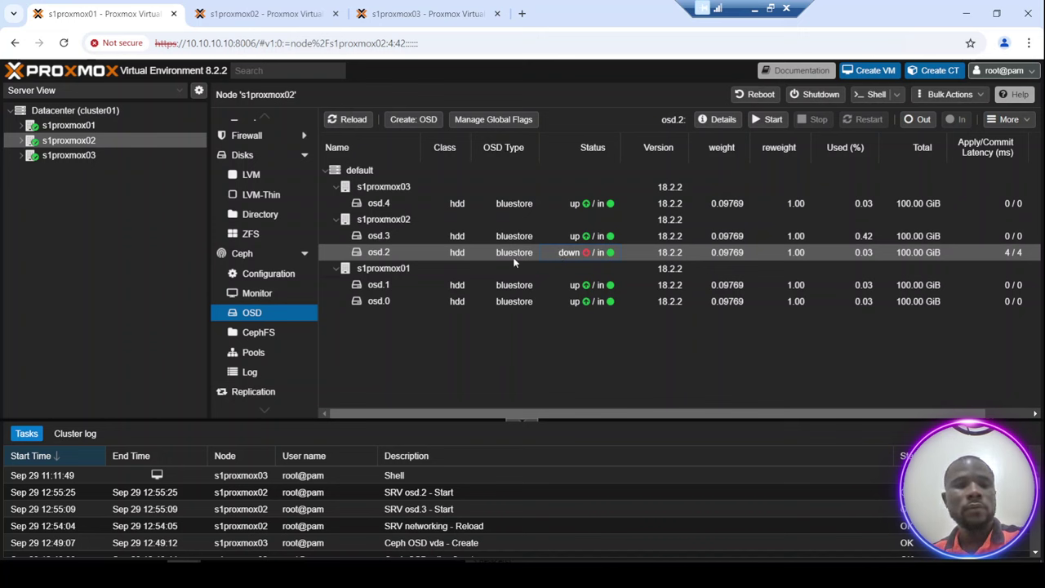
left_click(250, 258)
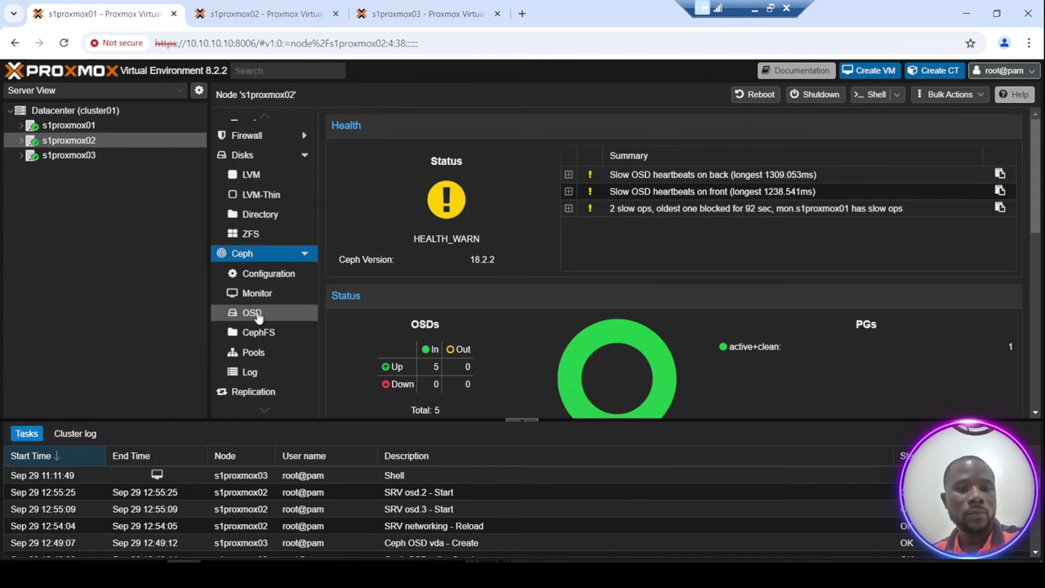
left_click(288, 314)
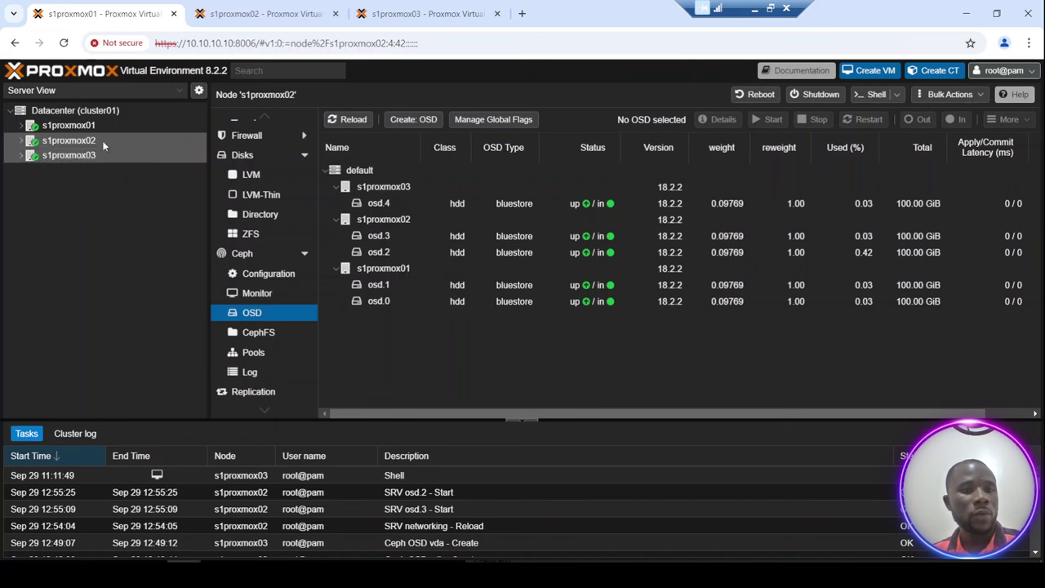
left_click(245, 254)
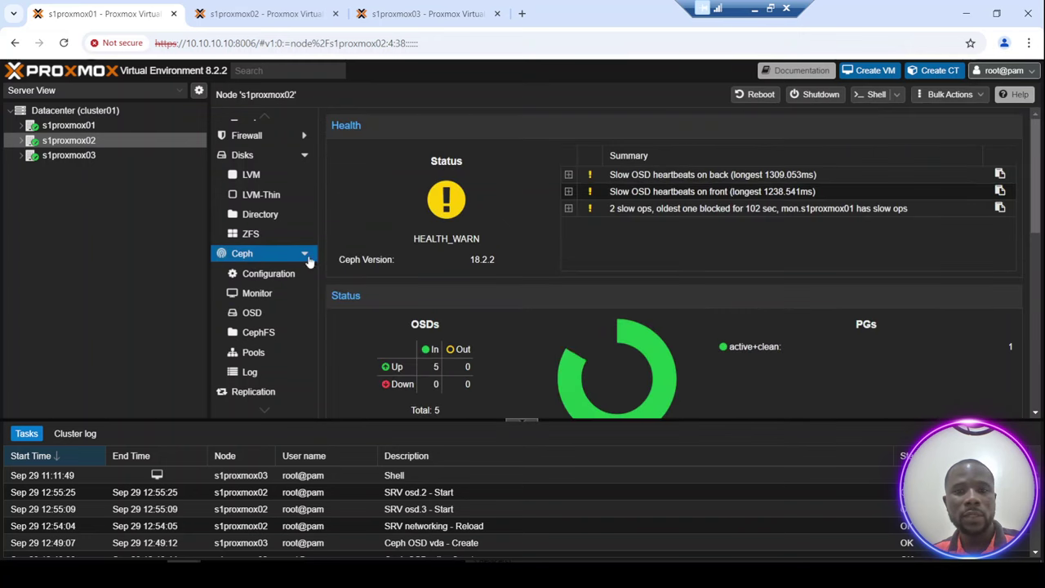
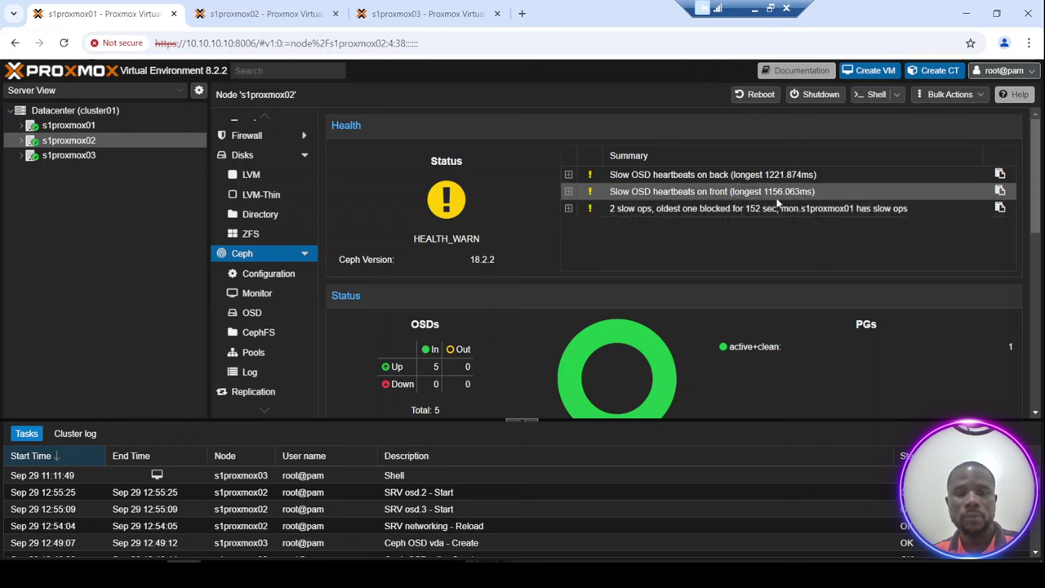
Browse s1proxmox02's Ceph Configuration and health pages, ending on the Monitor list with three monitors in quorum.
left_click(258, 295)
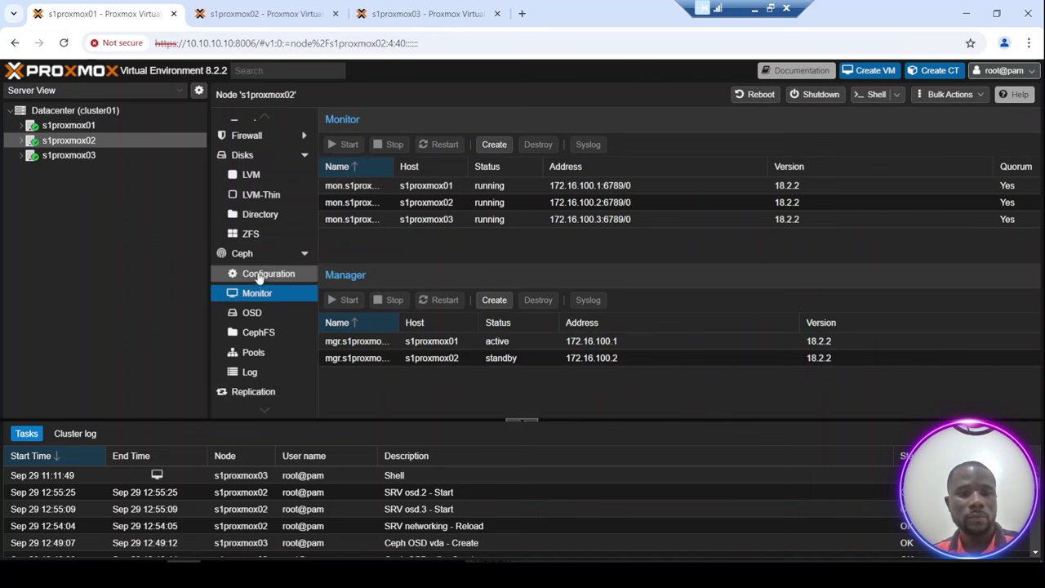
left_click(260, 276)
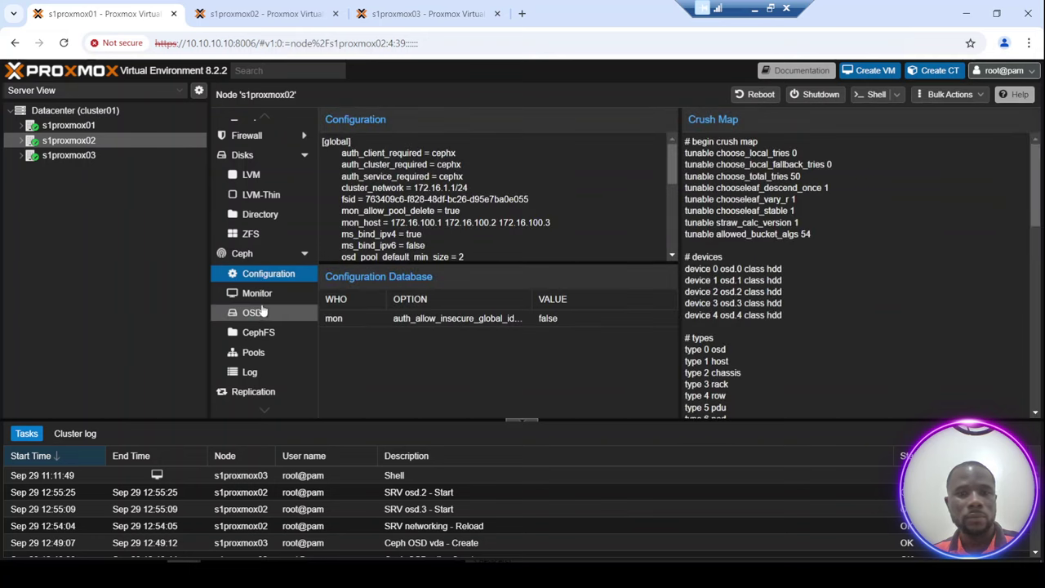
left_click(259, 297)
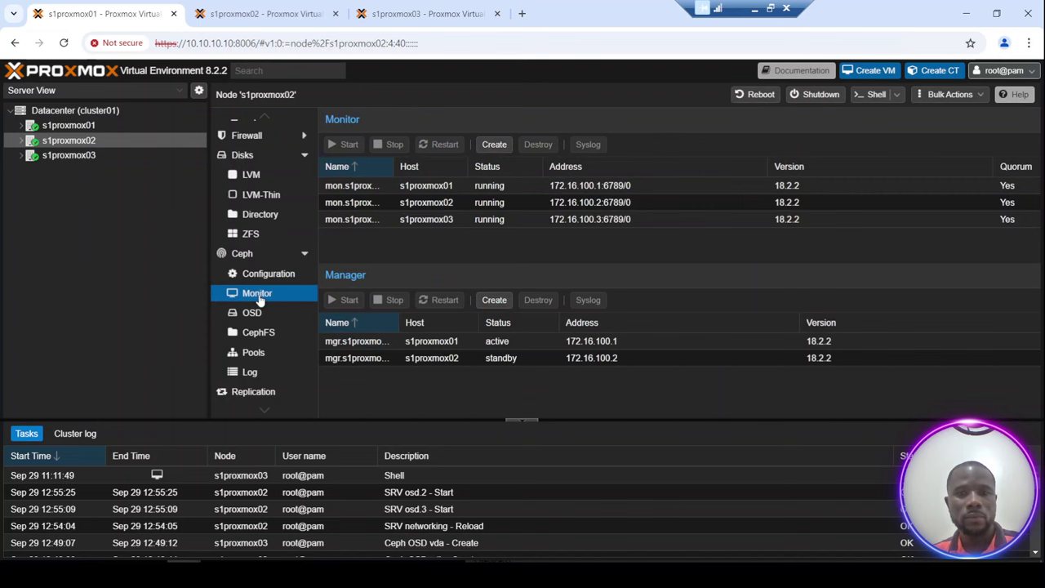
left_click(260, 275)
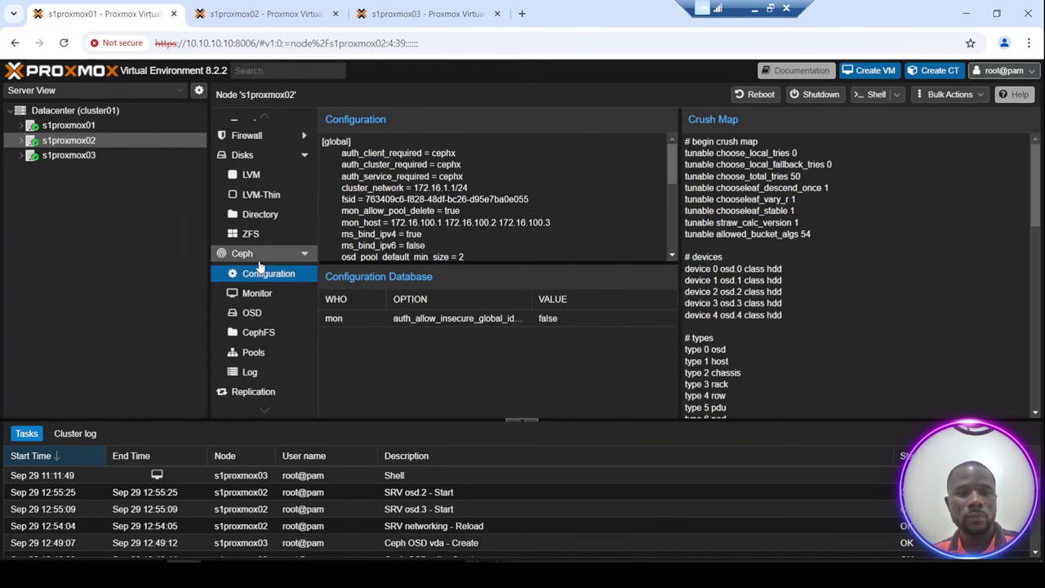
left_click(259, 261)
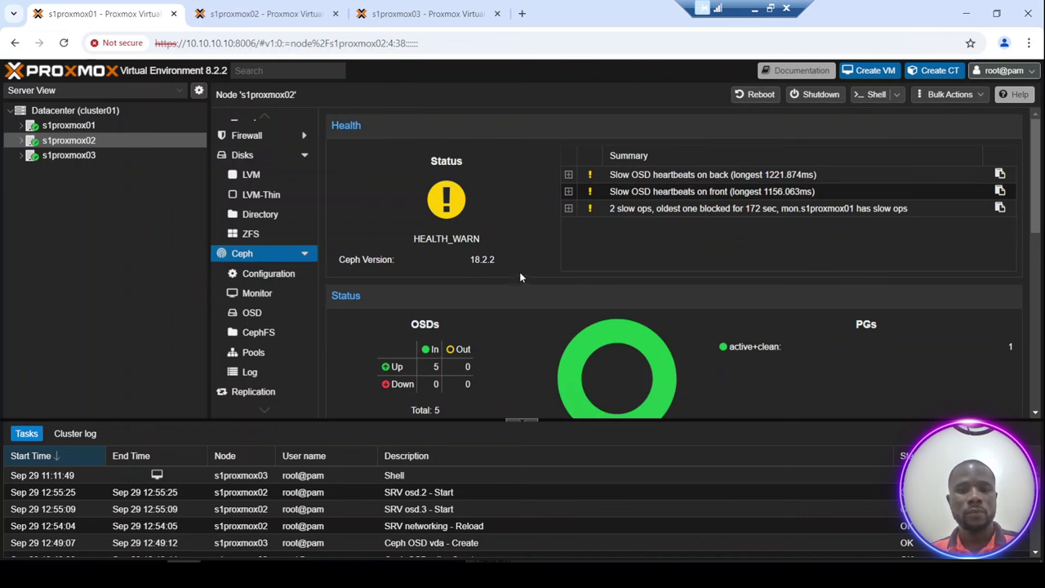
mouse_move(490, 258)
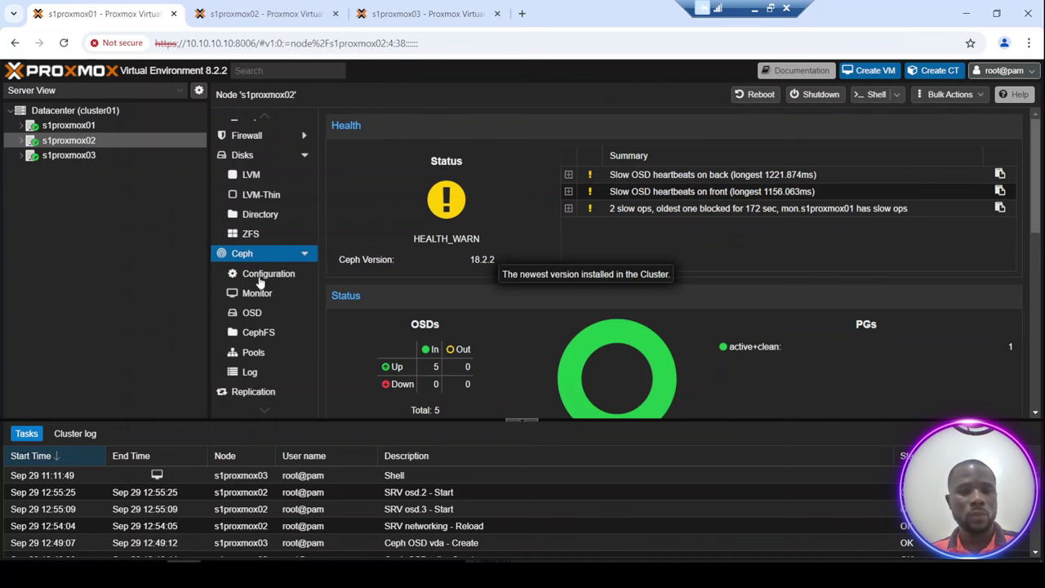
left_click(261, 296)
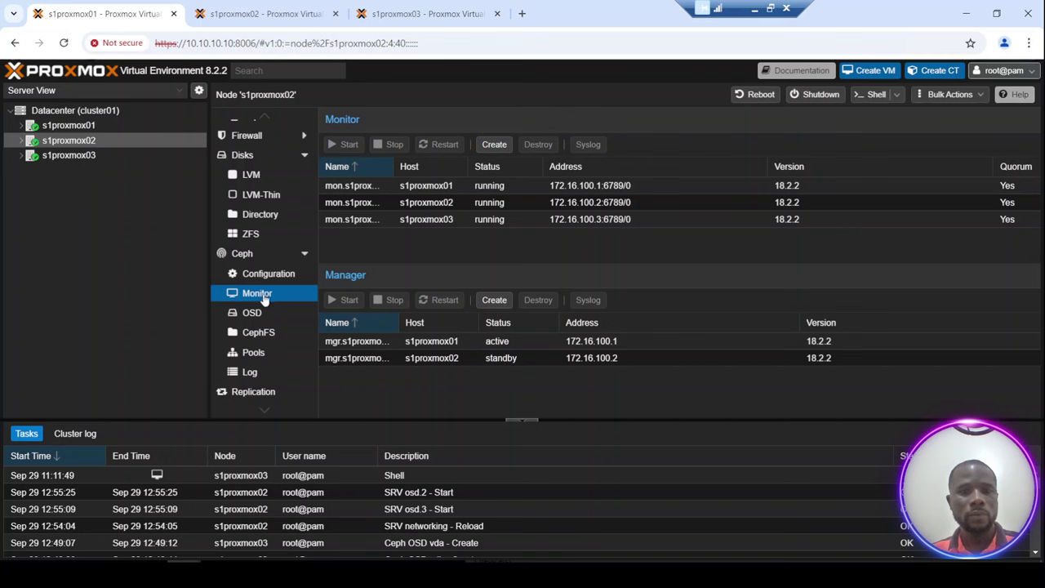
Restart mon.s1proxmox01 and recheck Ceph health, now HEALTH_WARN with 5 OSDs up.
left_click(437, 186)
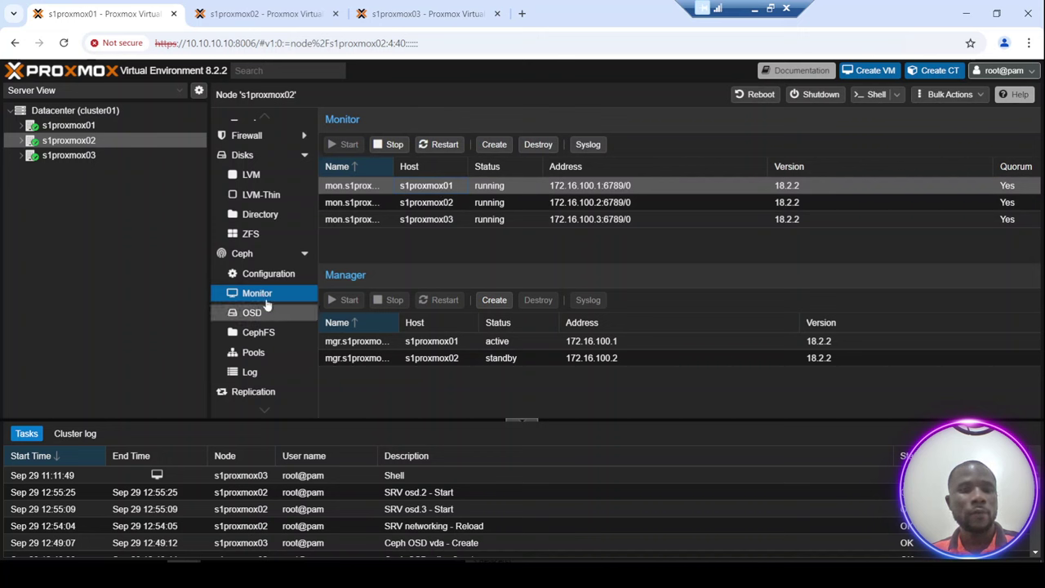
left_click(255, 254)
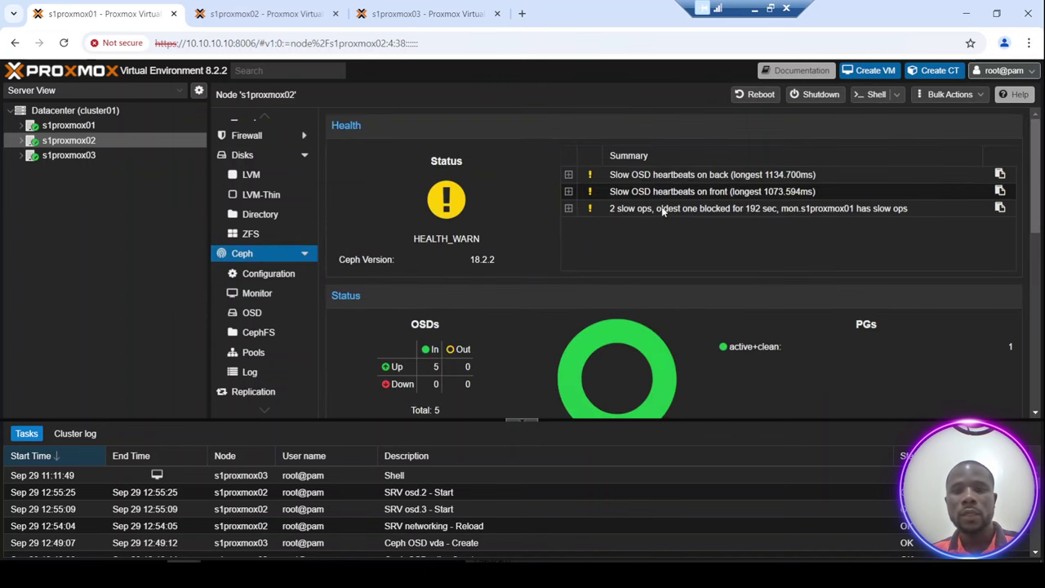
left_click(257, 292)
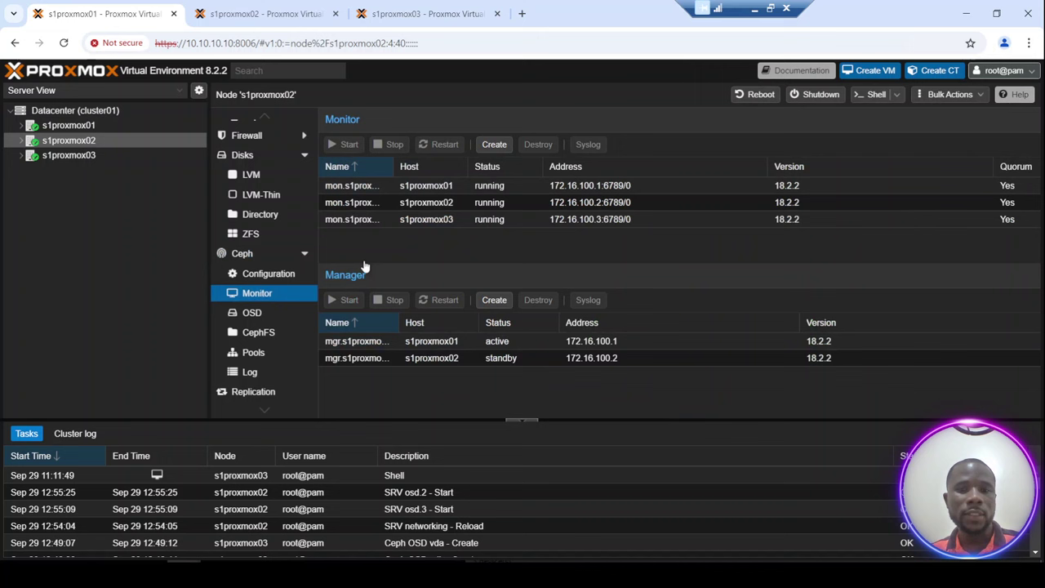
left_click(448, 185)
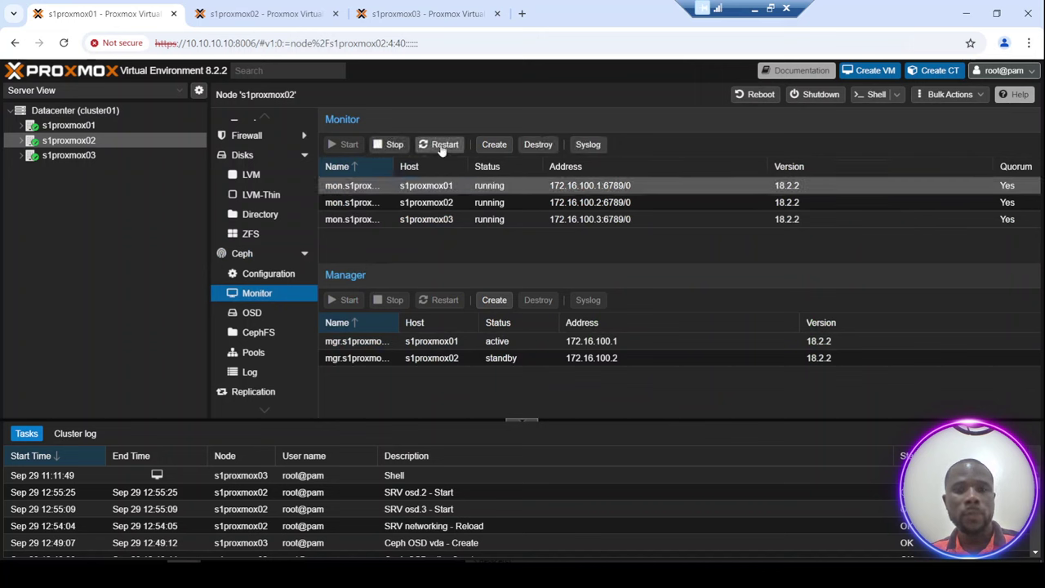
left_click(441, 147)
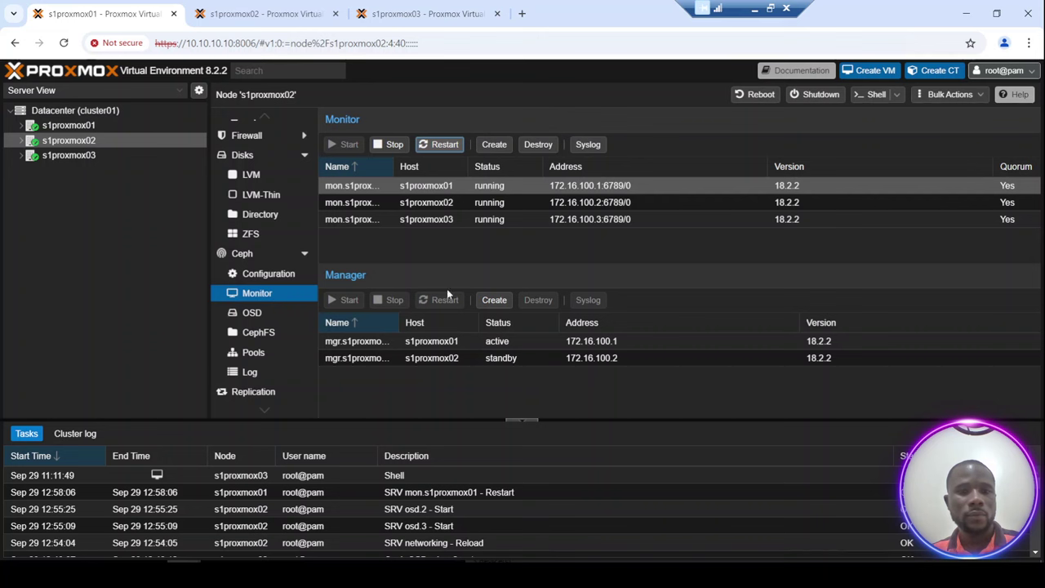
left_click(243, 255)
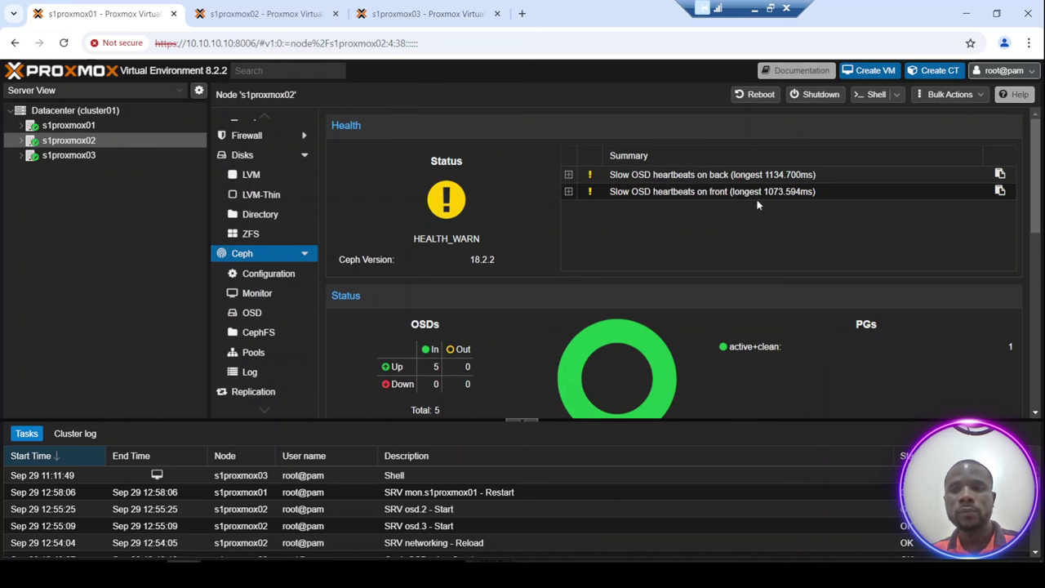
Expand the 'Slow OSD heartbeats on back' warning and highlight the osd.4 to osd.1 path.
left_click(570, 176)
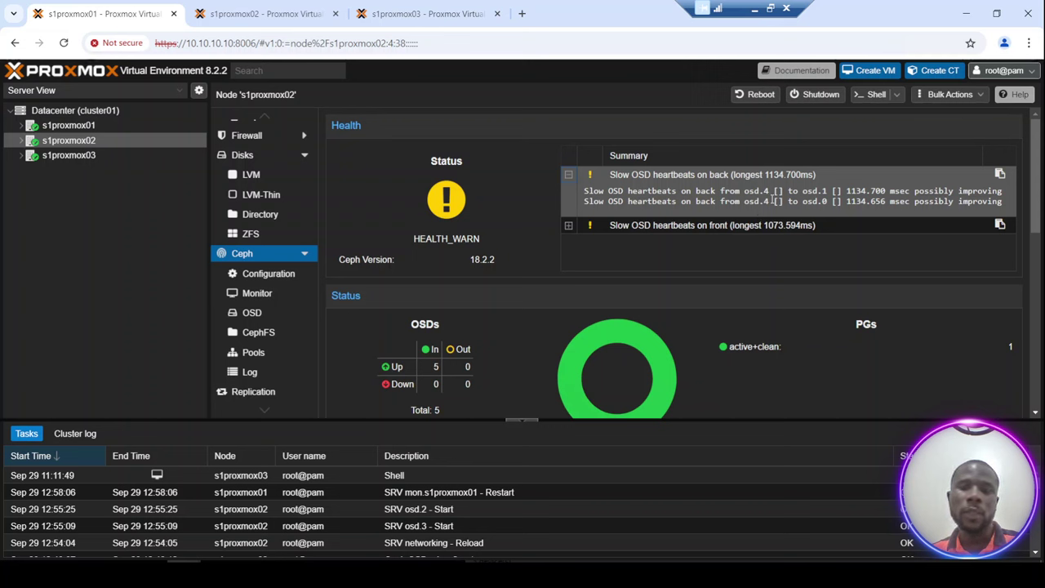
left_click_drag(717, 191, 826, 191)
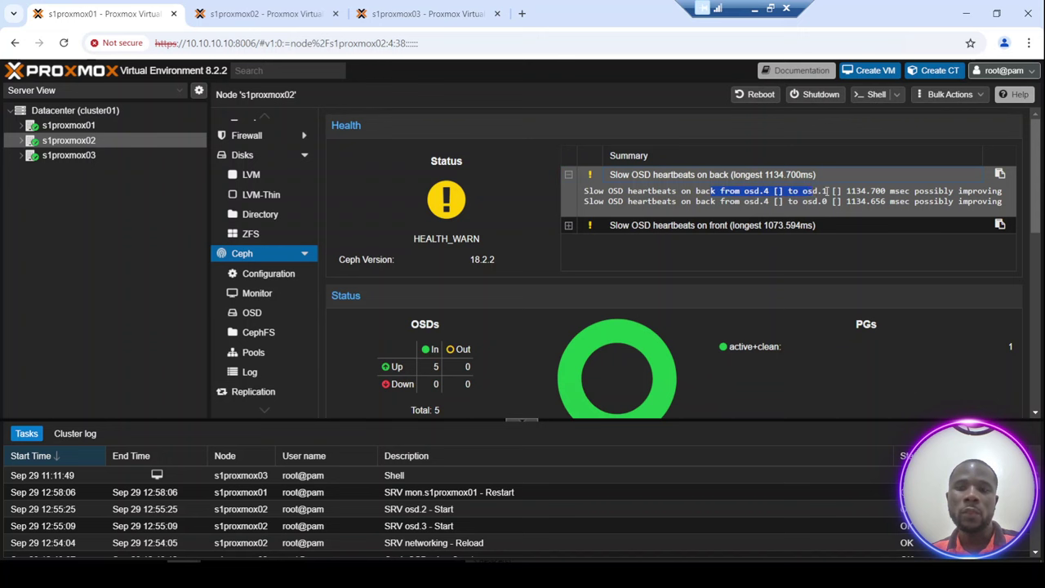
left_click(818, 193)
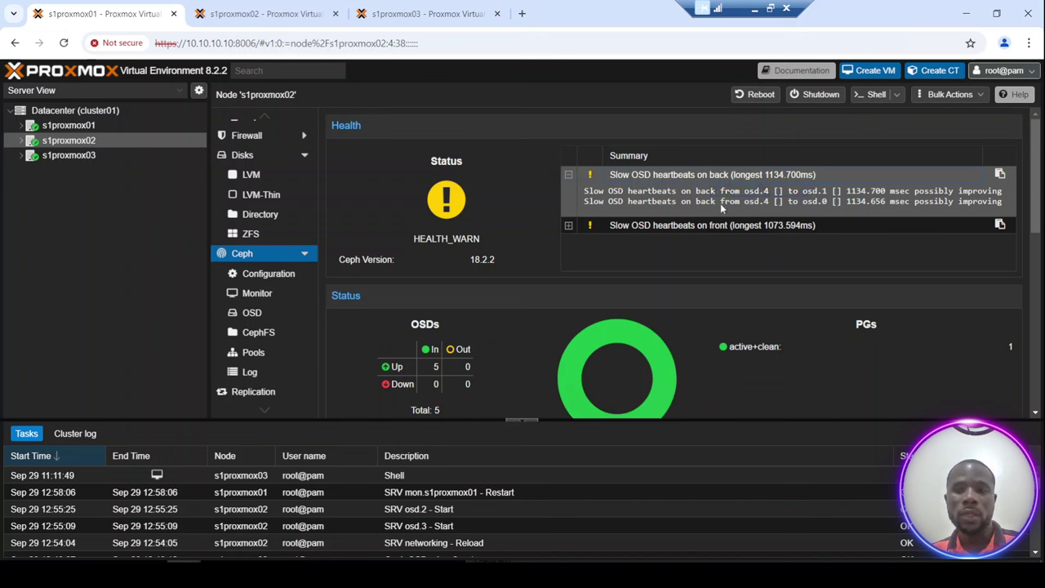
Restart osd.1 on s1proxmox01 from the OSD list, then recheck Ceph health showing 5 OSDs up and in.
left_click(252, 314)
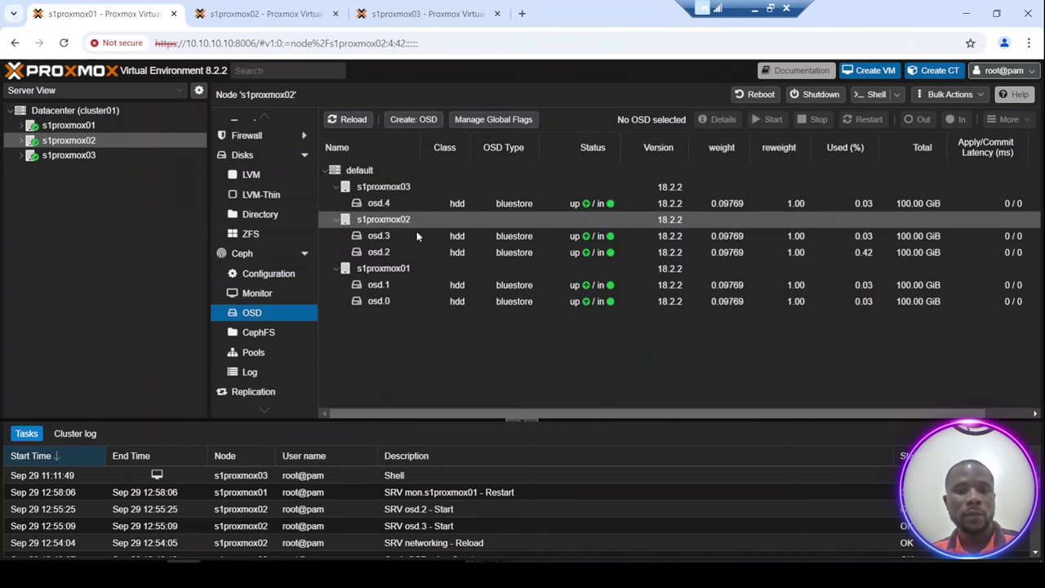
left_click(420, 284)
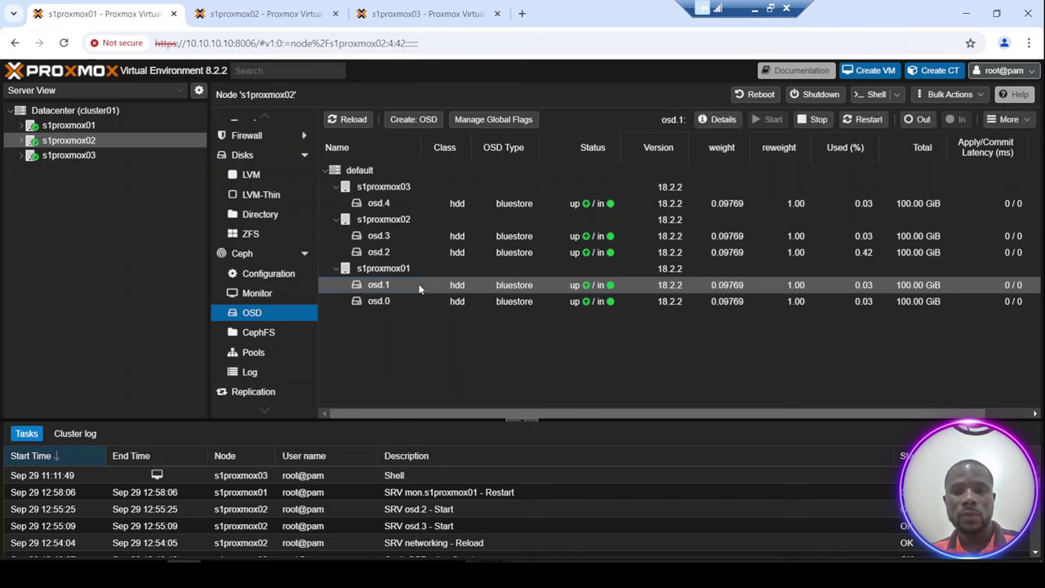
left_click(864, 120)
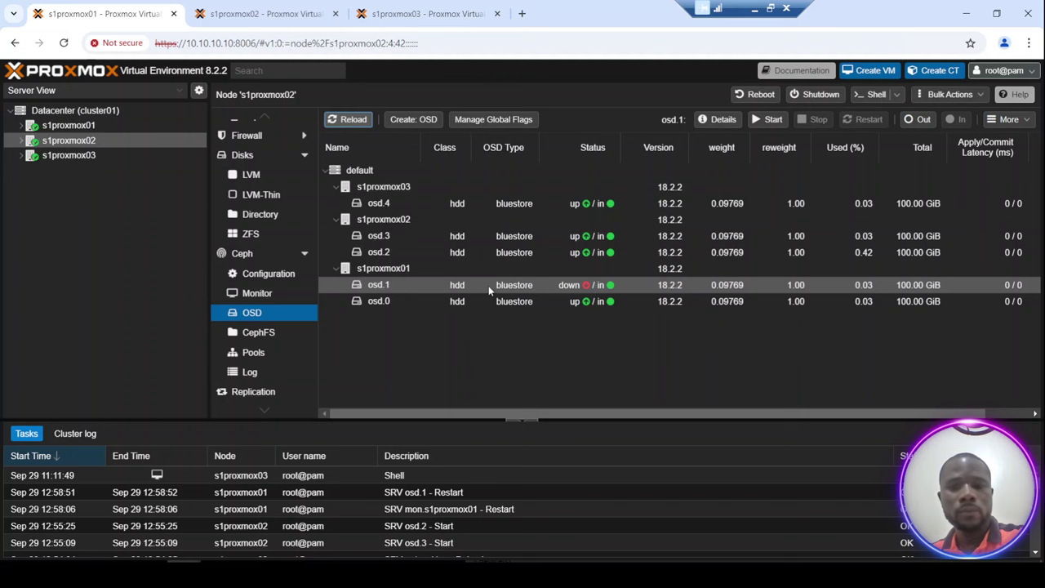
left_click(253, 257)
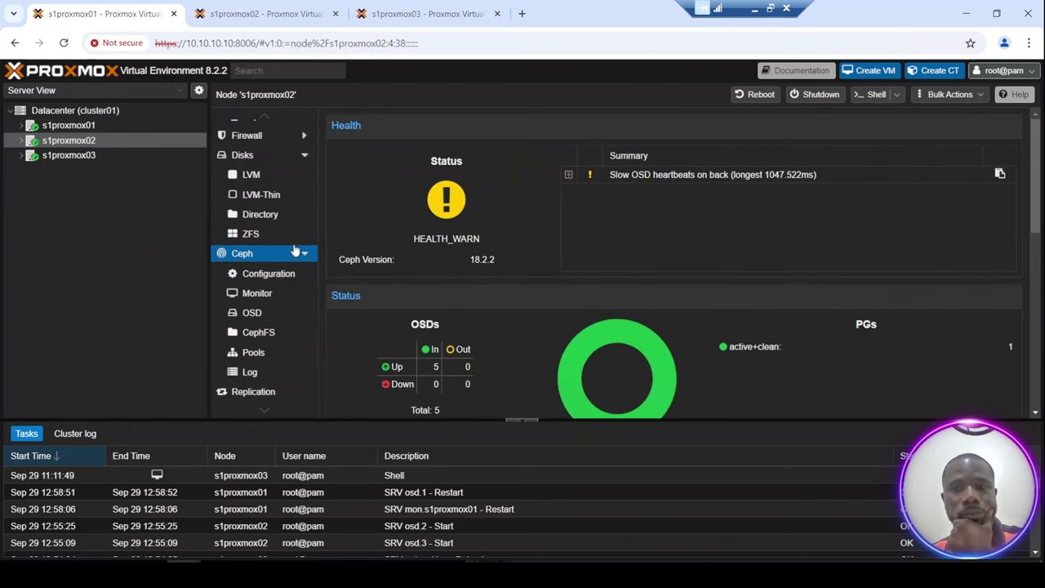
Expand and collapse the remaining slow back-heartbeat warning (longest 1047.522ms).
left_click(568, 177)
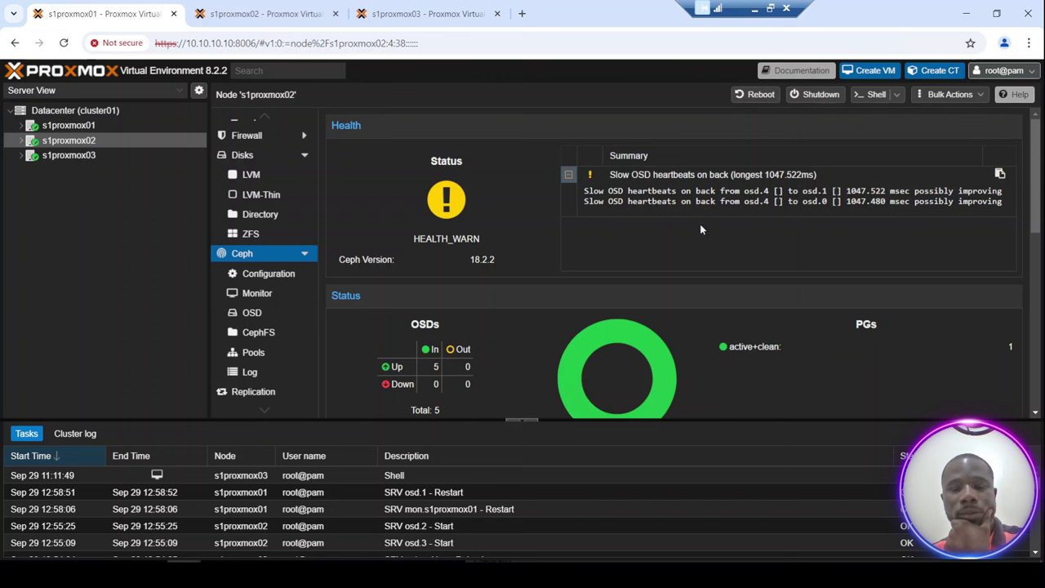
left_click(567, 175)
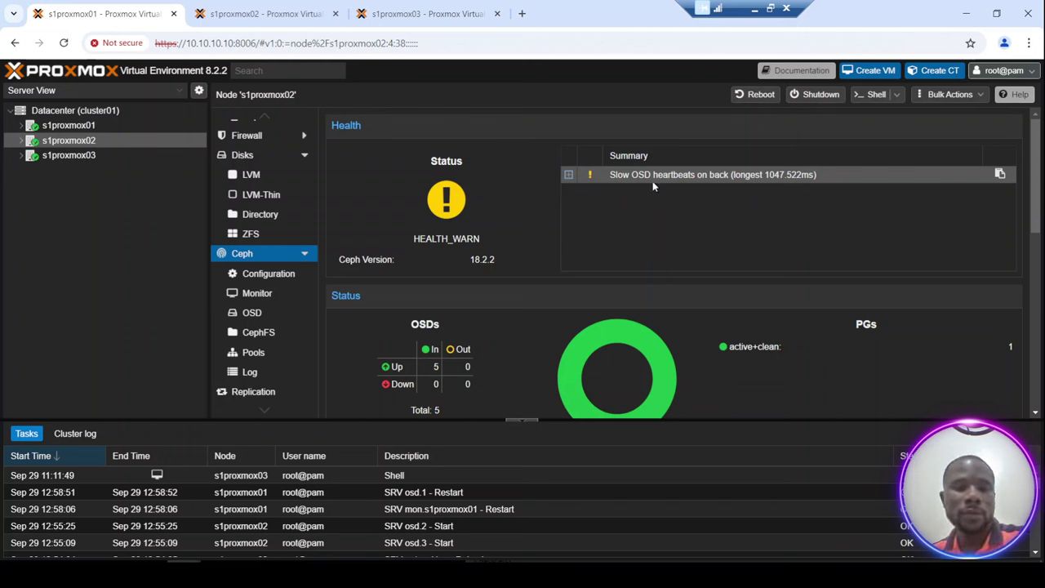
Confirm all OSDs are up/in, then expand the warning showing osd.4 to osd.1 at 1047.522 msec.
left_click(258, 315)
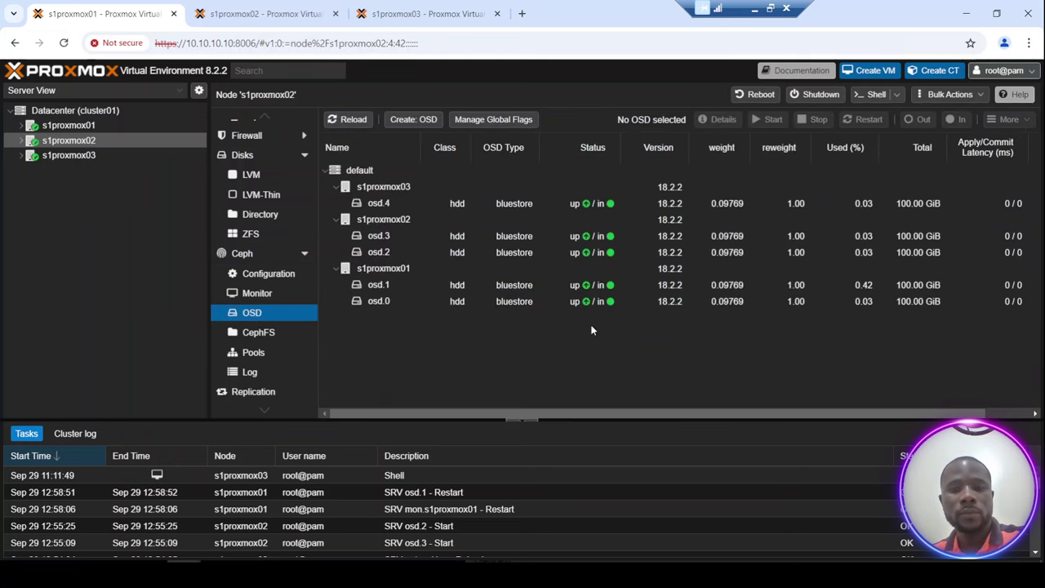
left_click(253, 258)
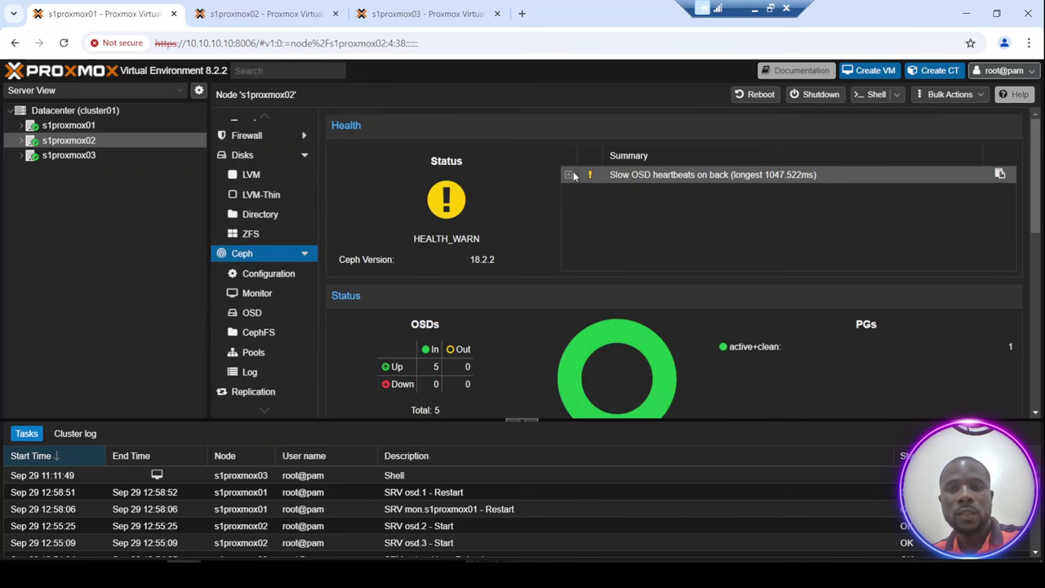
left_click(568, 175)
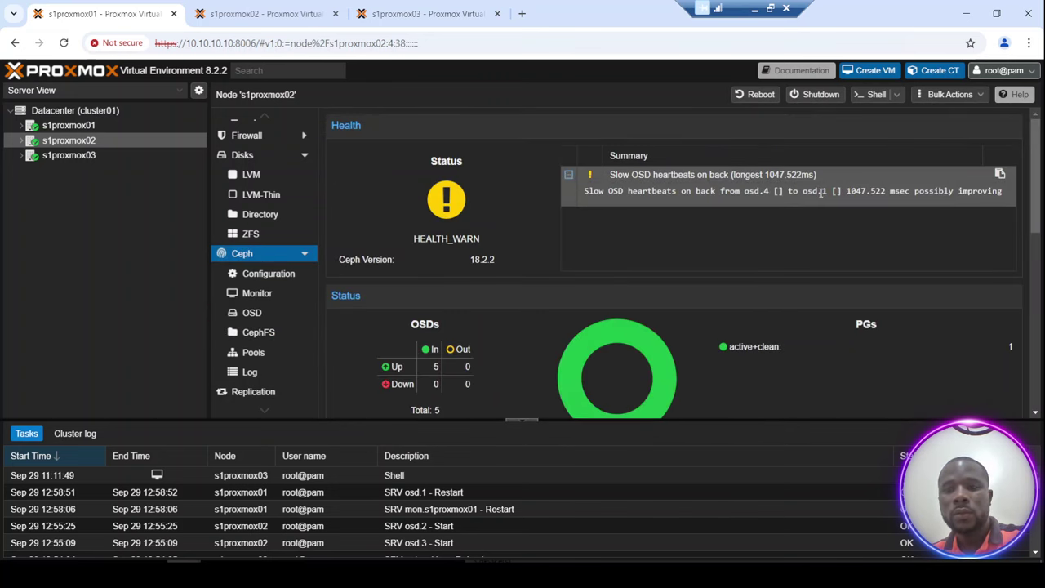